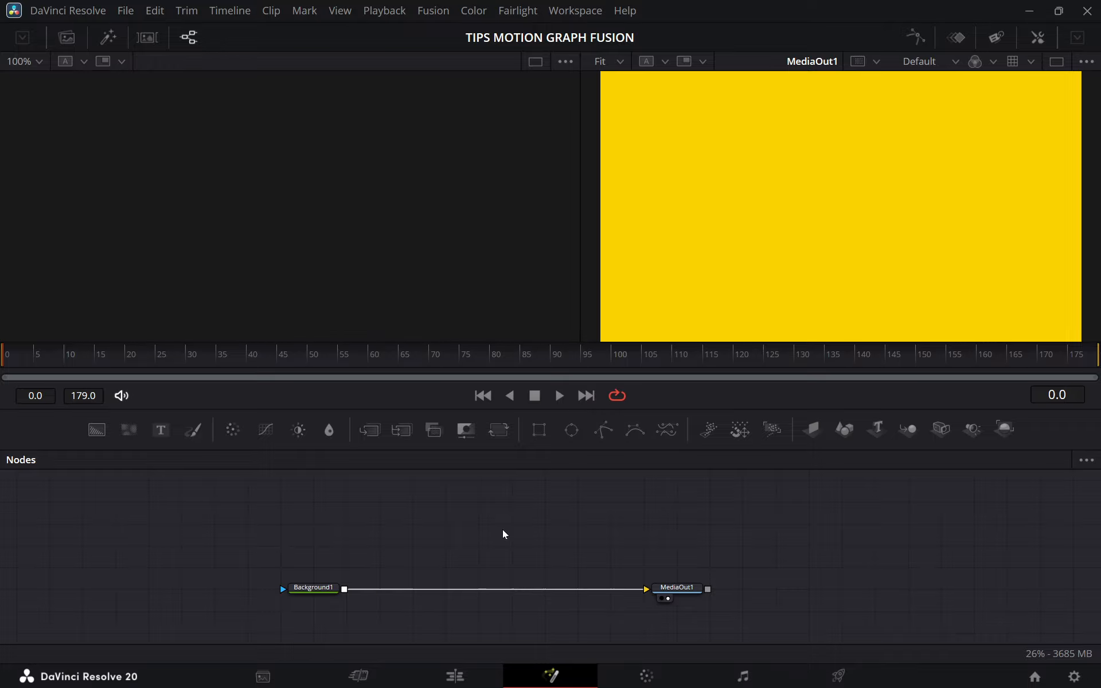
{"action": "left_click", "coordinate": [106, 37]}
{"action": "scroll", "coordinate": [221, 252], "scroll_direction": "down", "scroll_amount": 5}
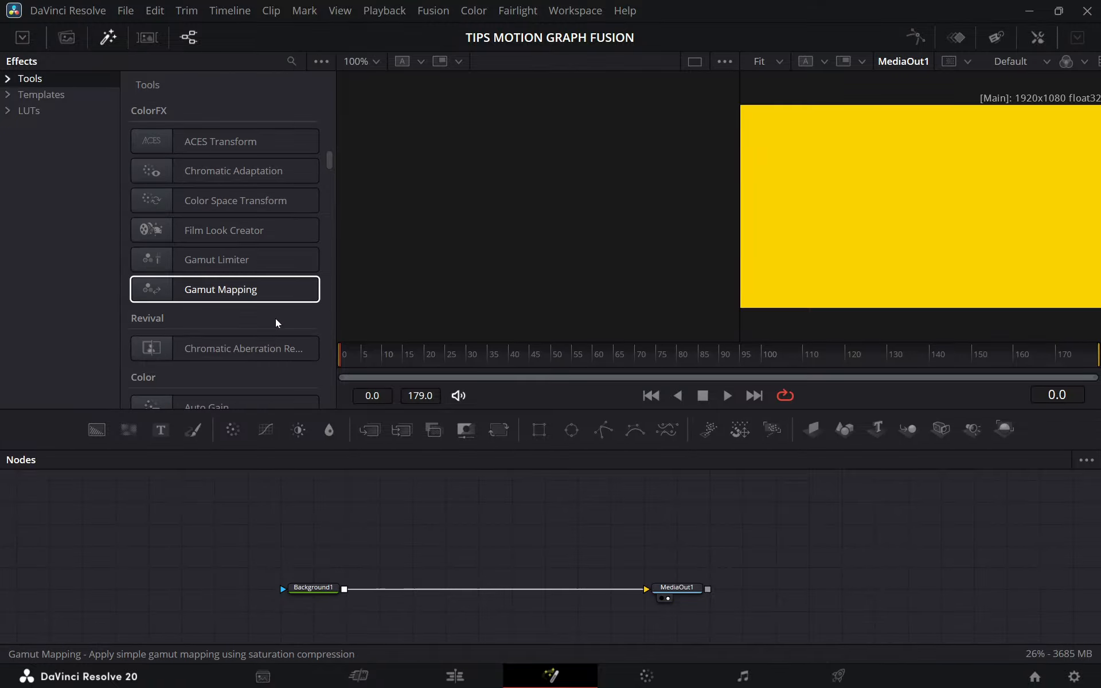
{"action": "scroll", "coordinate": [278, 320], "scroll_direction": "up", "scroll_amount": 10}
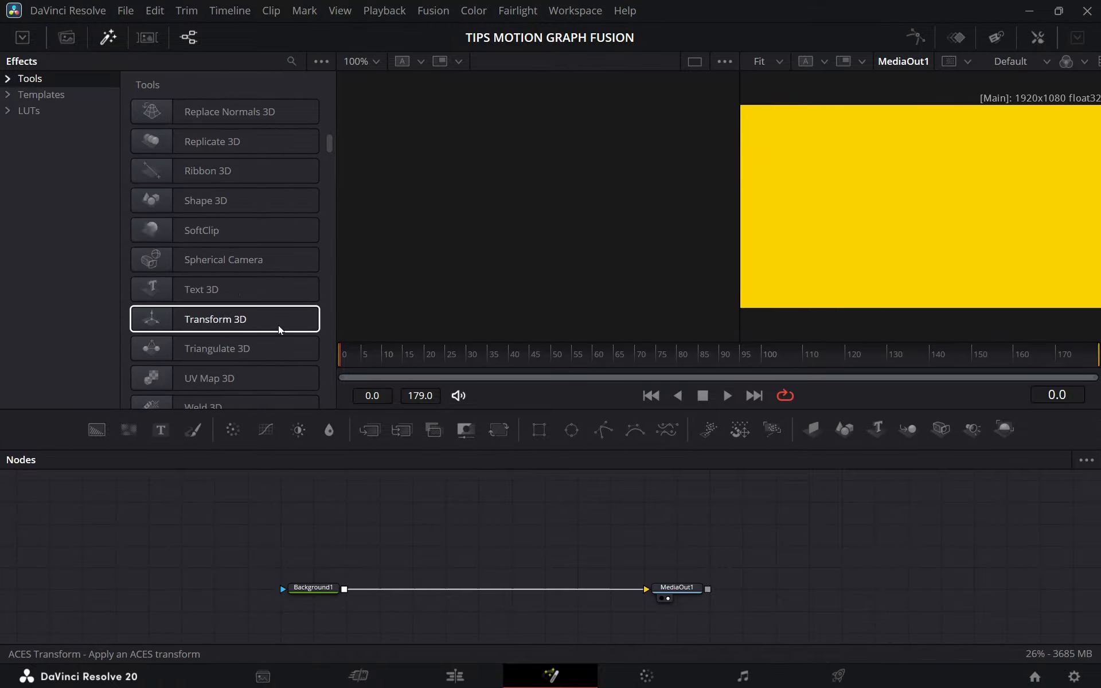
{"action": "left_click", "coordinate": [107, 38]}
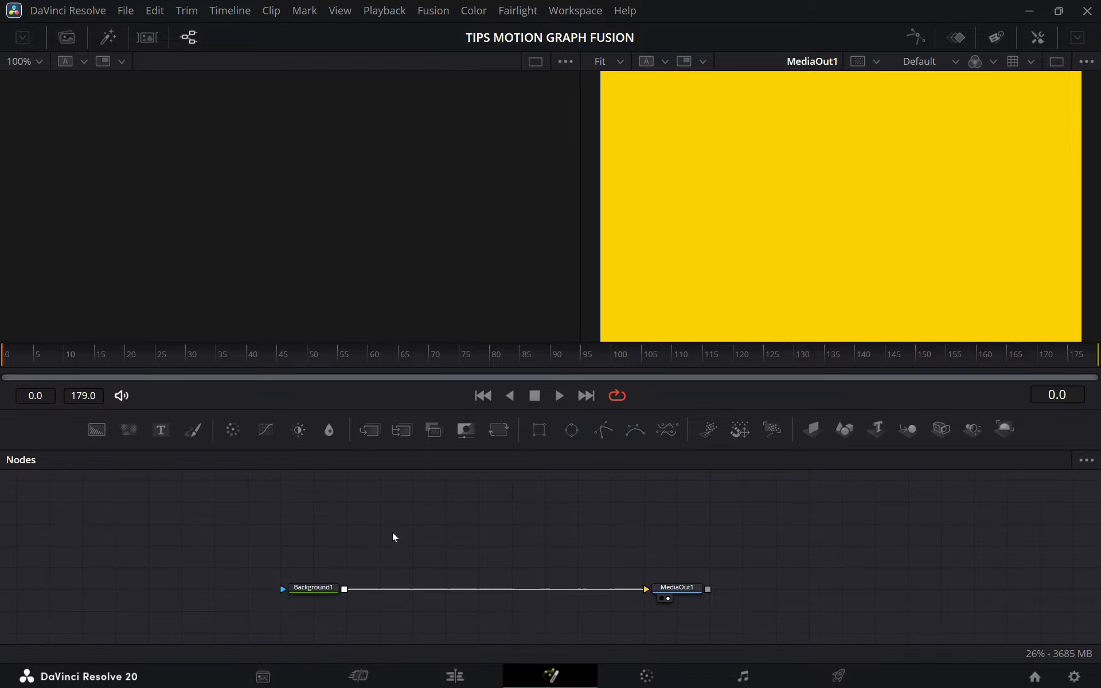
Insert a Vignette node between Background1 and MediaOut1 and increase the vignette's size slightly.
{"action": "key", "text": "shift+space"}
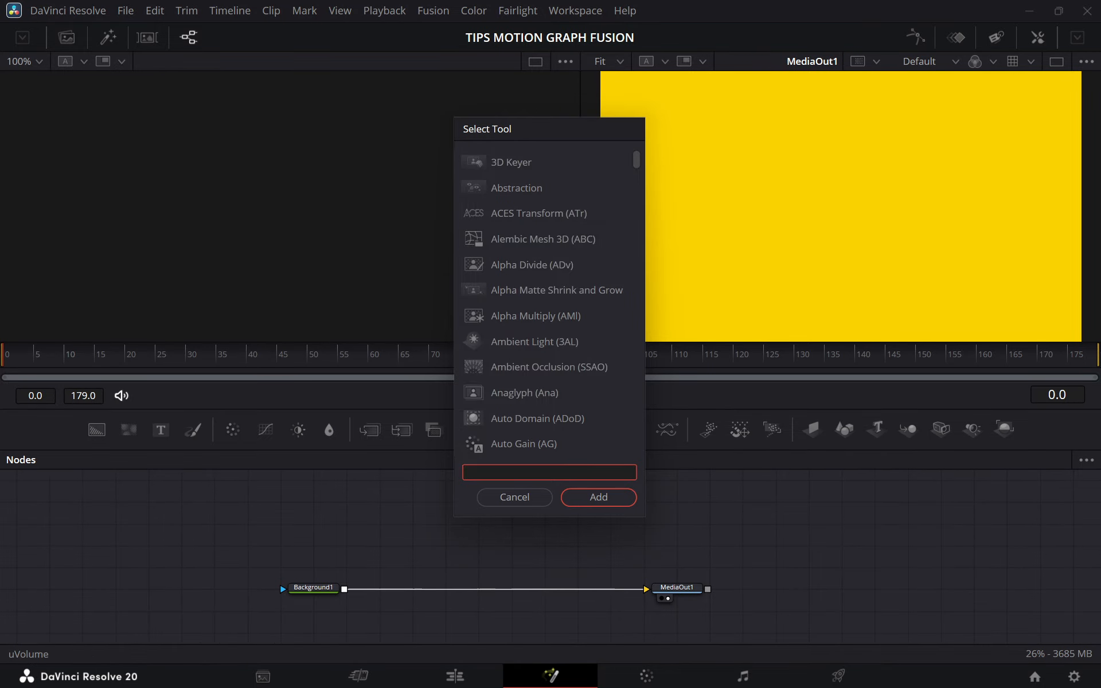
{"action": "type", "text": "vign"}
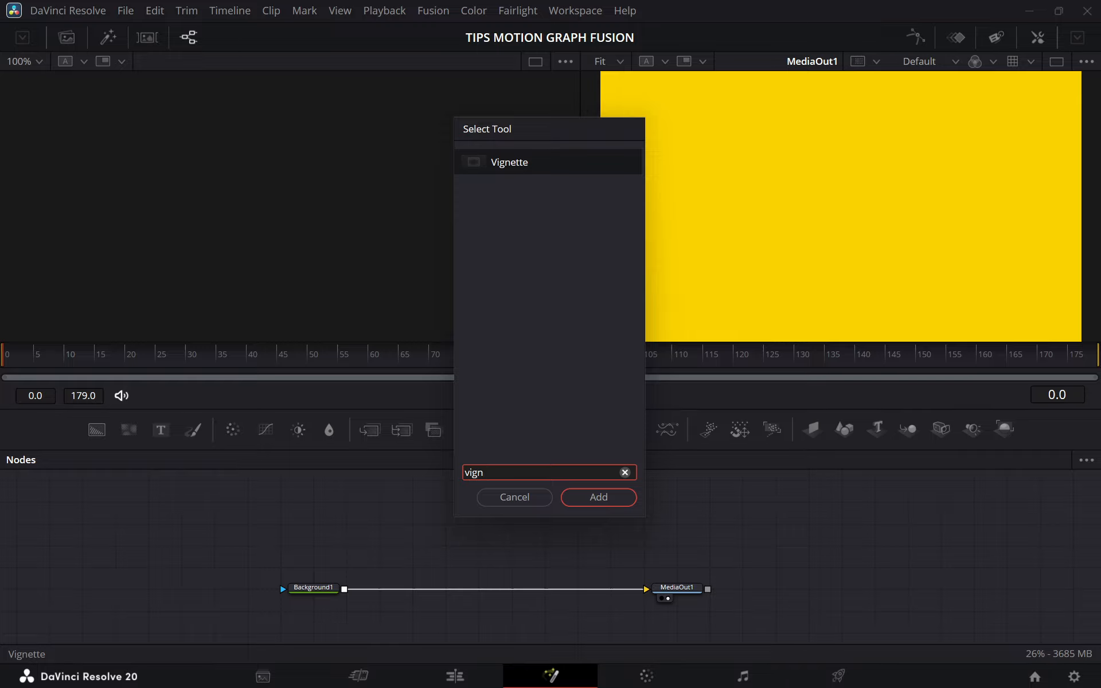
{"action": "left_click", "coordinate": [597, 497]}
{"action": "left_click_drag", "start_coordinate": [381, 523], "coordinate": [479, 597]}
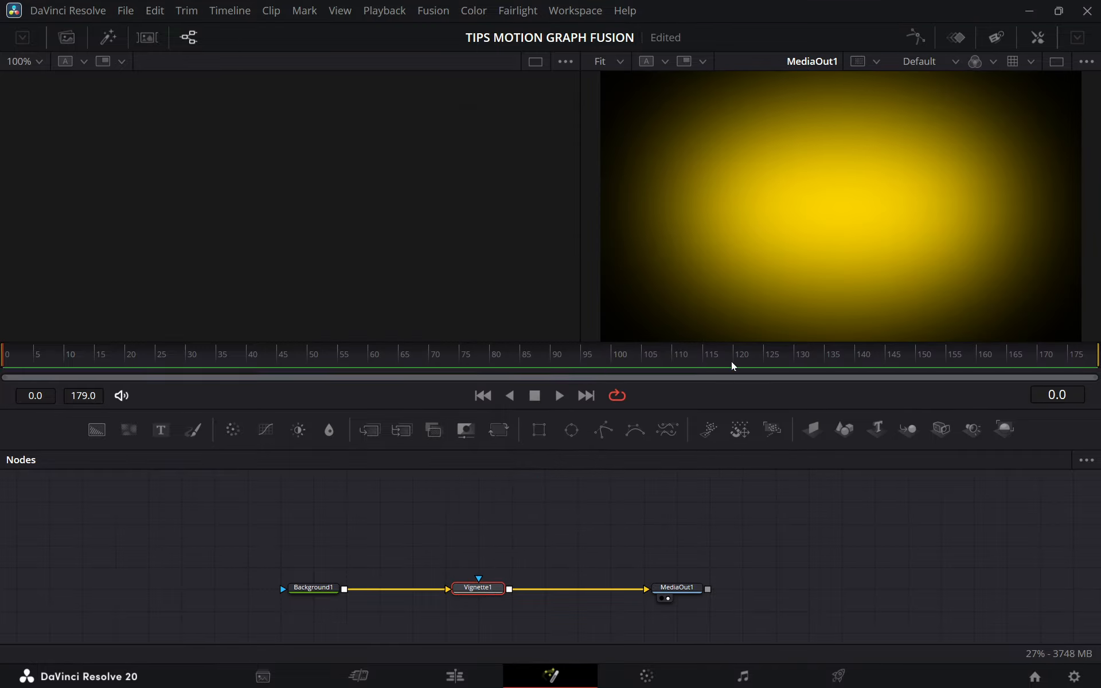
{"action": "left_click", "coordinate": [1036, 38]}
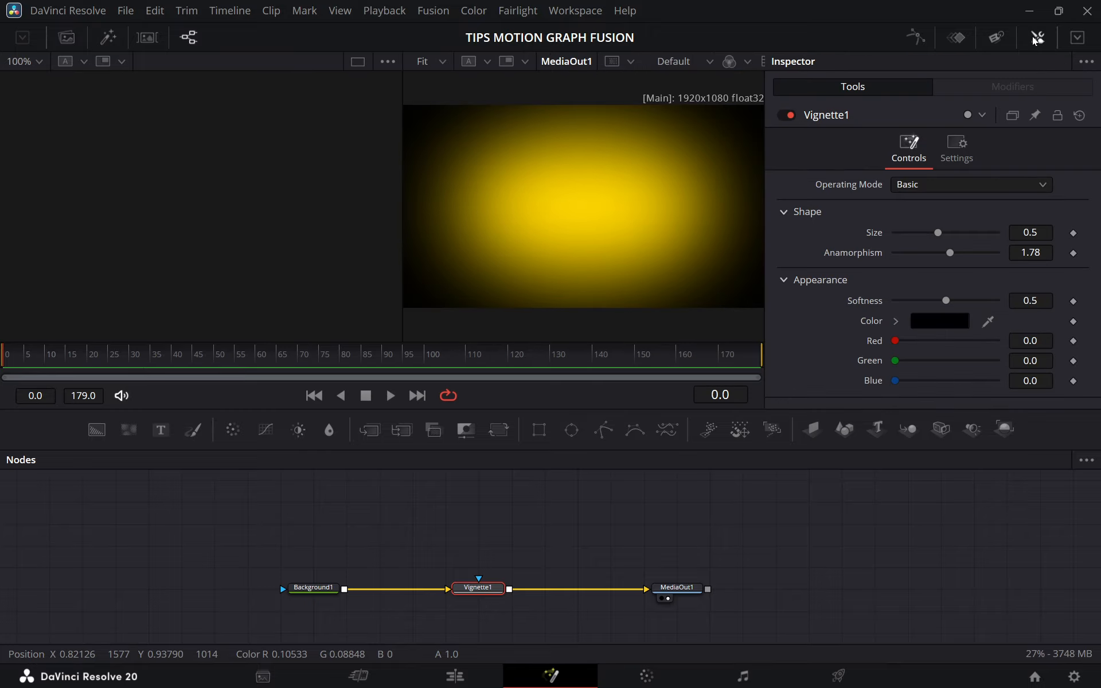
{"action": "mouse_move", "coordinate": [937, 232]}
{"action": "left_mouse_down"}
{"action": "mouse_move", "coordinate": [916, 233]}
{"action": "mouse_move", "coordinate": [986, 256]}
{"action": "mouse_move", "coordinate": [944, 236]}
{"action": "mouse_move", "coordinate": [957, 236]}
{"action": "left_mouse_up"}
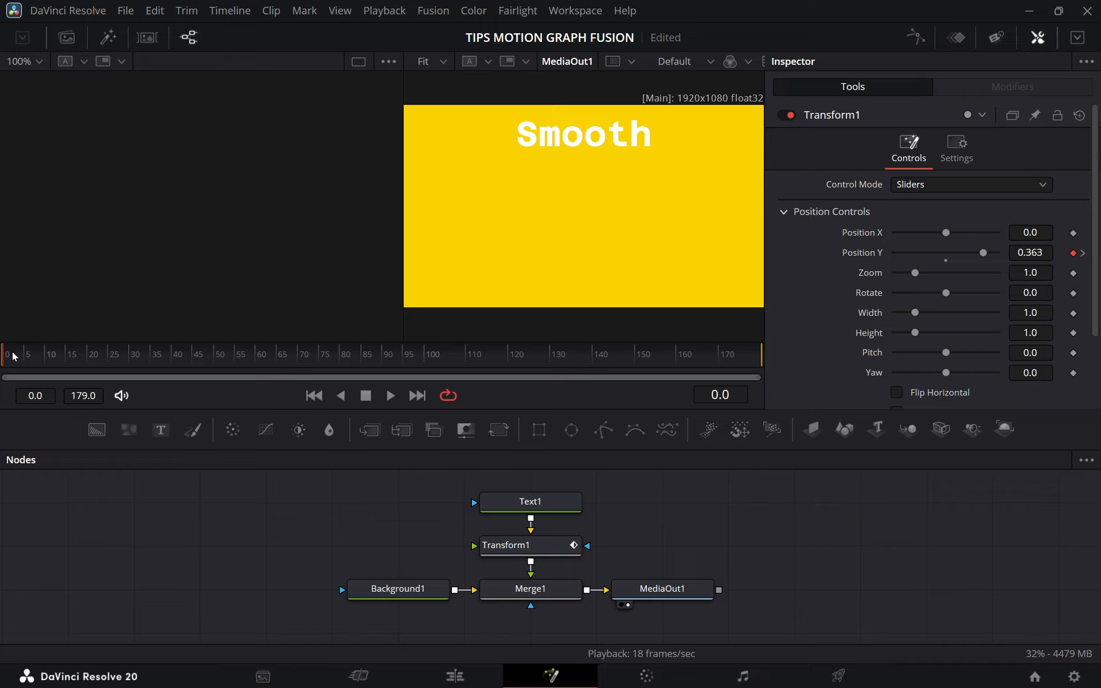
Play the "Smooth" text animation and return the playhead to the first frame.
{"action": "key", "text": "space"}
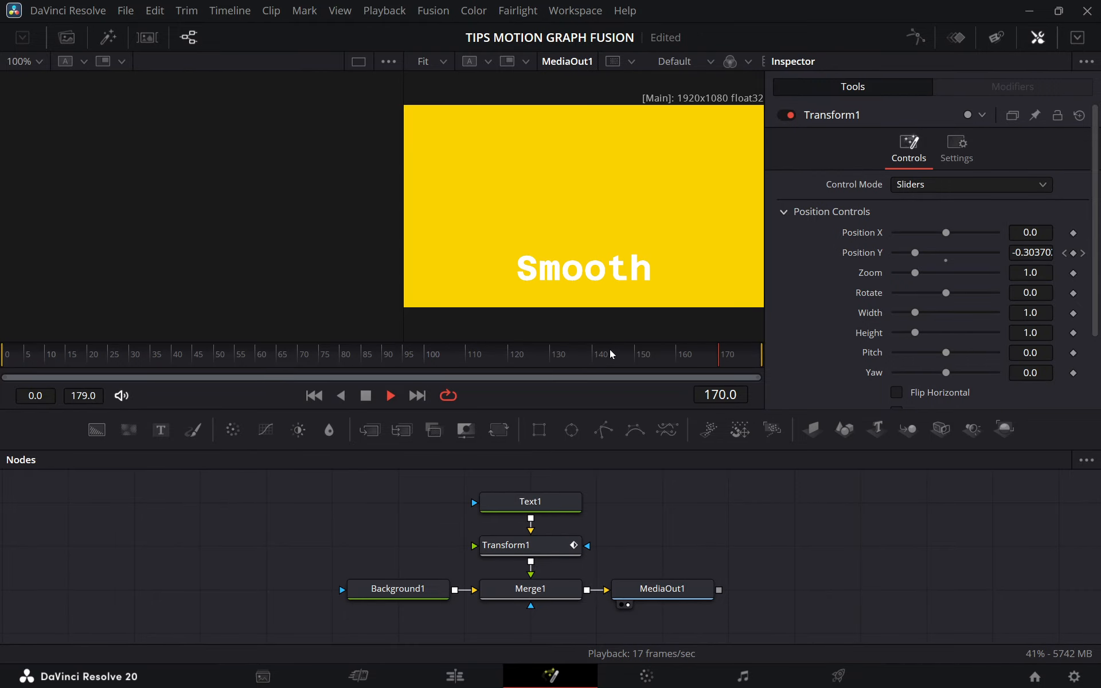
{"action": "key", "text": "space"}
{"action": "left_click_drag", "start_coordinate": [488, 358], "coordinate": [5, 355]}
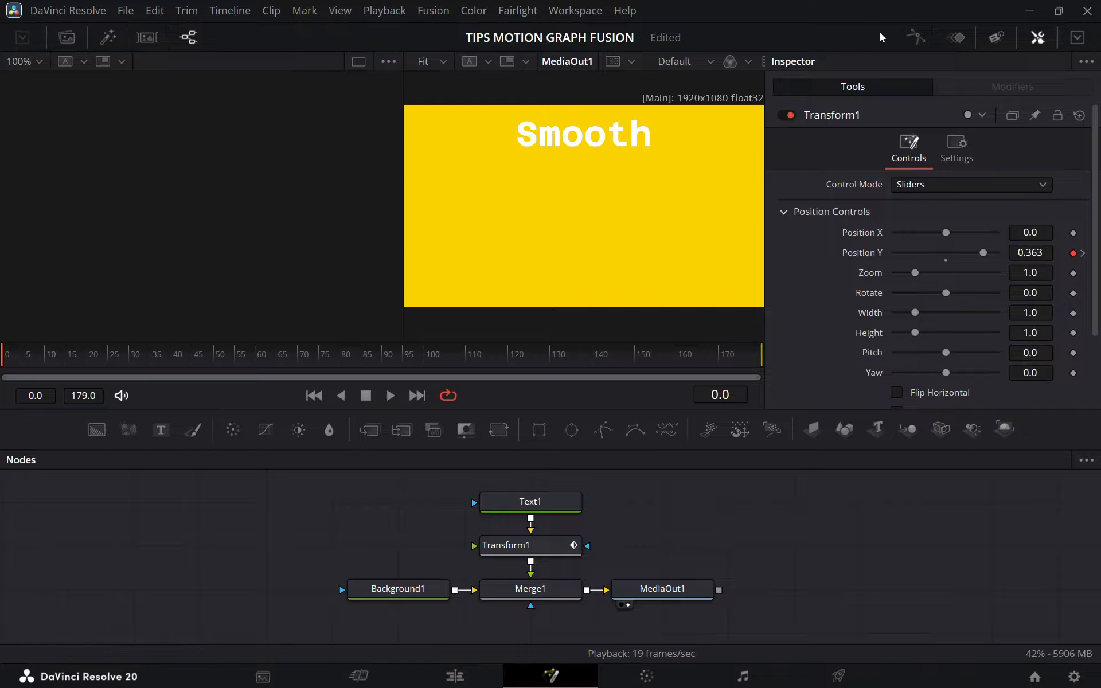
Display Transform1's Position Y curve in the Spline editor, fit it to the view, and play part of the animation.
{"action": "left_click", "coordinate": [917, 39]}
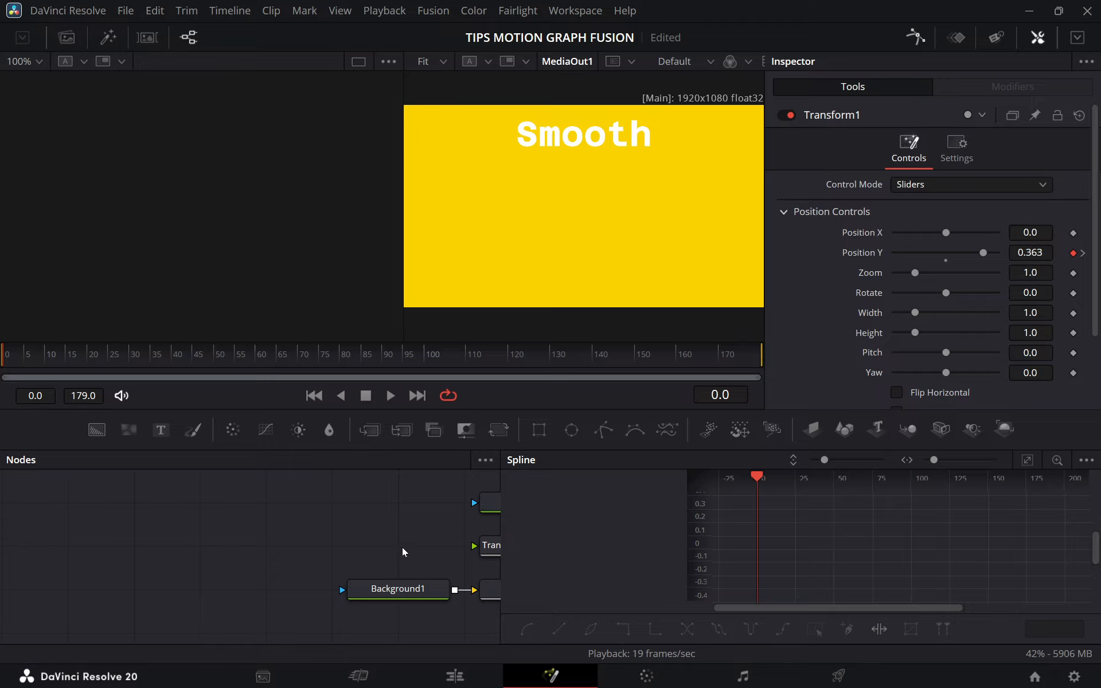
{"action": "left_click_drag", "start_coordinate": [408, 541], "coordinate": [205, 533]}
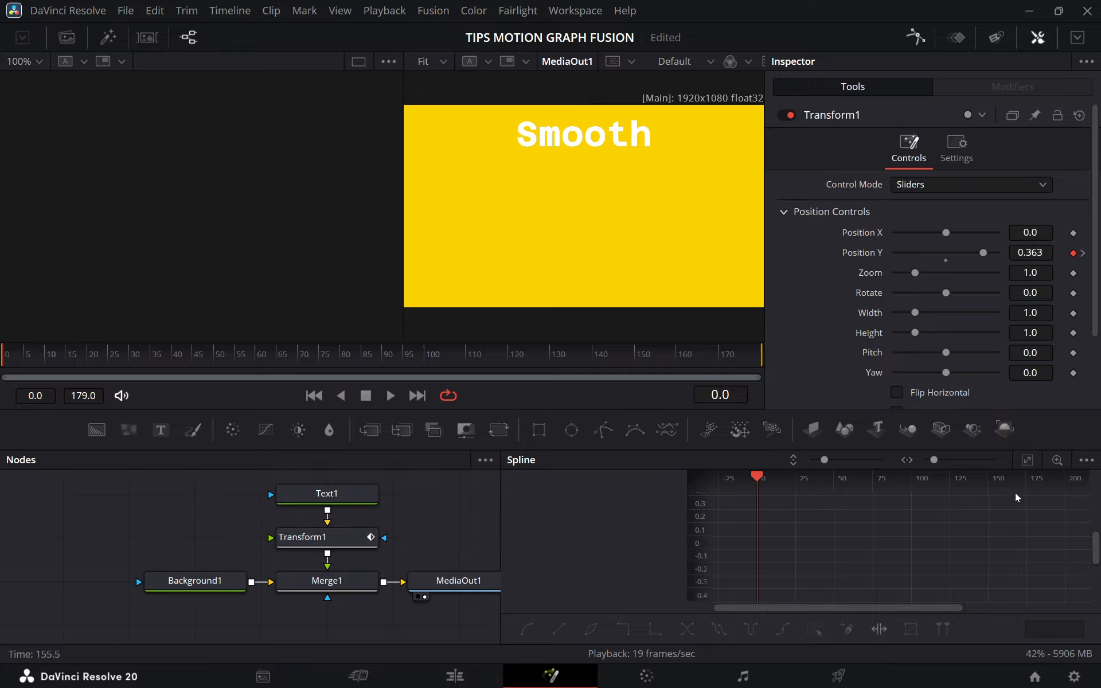
{"action": "left_click", "coordinate": [1086, 460]}
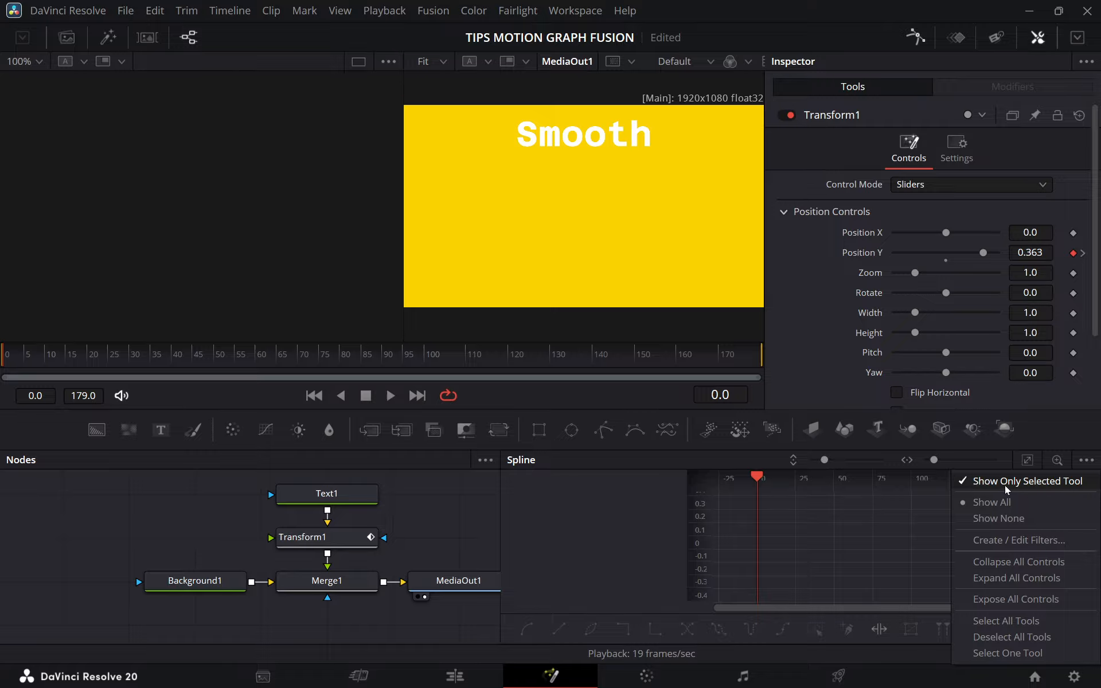
{"action": "left_click_drag", "start_coordinate": [215, 540], "coordinate": [154, 542]}
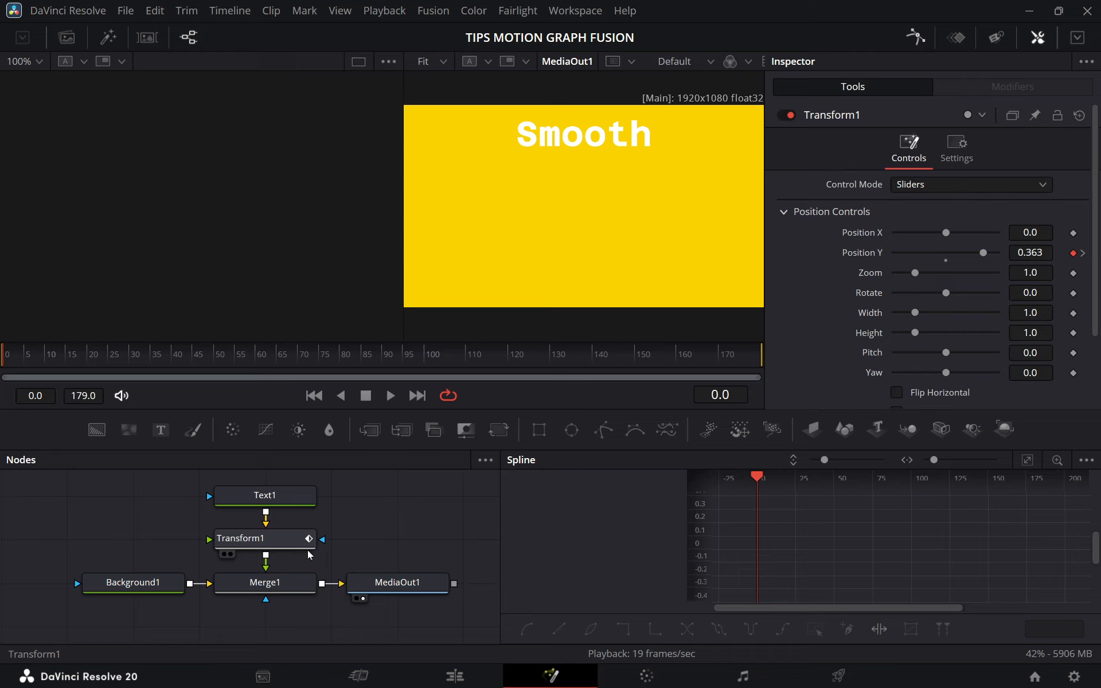
{"action": "left_click", "coordinate": [239, 539]}
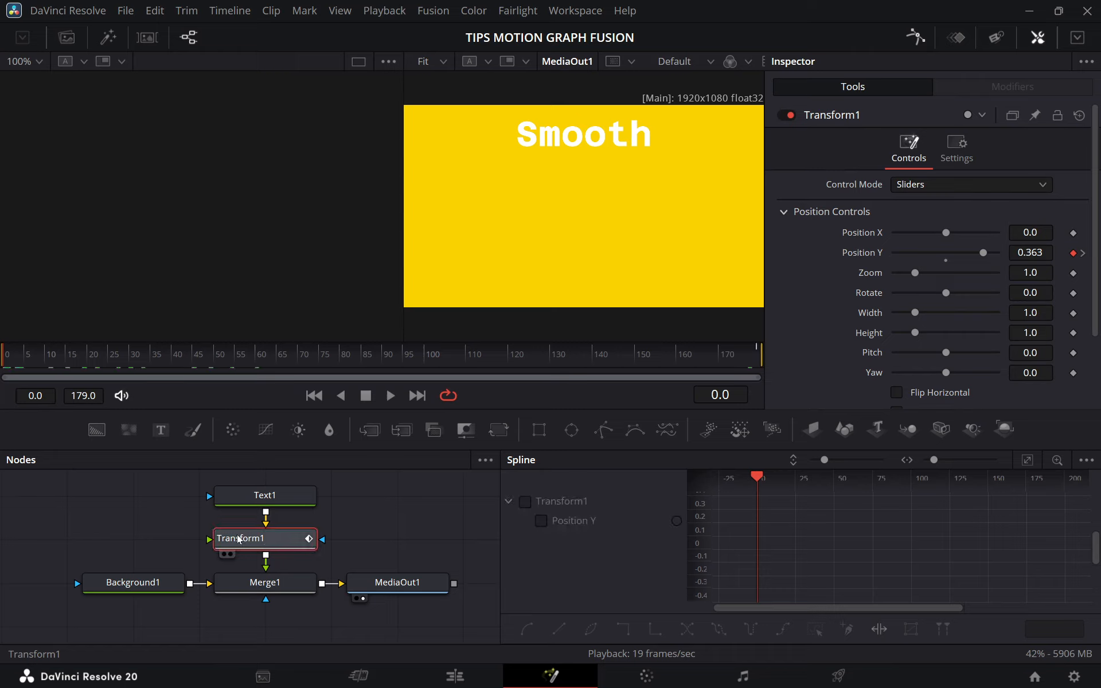
{"action": "left_click", "coordinate": [525, 502]}
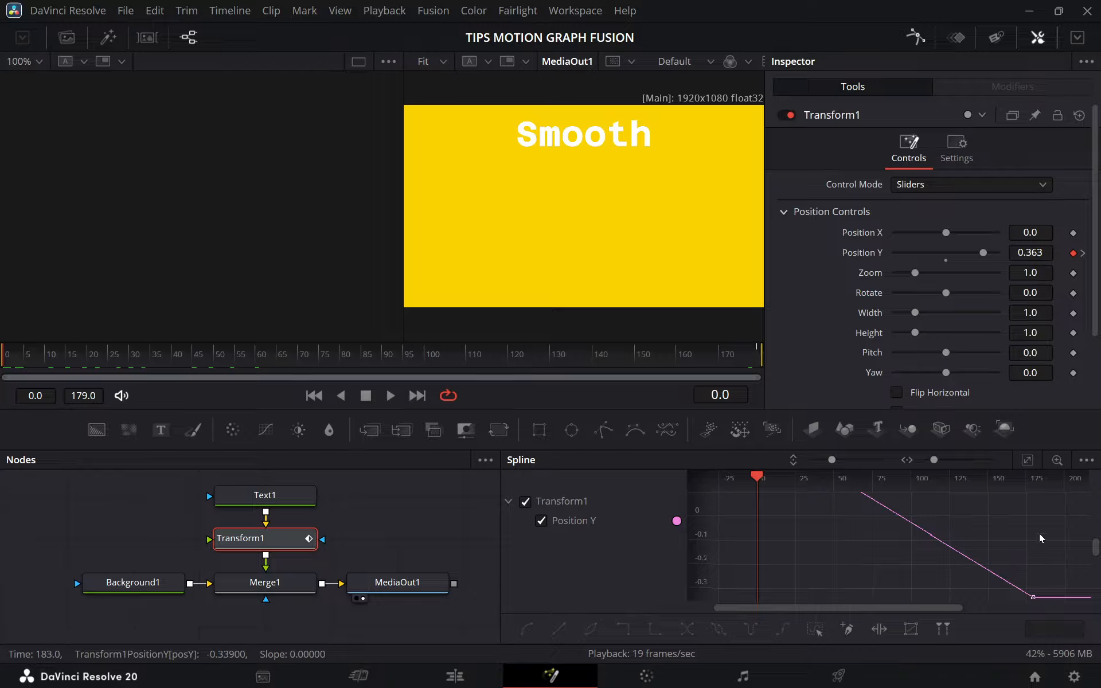
{"action": "left_click", "coordinate": [1025, 460]}
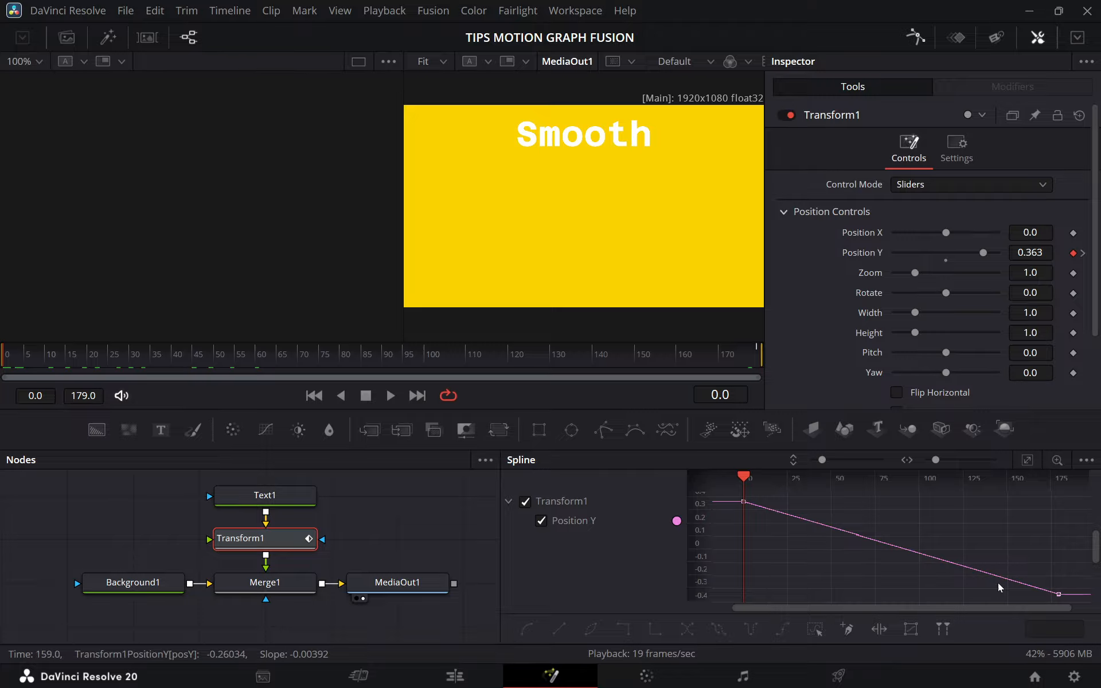
{"action": "key", "text": "space"}
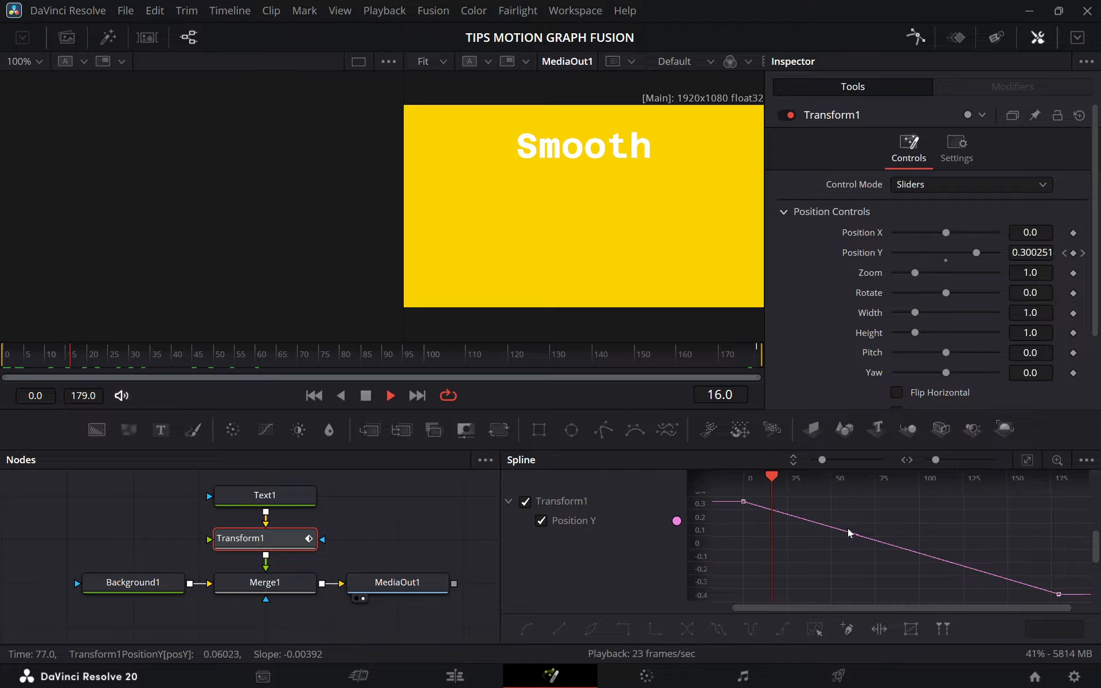
{"action": "key", "text": "space"}
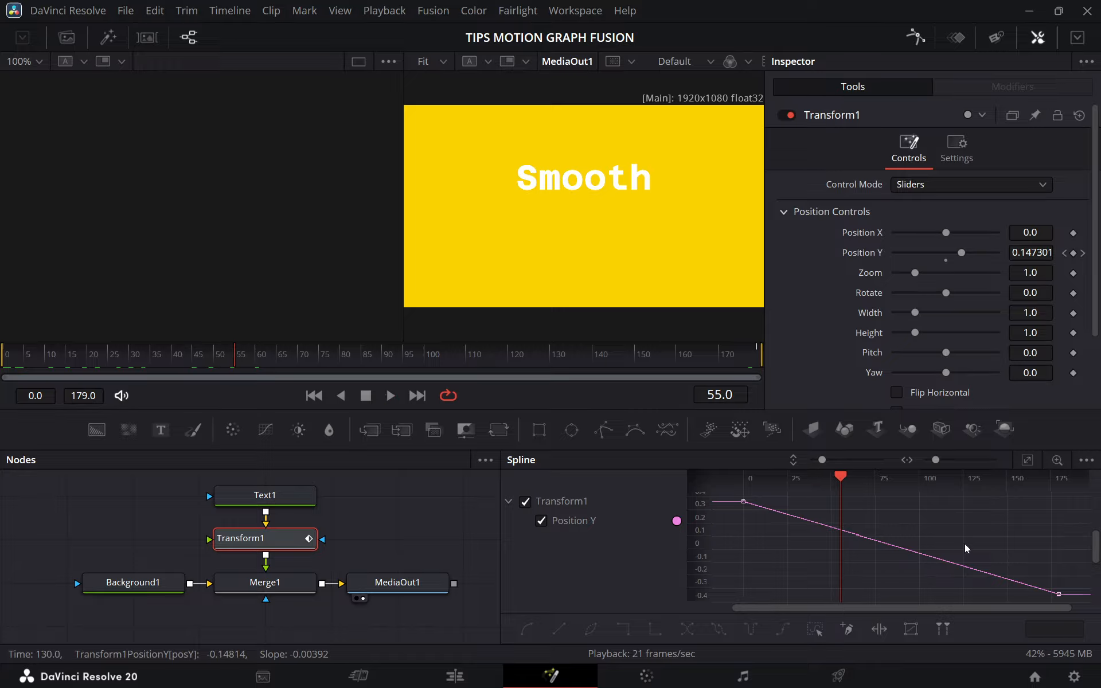
Smooth all of Transform1's Position Y keyframes and play the animation from the start.
{"action": "key", "text": "ctrl+a"}
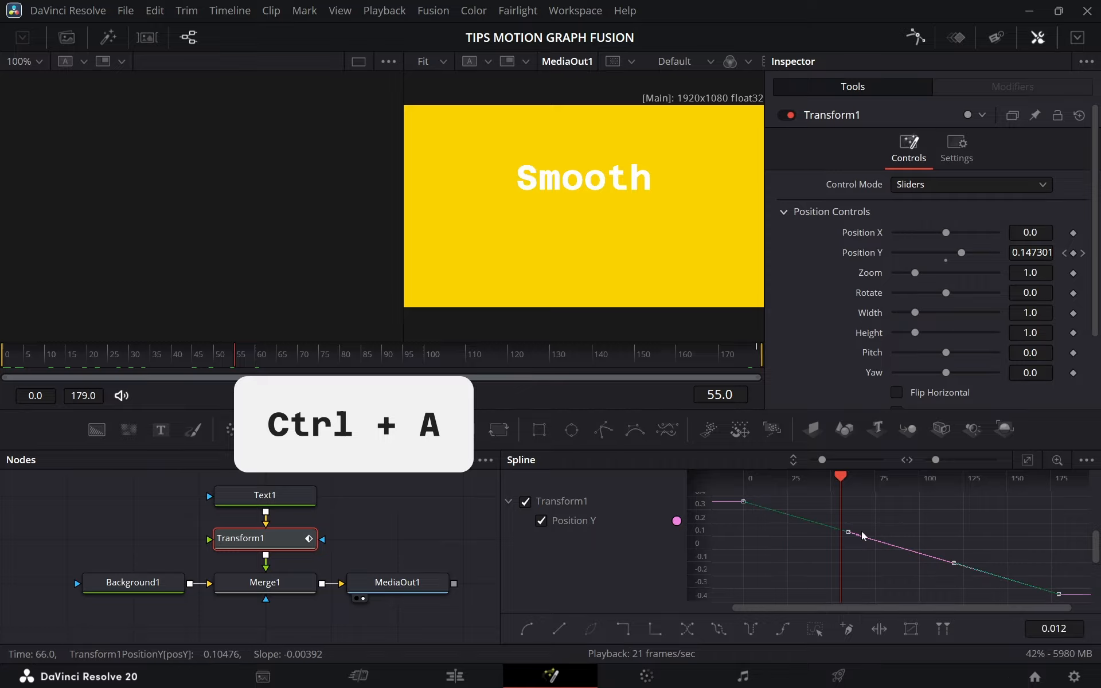
{"action": "key", "text": "s"}
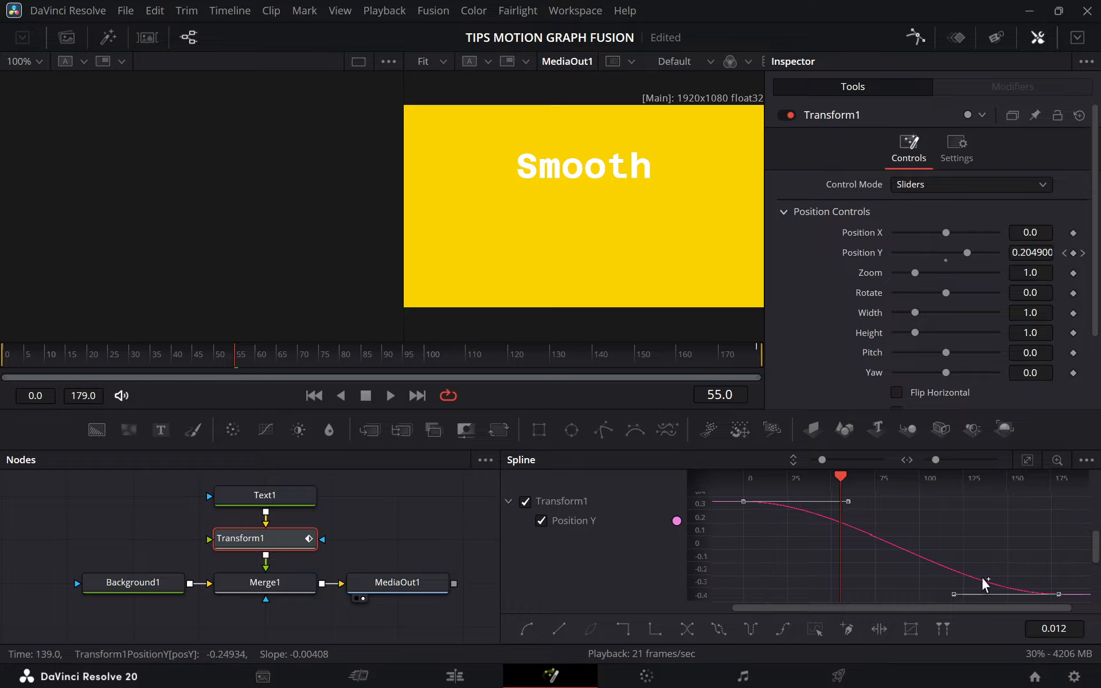
{"action": "left_click_drag", "start_coordinate": [71, 358], "coordinate": [5, 358]}
{"action": "key", "text": "space"}
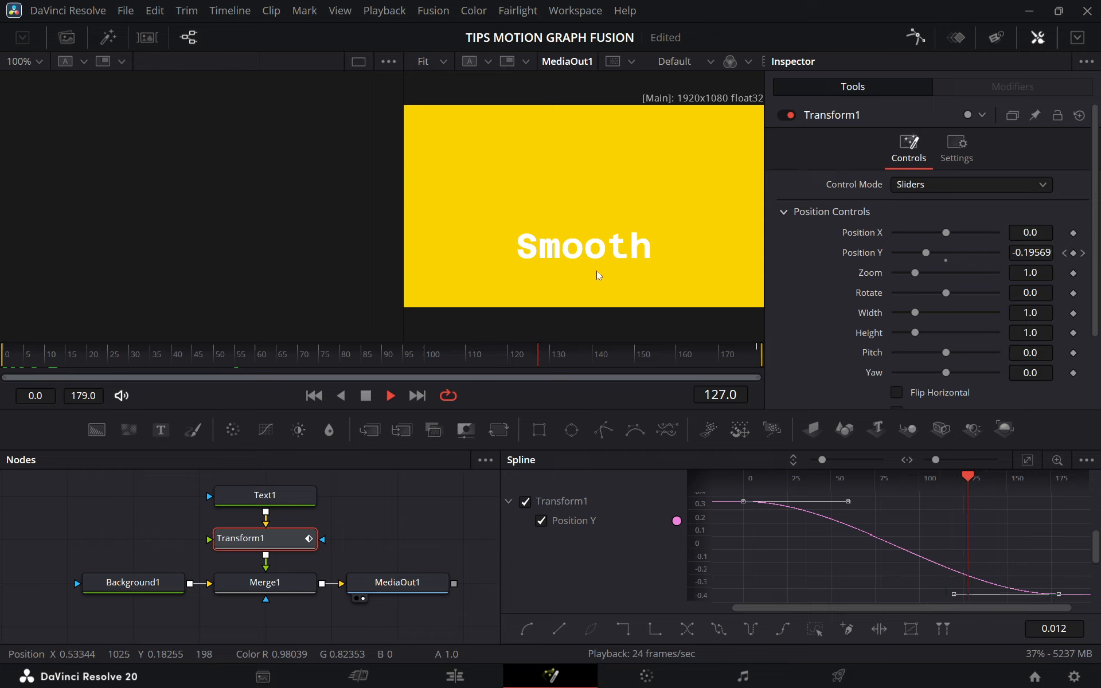
{"action": "key", "text": "space"}
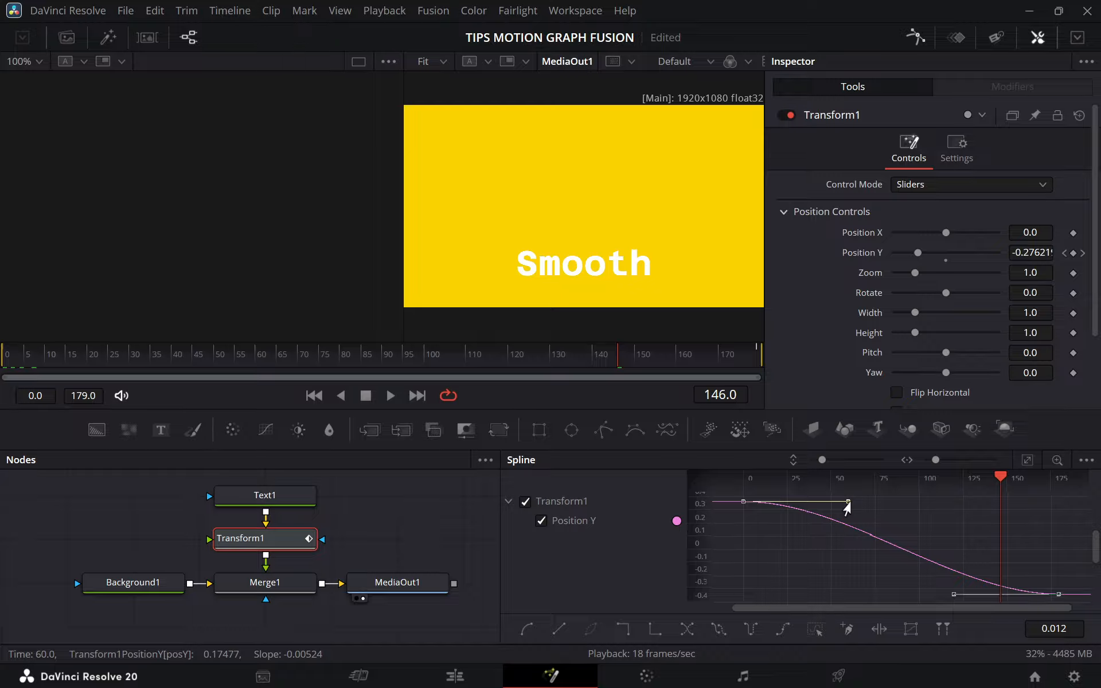
Lengthen the Position Y curve handles, the first keyframe's to about frame 125 and the last's back to about frame 30, and replay the animation.
{"action": "left_click_drag", "start_coordinate": [847, 503], "coordinate": [961, 504]}
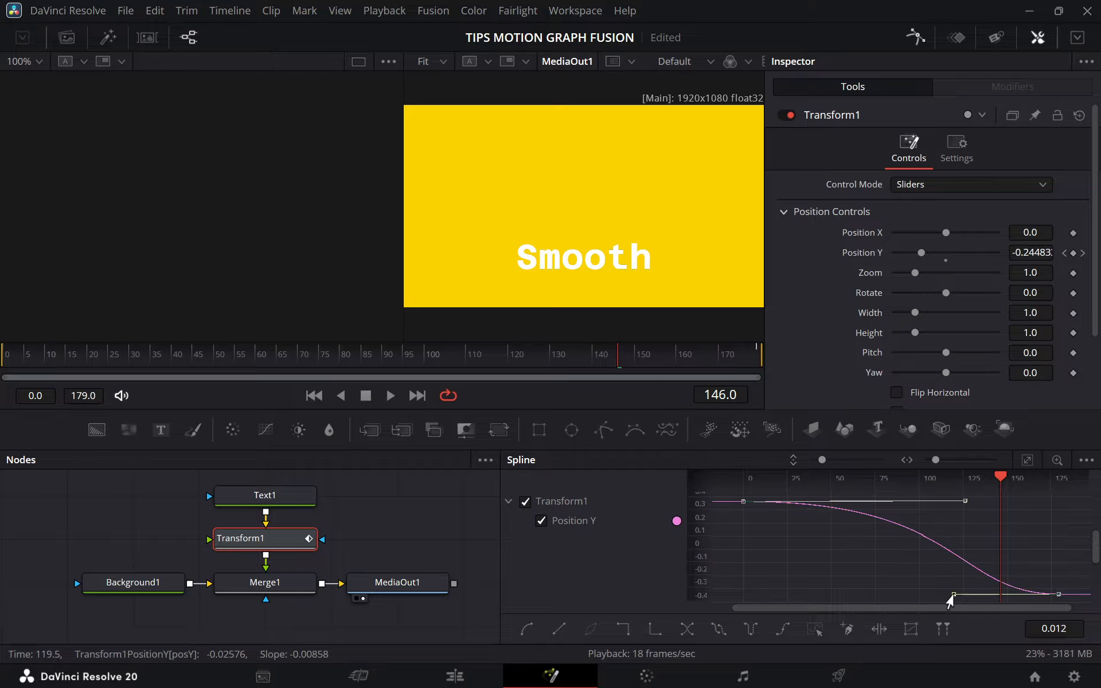
{"action": "left_click_drag", "start_coordinate": [953, 594], "coordinate": [792, 599]}
{"action": "left_click", "coordinate": [8, 362]}
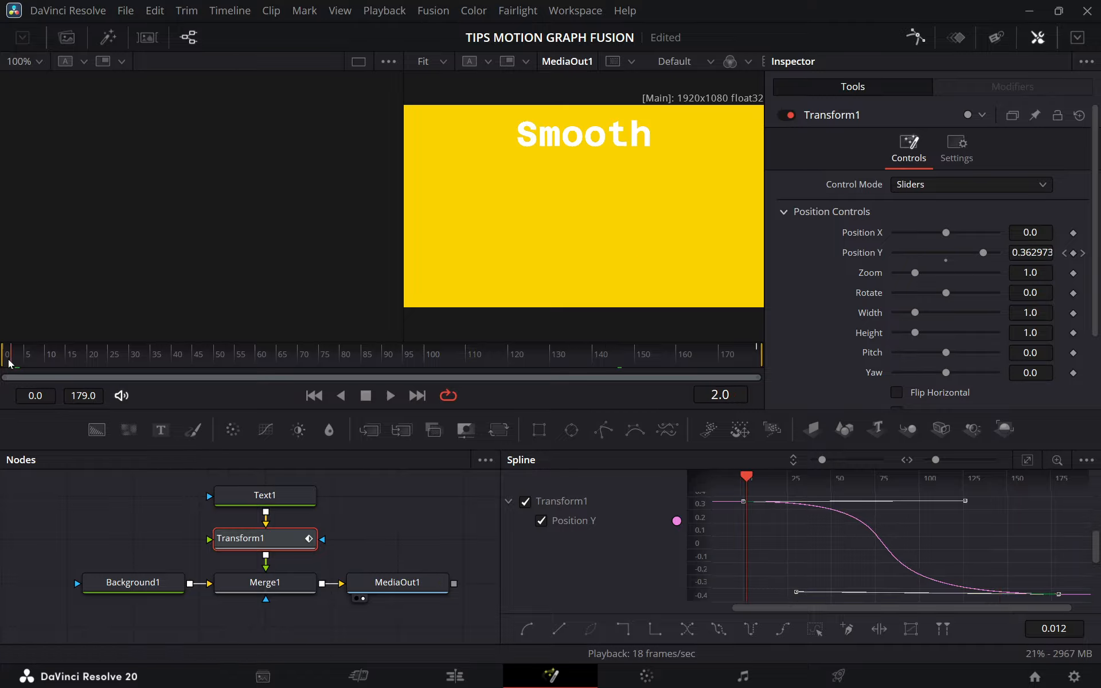
{"action": "key", "text": "space"}
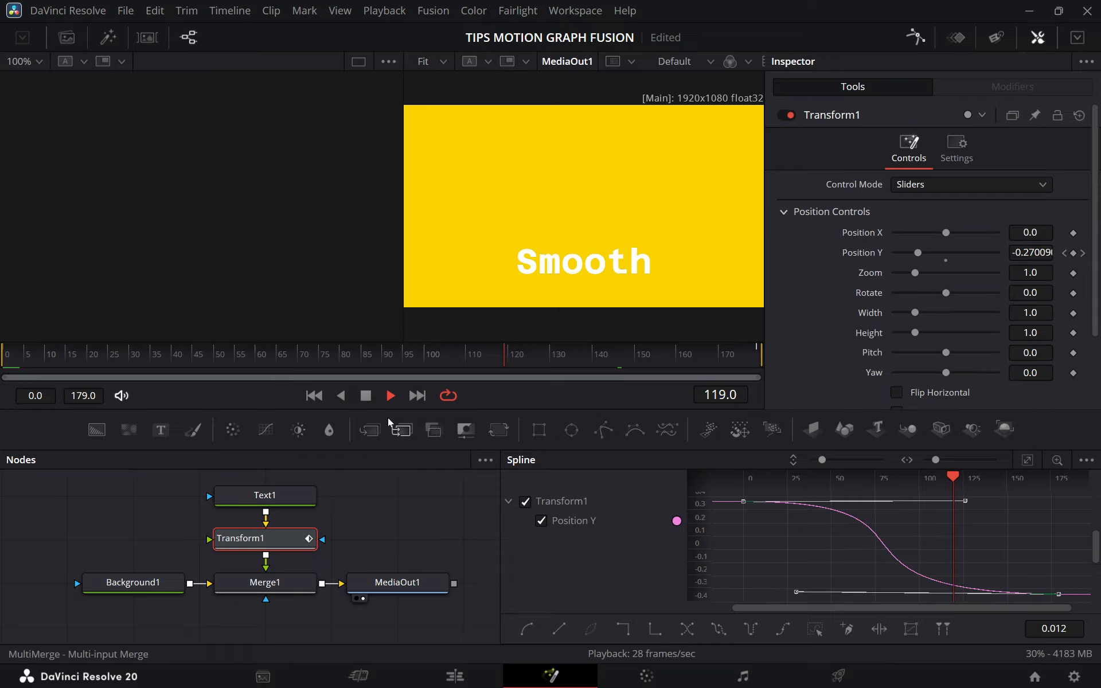
Scrub through the middle of the animation to compare the text's speed with the eased Position Y curve.
{"action": "left_click_drag", "start_coordinate": [277, 357], "coordinate": [205, 356]}
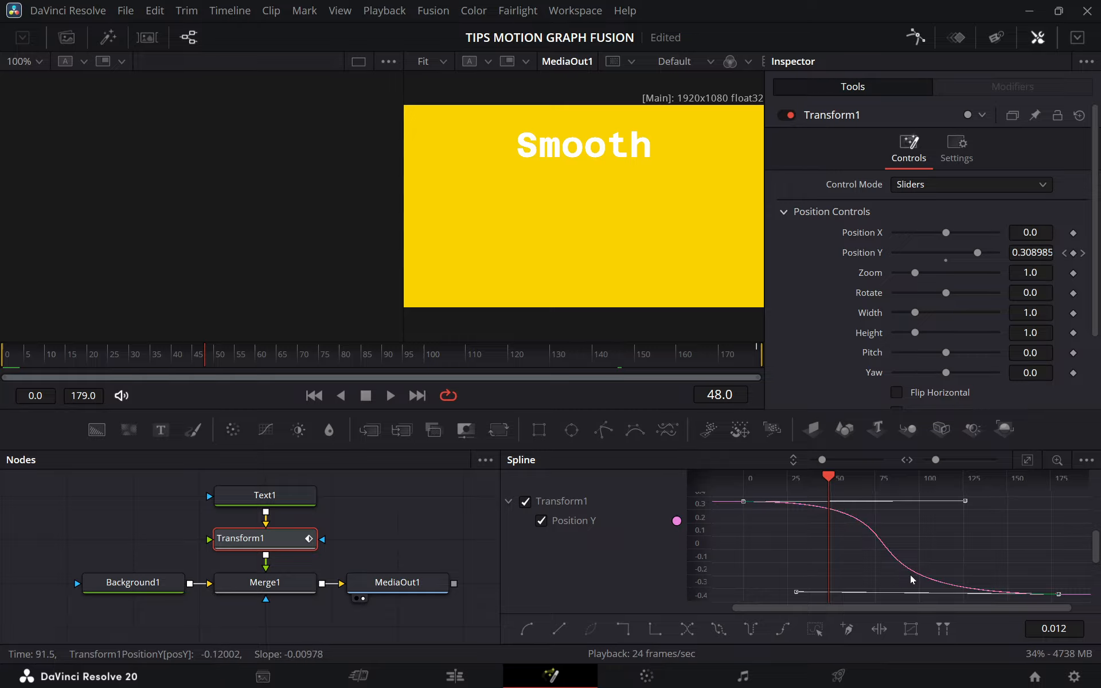
{"action": "left_click_drag", "start_coordinate": [214, 362], "coordinate": [395, 362]}
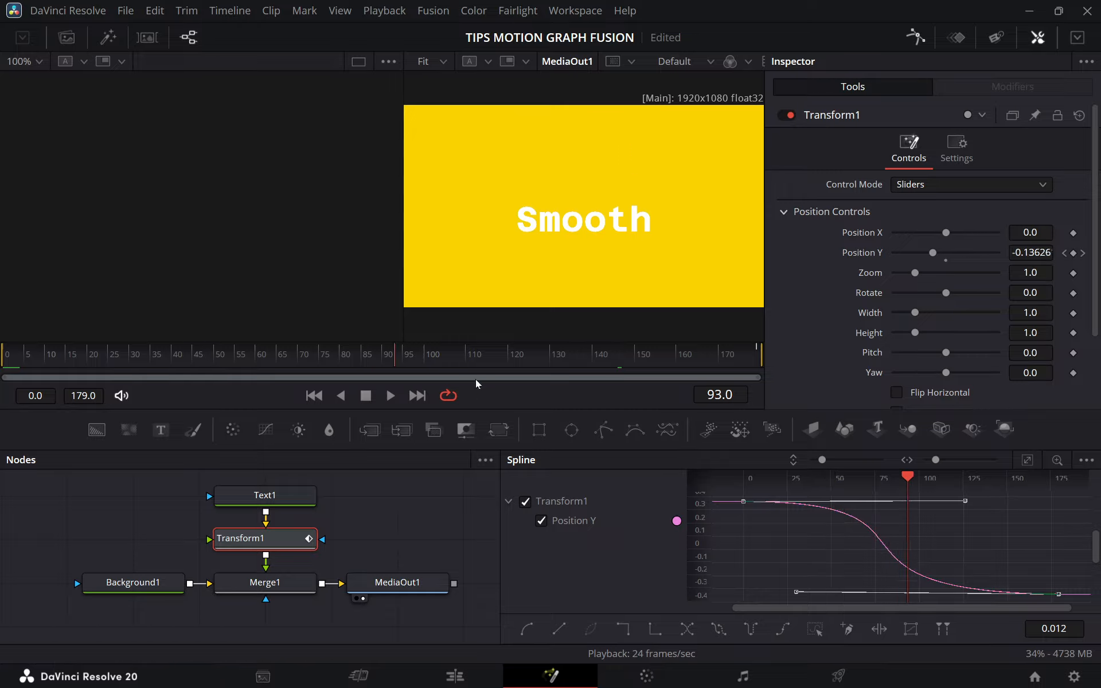
{"action": "left_click_drag", "start_coordinate": [476, 380], "coordinate": [604, 408]}
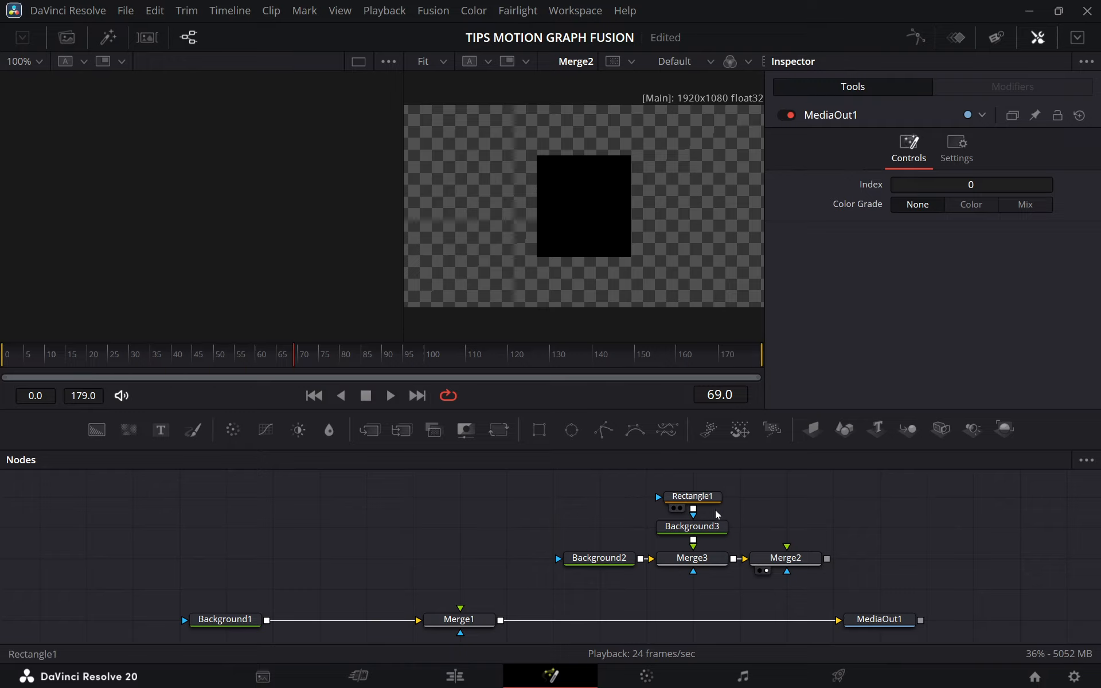
Preview the Background3, Rectangle1 and Merge2 nodes one after another in the viewer to examine the masked square.
{"action": "left_click_drag", "start_coordinate": [705, 504], "coordinate": [698, 508]}
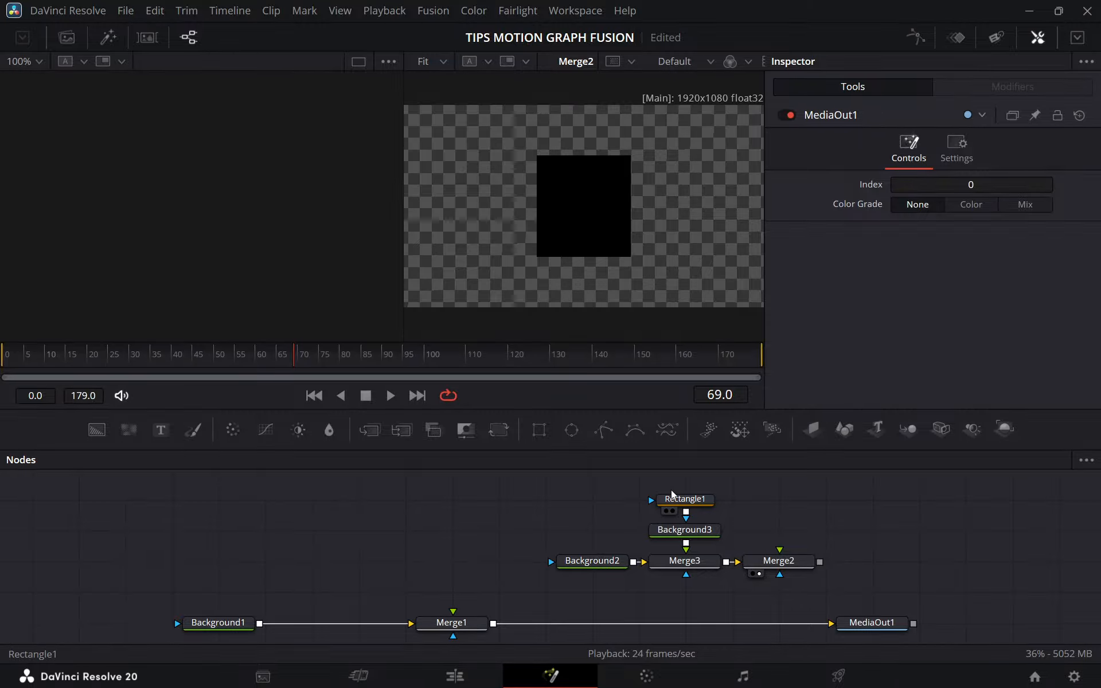
{"action": "left_click_drag", "start_coordinate": [560, 499], "coordinate": [788, 573]}
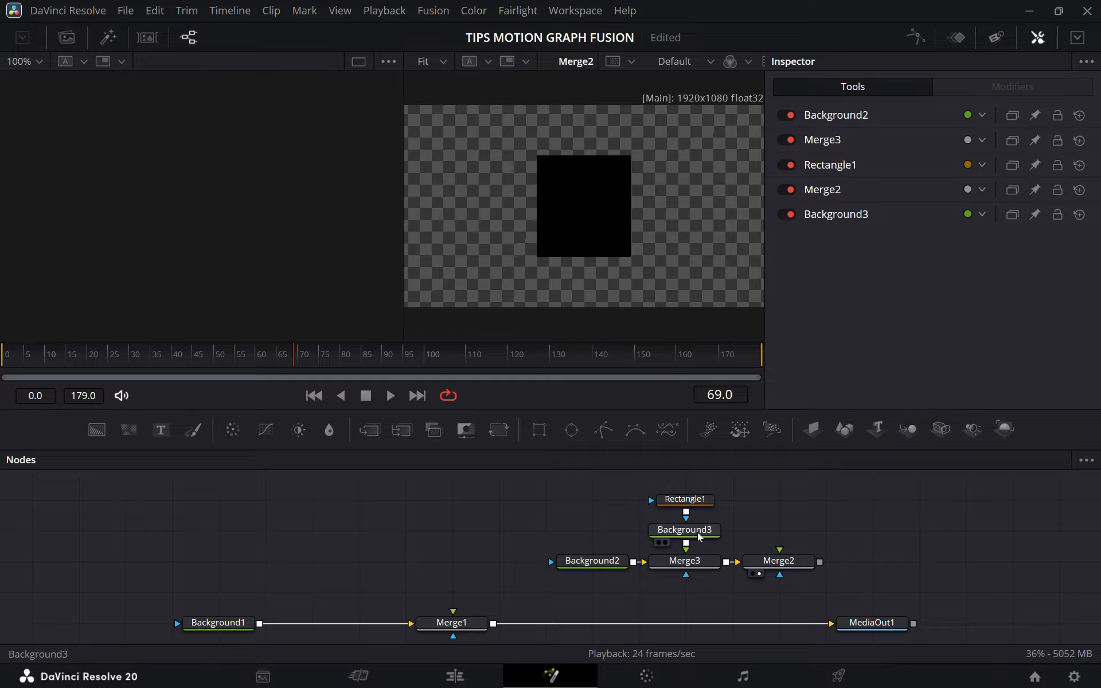
{"action": "left_click_drag", "start_coordinate": [700, 537], "coordinate": [603, 215]}
{"action": "left_click_drag", "start_coordinate": [692, 505], "coordinate": [645, 224]}
{"action": "left_click", "coordinate": [688, 500]}
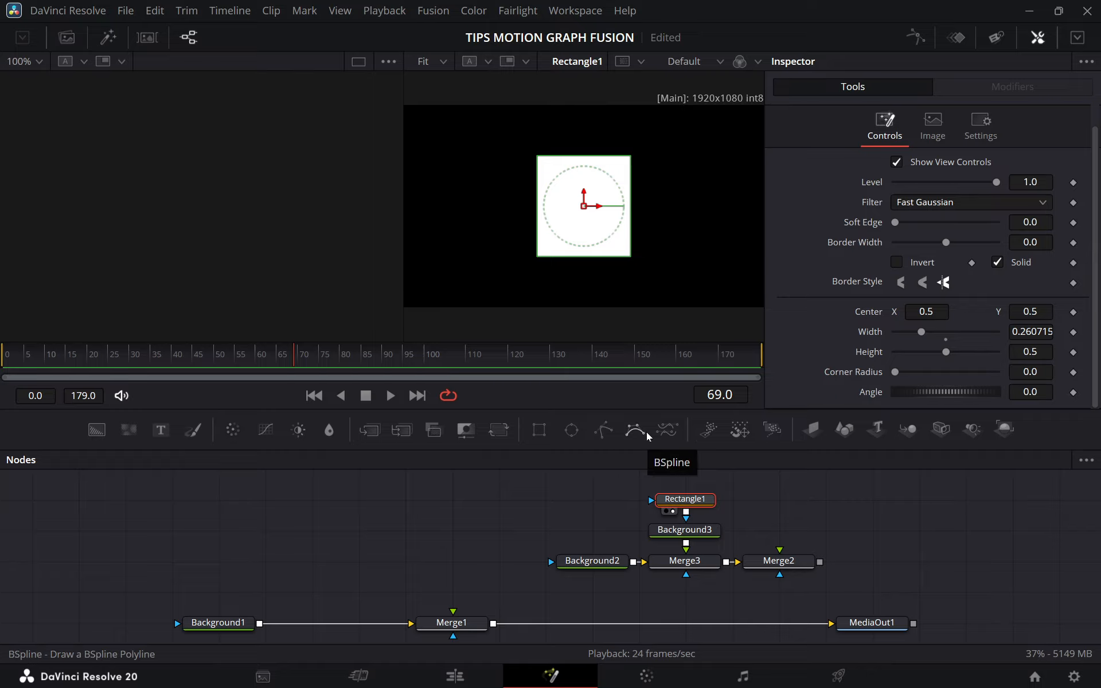
{"action": "left_click_drag", "start_coordinate": [785, 563], "coordinate": [673, 287]}
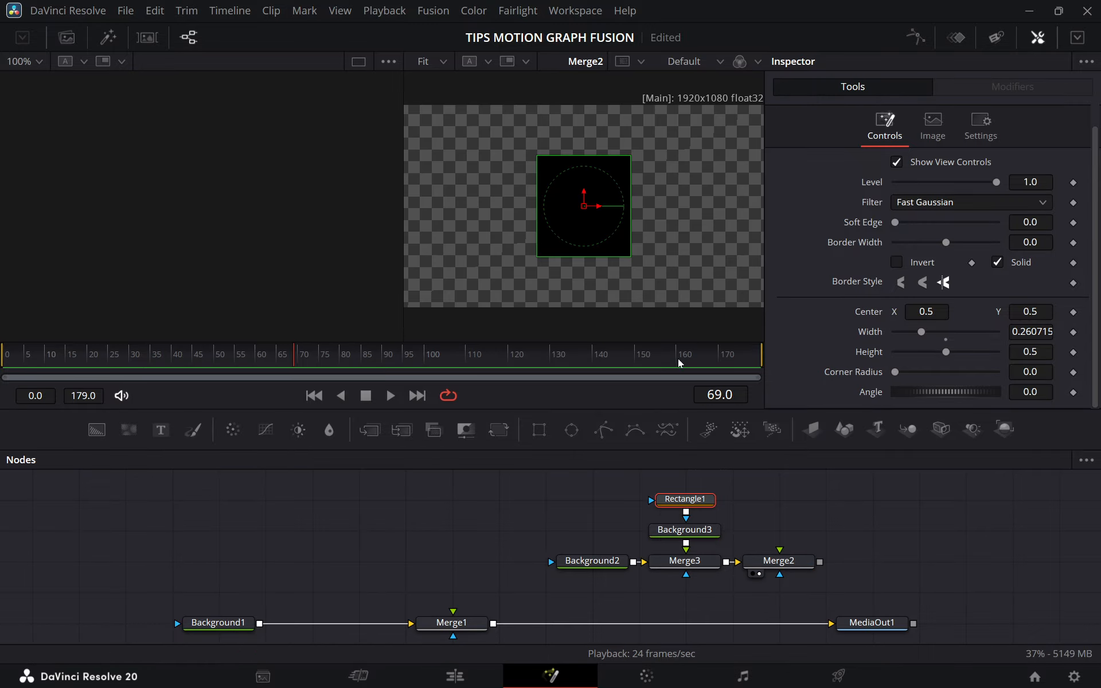
{"action": "left_click", "coordinate": [787, 540]}
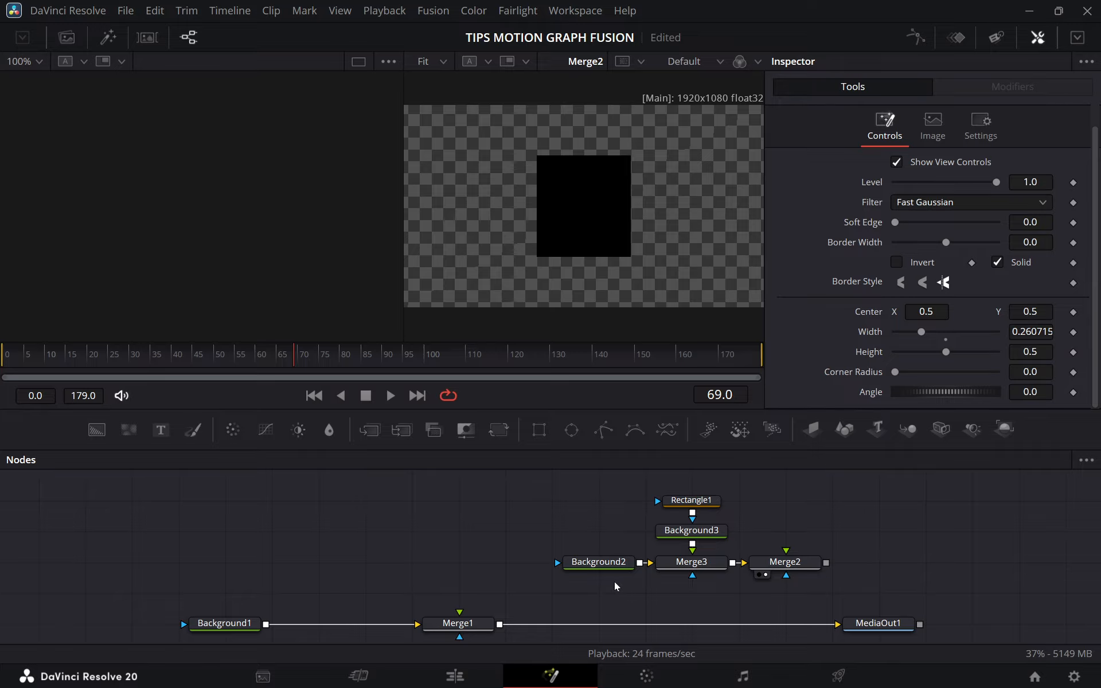
Add an sRectangle node through the tool search and place it in the empty area above Background1 and Merge1.
{"action": "key", "text": "shift+space"}
{"action": "type", "text": "vign"}
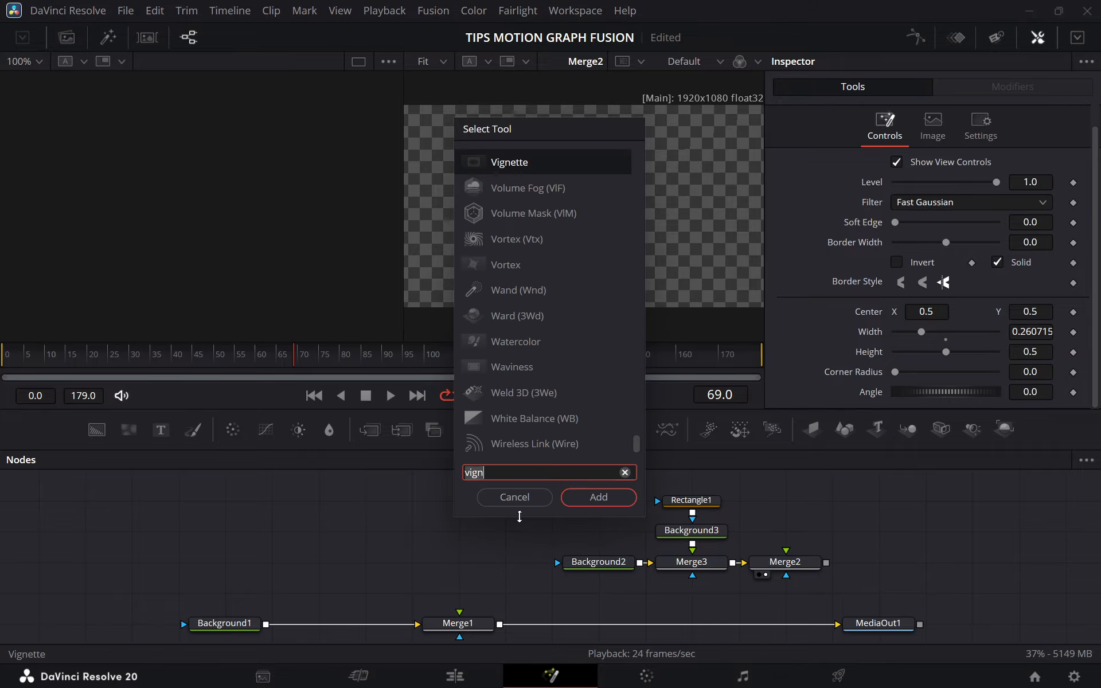
{"action": "key", "text": "BackSpace"}
{"action": "key", "text": "BackSpace"}
{"action": "key", "text": "BackSpace"}
{"action": "key", "text": "BackSpace"}
{"action": "type", "text": "s"}
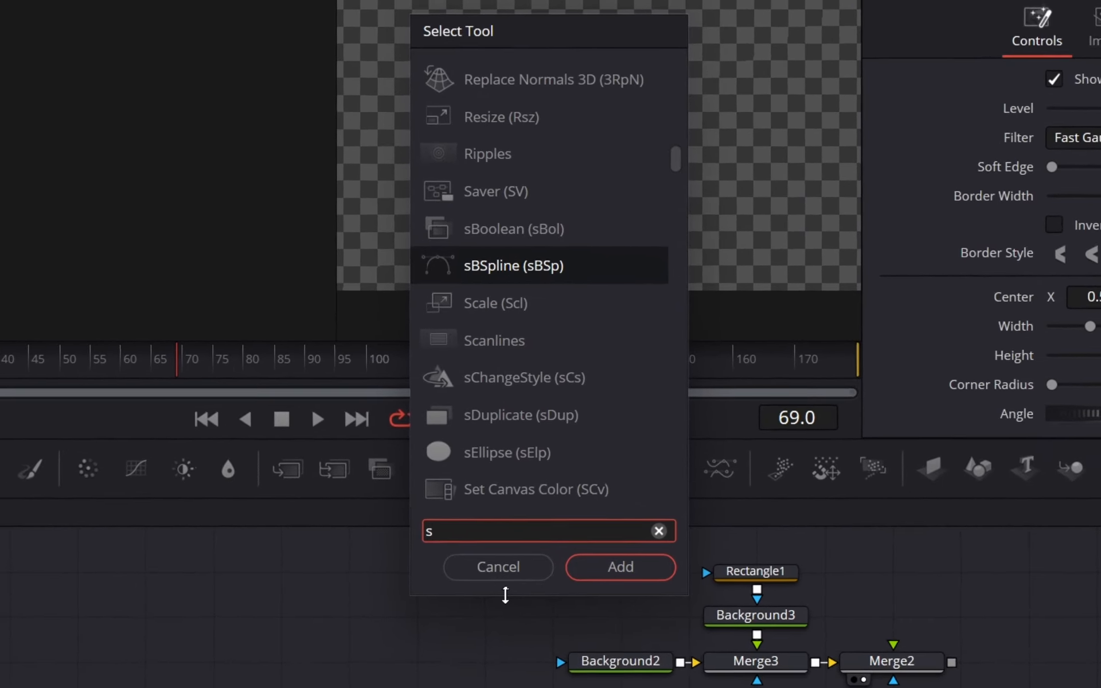
{"action": "type", "text": "re"}
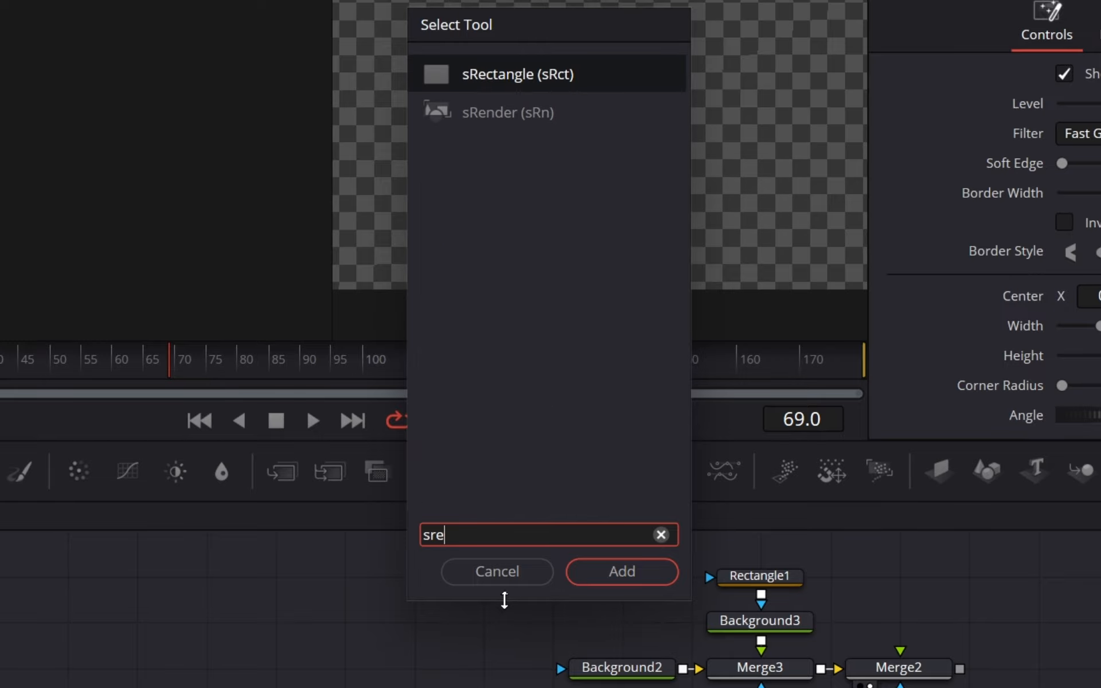
{"action": "type", "text": "c"}
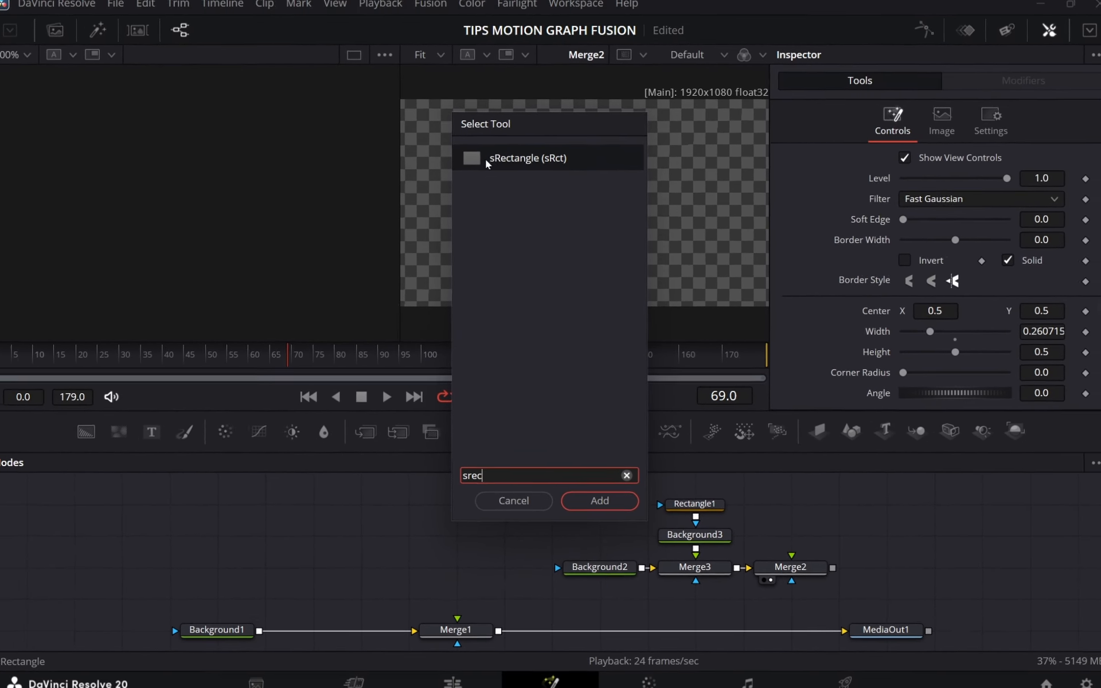
{"action": "left_click", "coordinate": [598, 497]}
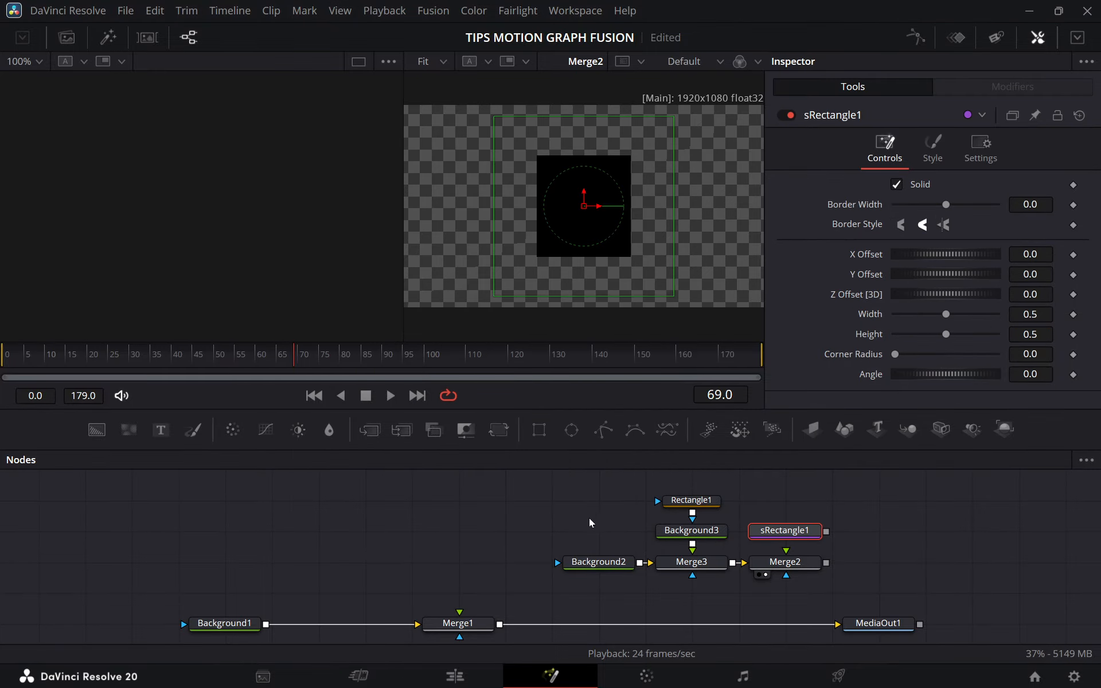
{"action": "left_click_drag", "start_coordinate": [802, 533], "coordinate": [280, 546]}
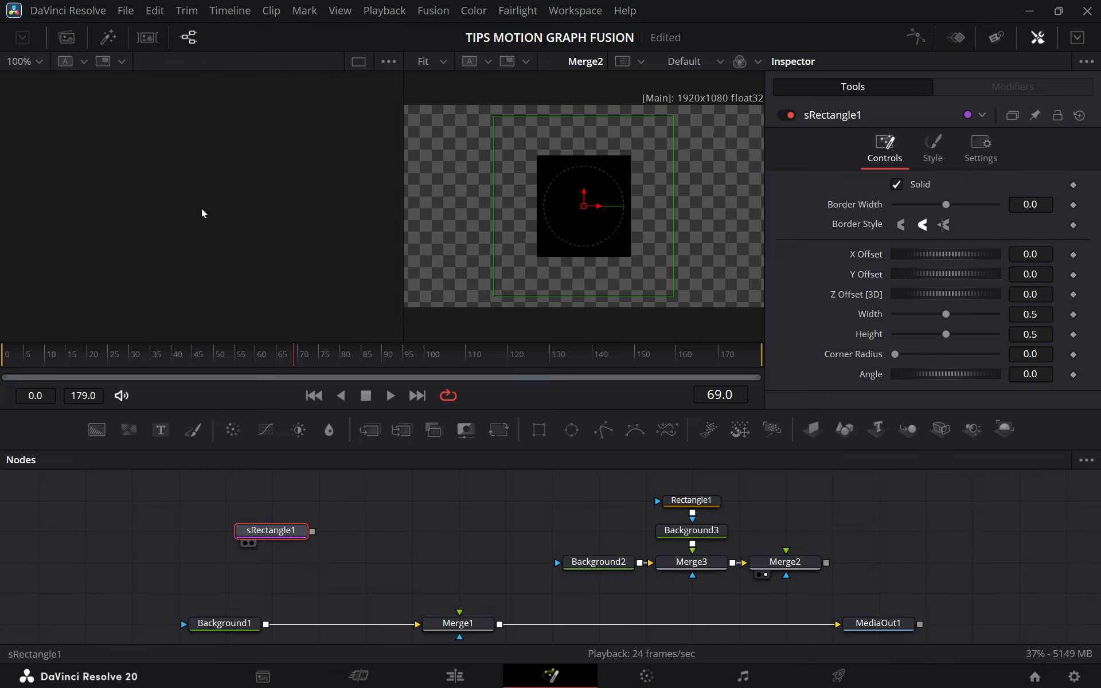
Preview sRectangle1 in the empty viewer and save the project, selecting the masked node group for comparison.
{"action": "key", "text": "1"}
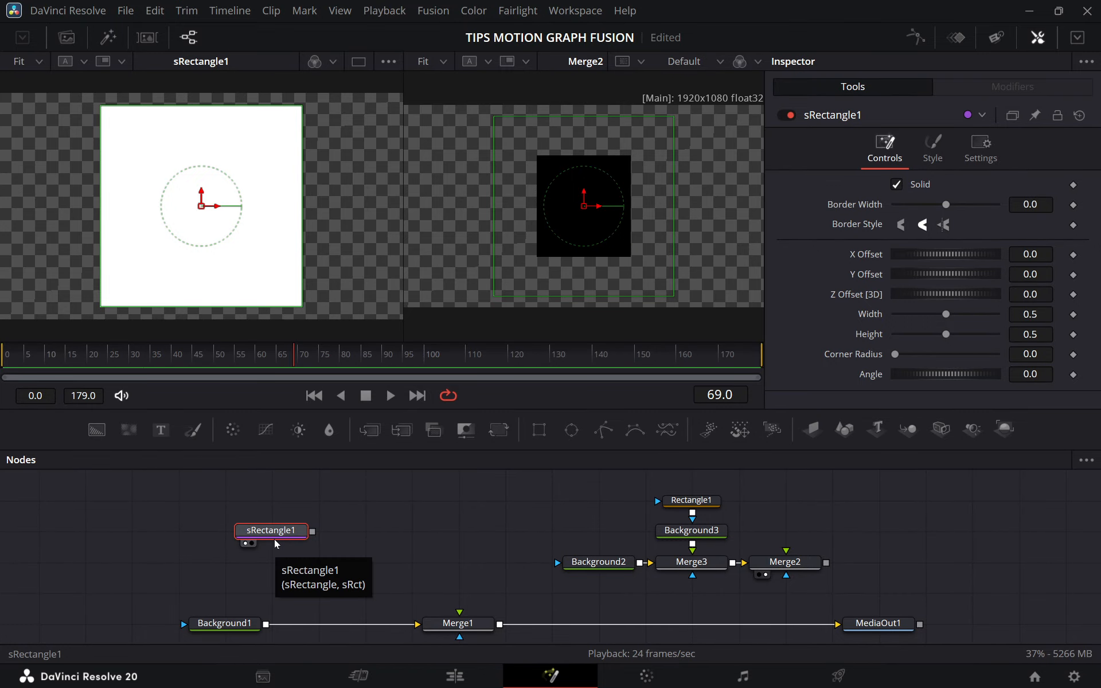
{"action": "key", "text": "ctrl+s"}
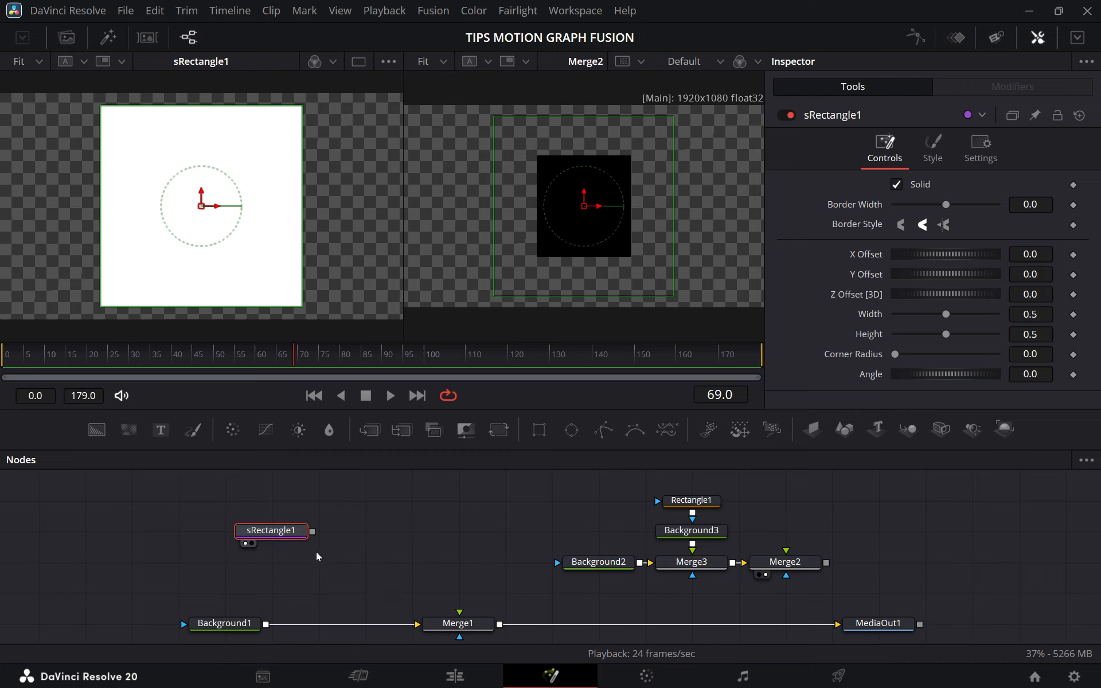
{"action": "left_click_drag", "start_coordinate": [562, 500], "coordinate": [786, 582]}
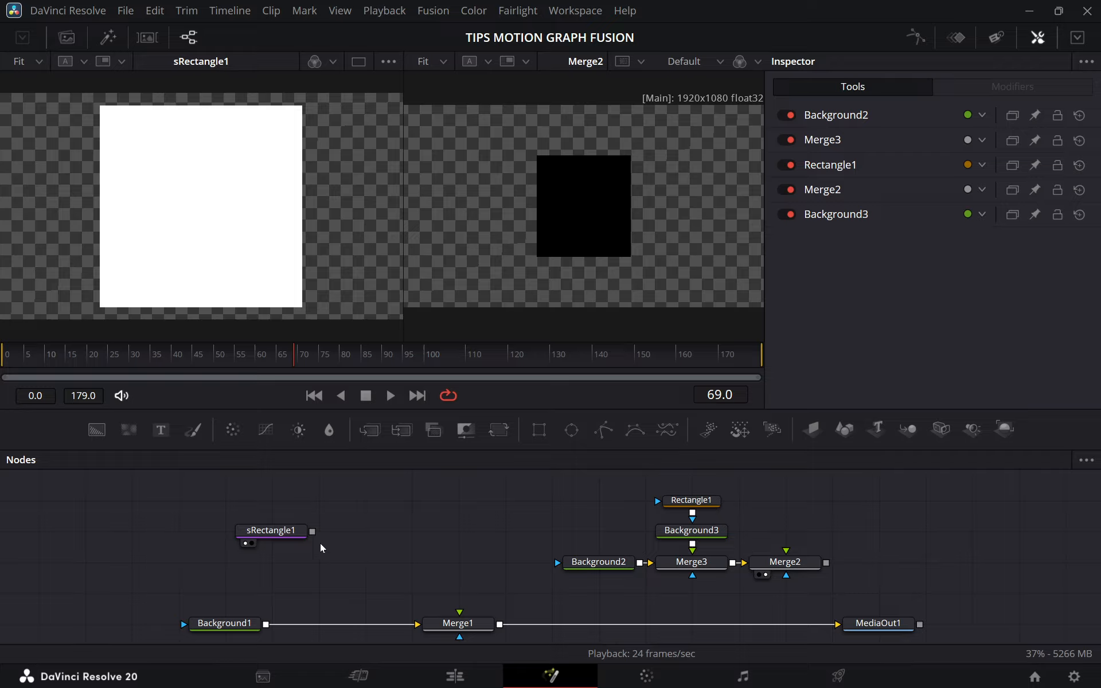
{"action": "left_click", "coordinate": [301, 534]}
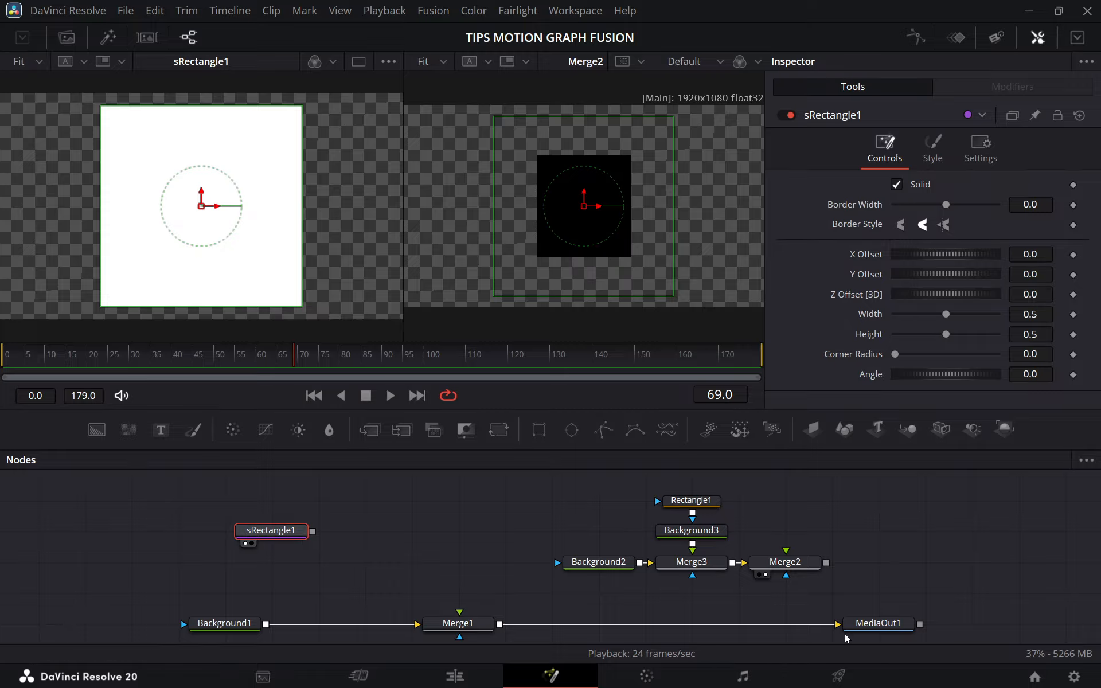
Try to connect sRectangle1 directly to Merge1, and align sRectangle1 above Background1.
{"action": "left_click_drag", "start_coordinate": [313, 531], "coordinate": [462, 626]}
{"action": "left_click_drag", "start_coordinate": [313, 532], "coordinate": [468, 622]}
{"action": "left_click_drag", "start_coordinate": [292, 536], "coordinate": [237, 529]}
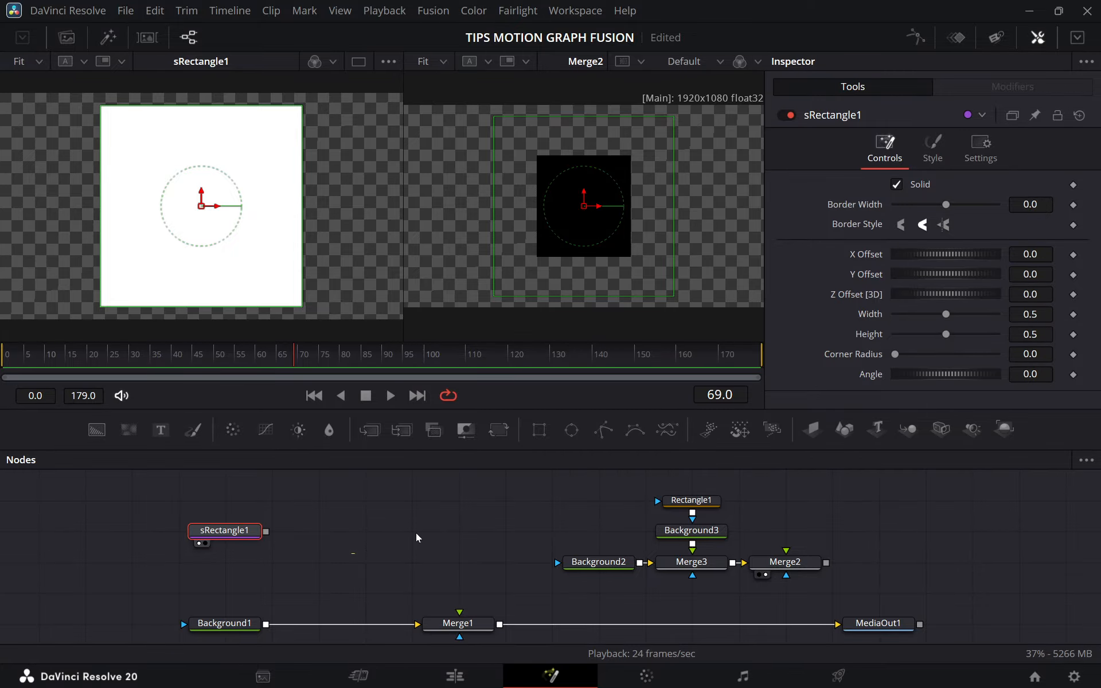
Add an sRender node through the tool search and feed sRectangle1's output into it.
{"action": "key", "text": "shift+space"}
{"action": "type", "text": "srec"}
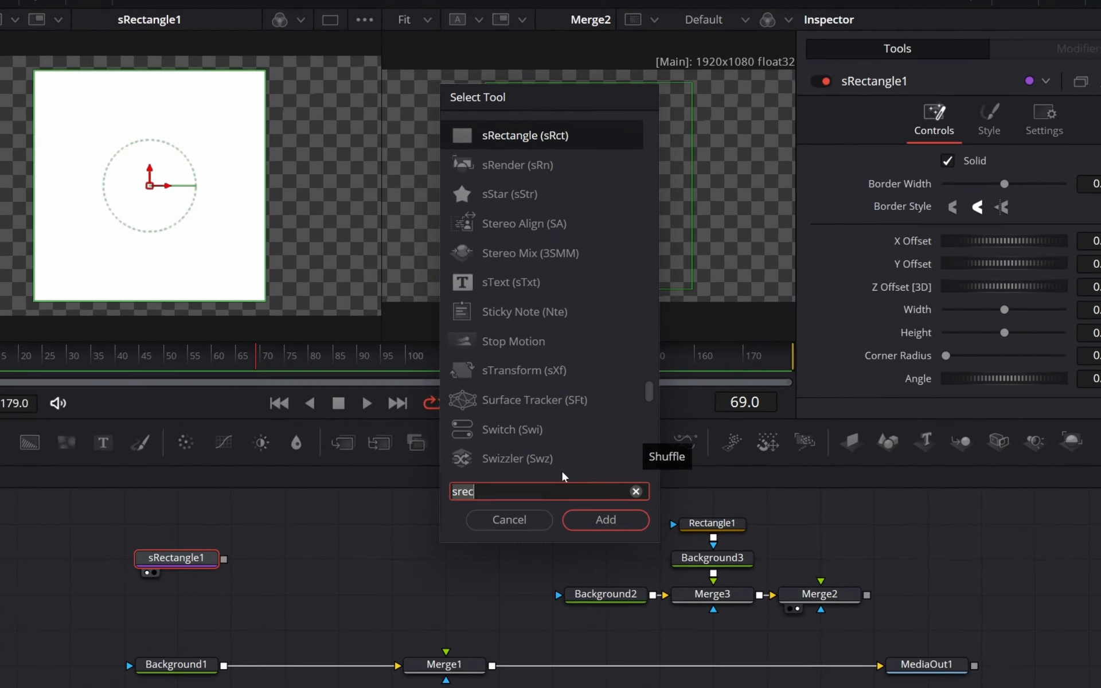
{"action": "key", "text": "BackSpace"}
{"action": "key", "text": "BackSpace"}
{"action": "key", "text": "BackSpace"}
{"action": "type", "text": "Render"}
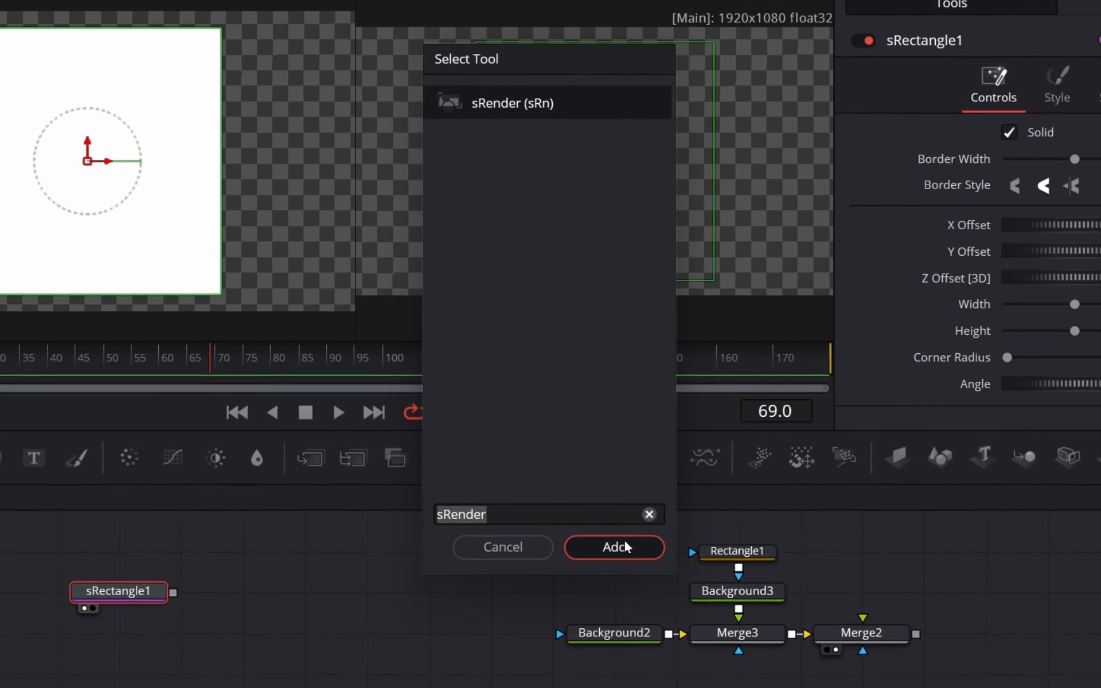
{"action": "left_click", "coordinate": [624, 546]}
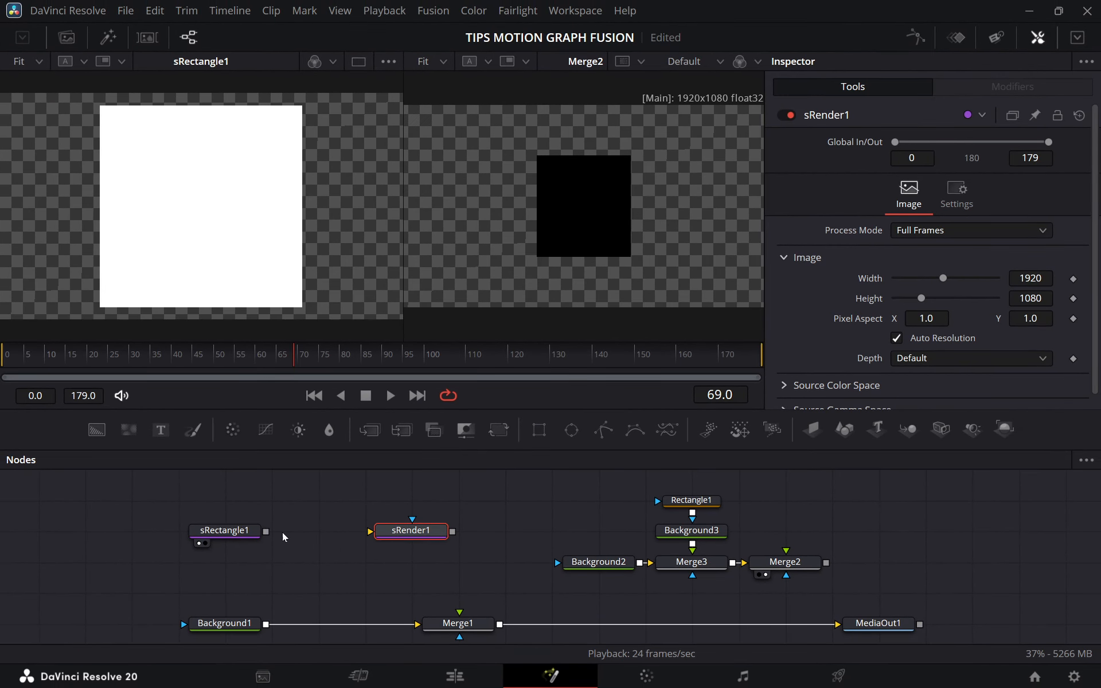
{"action": "left_click_drag", "start_coordinate": [265, 531], "coordinate": [370, 531]}
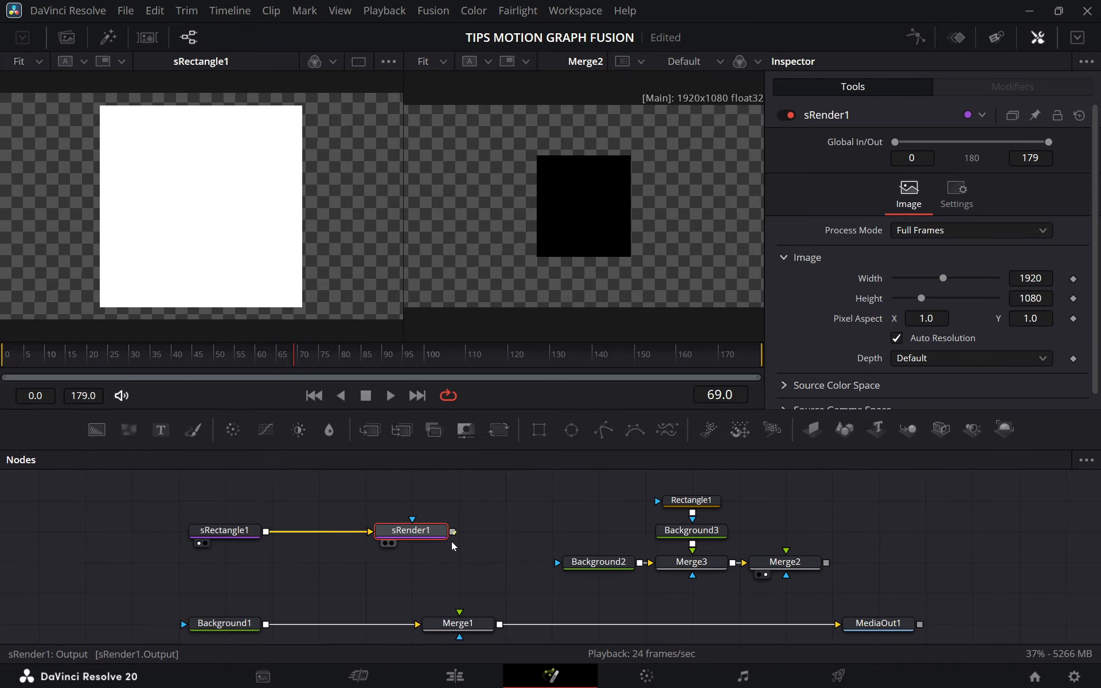
Connect sRender1, aligned above Merge1, to Merge1's foreground input and show MediaOut1 in the second viewer.
{"action": "left_click_drag", "start_coordinate": [453, 533], "coordinate": [457, 624]}
{"action": "left_click_drag", "start_coordinate": [453, 533], "coordinate": [453, 628]}
{"action": "left_click_drag", "start_coordinate": [874, 623], "coordinate": [572, 251]}
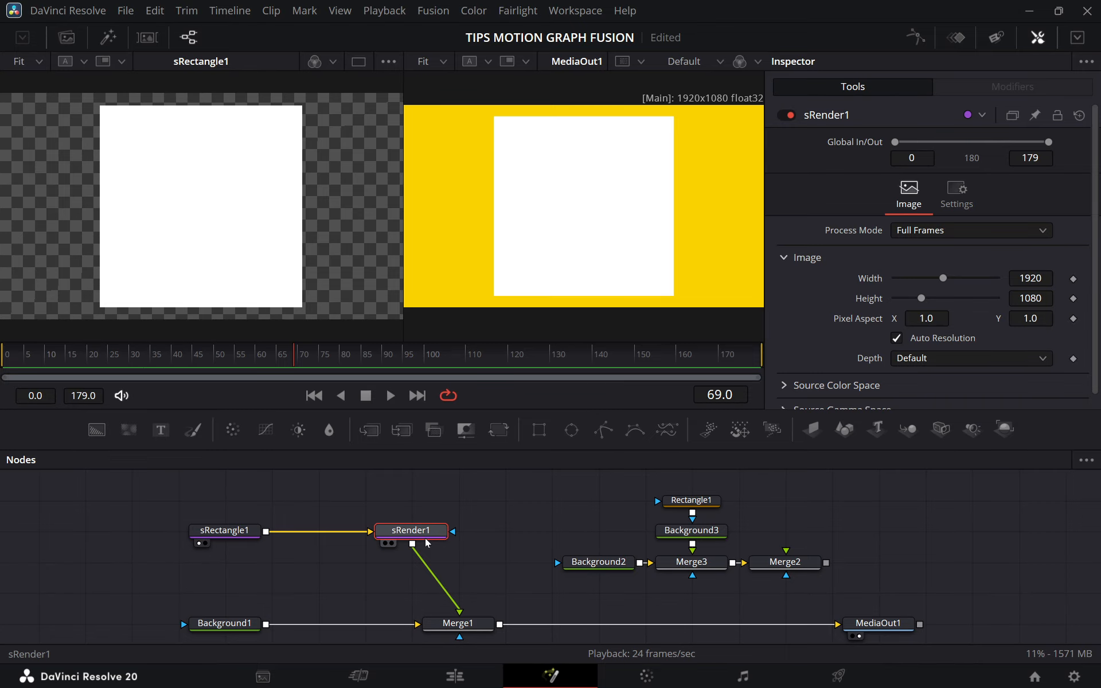
{"action": "left_click_drag", "start_coordinate": [405, 540], "coordinate": [453, 541]}
Compare the sRectangle1 and sRender1 setup with the Background2, Background3 and Rectangle1 masked group by selecting their nodes.
{"action": "left_click", "coordinate": [240, 532]}
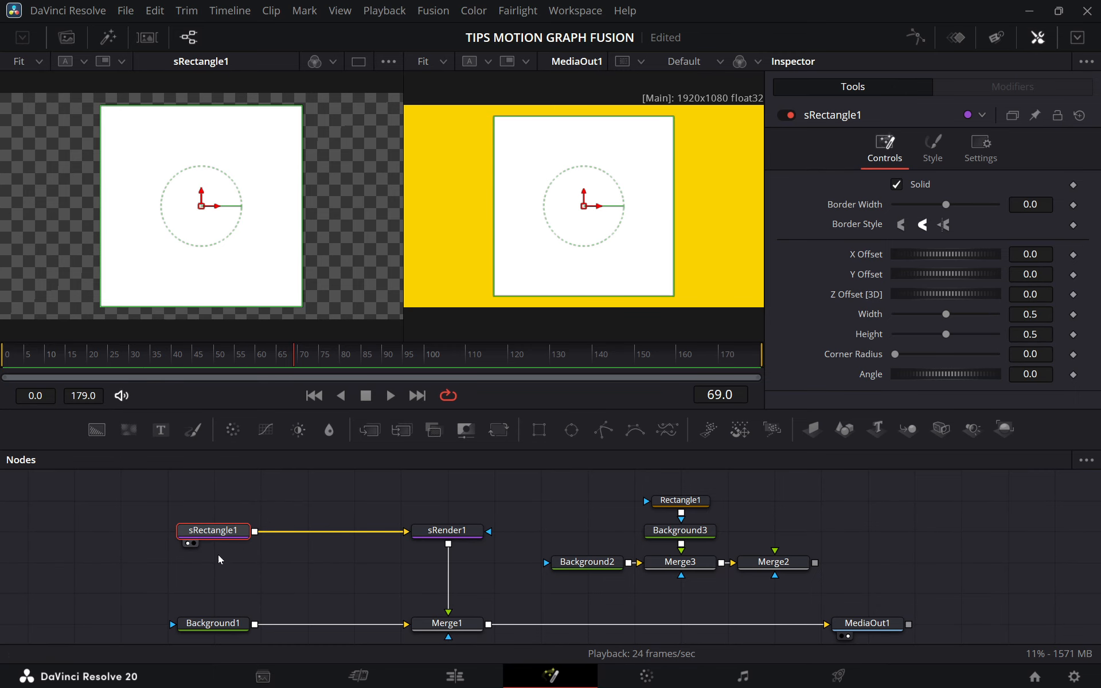
{"action": "left_click", "coordinate": [448, 532]}
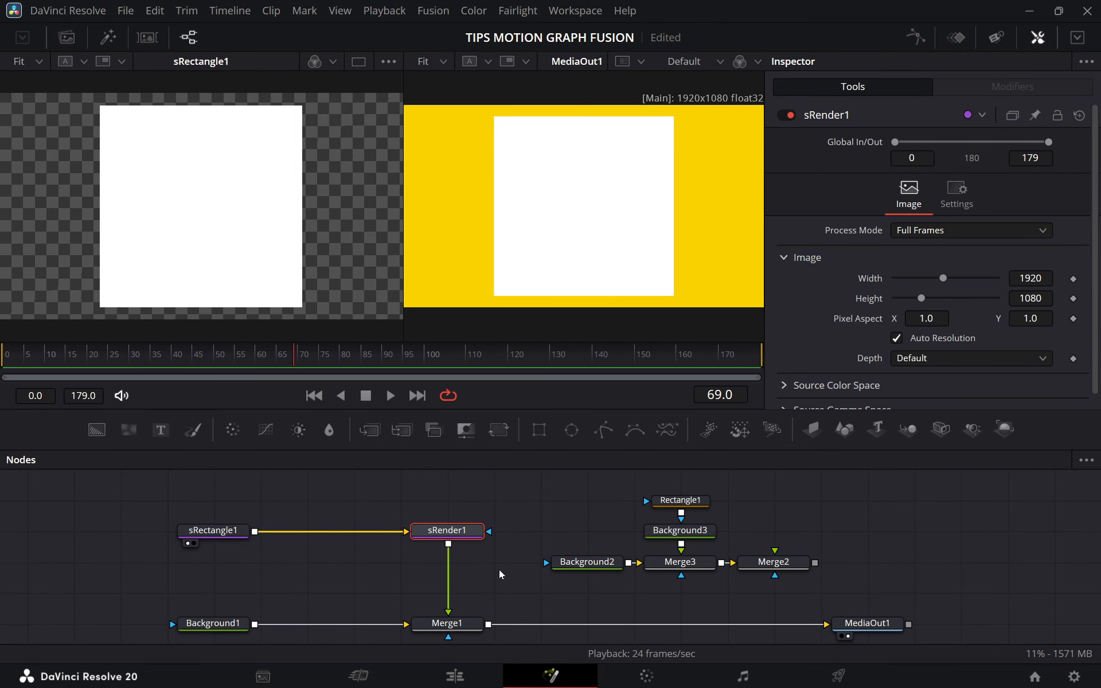
{"action": "left_click", "coordinate": [213, 531]}
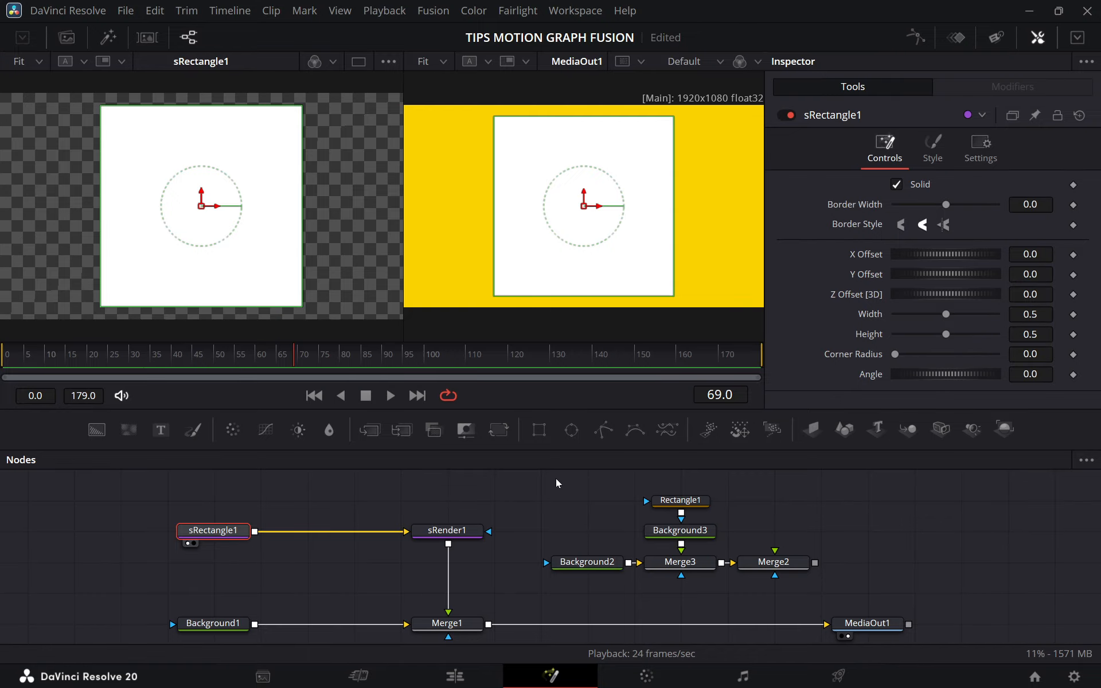
{"action": "left_click_drag", "start_coordinate": [571, 494], "coordinate": [810, 592]}
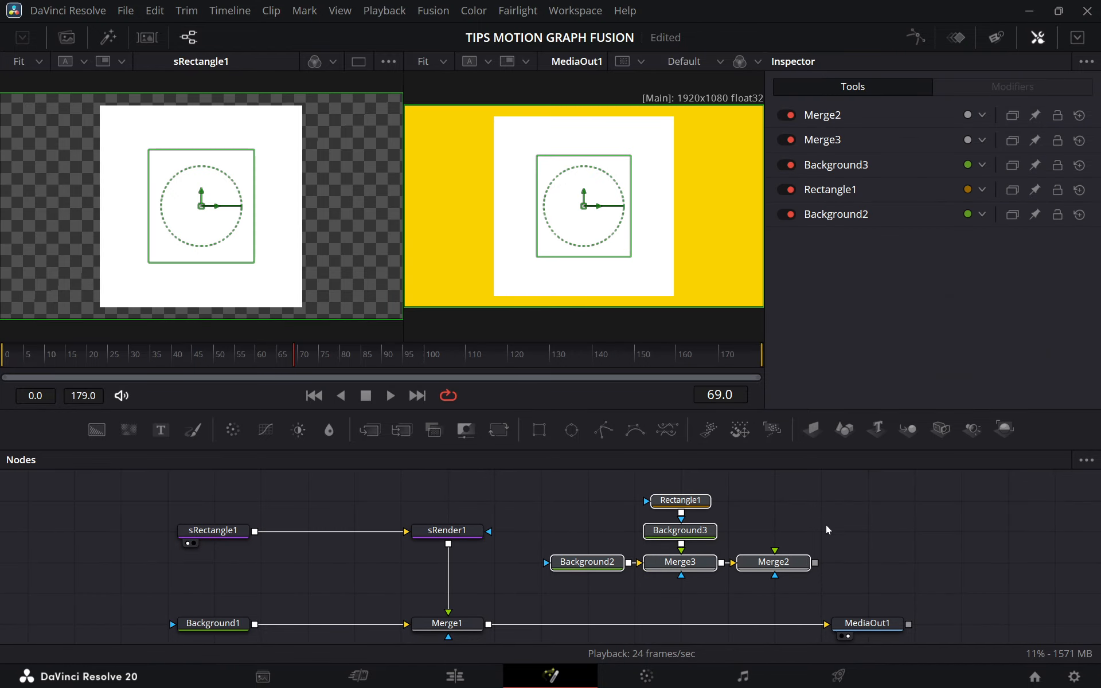
{"action": "left_click", "coordinate": [828, 523]}
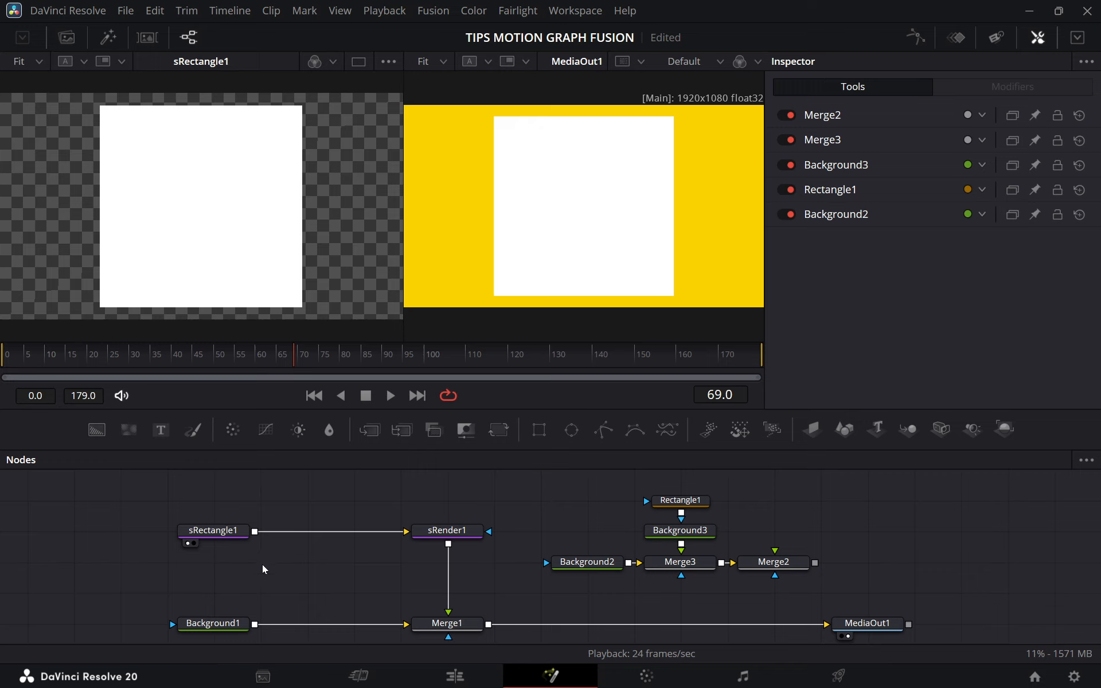
{"action": "left_click", "coordinate": [223, 536]}
{"action": "left_click_drag", "start_coordinate": [290, 581], "coordinate": [311, 555]}
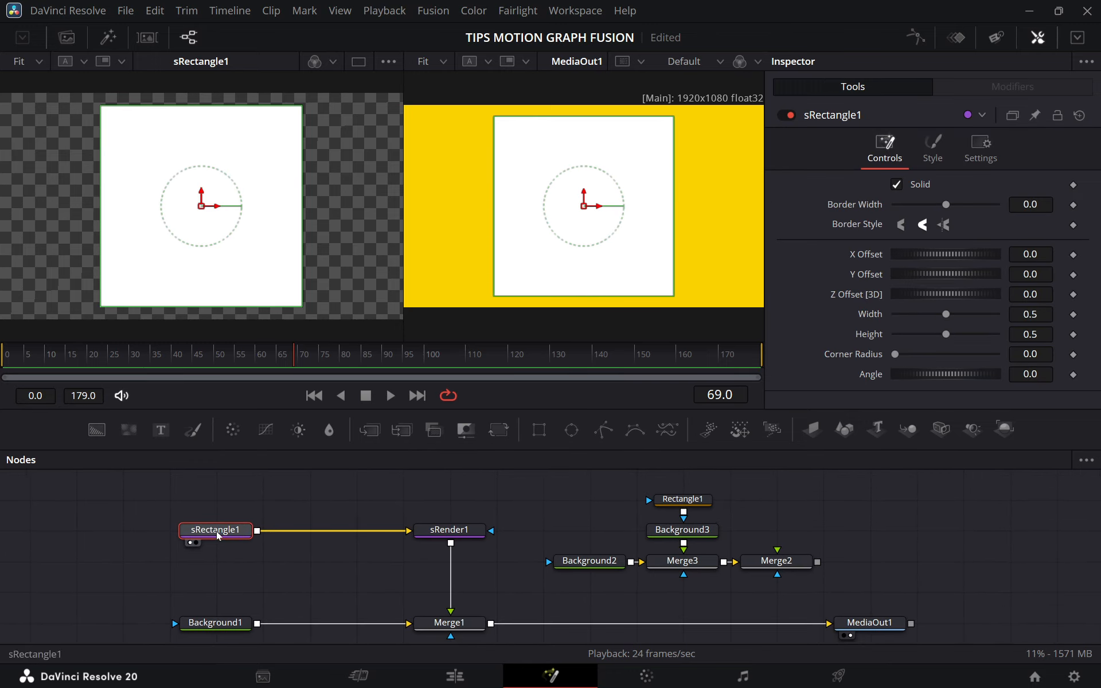
{"action": "left_click", "coordinate": [308, 496]}
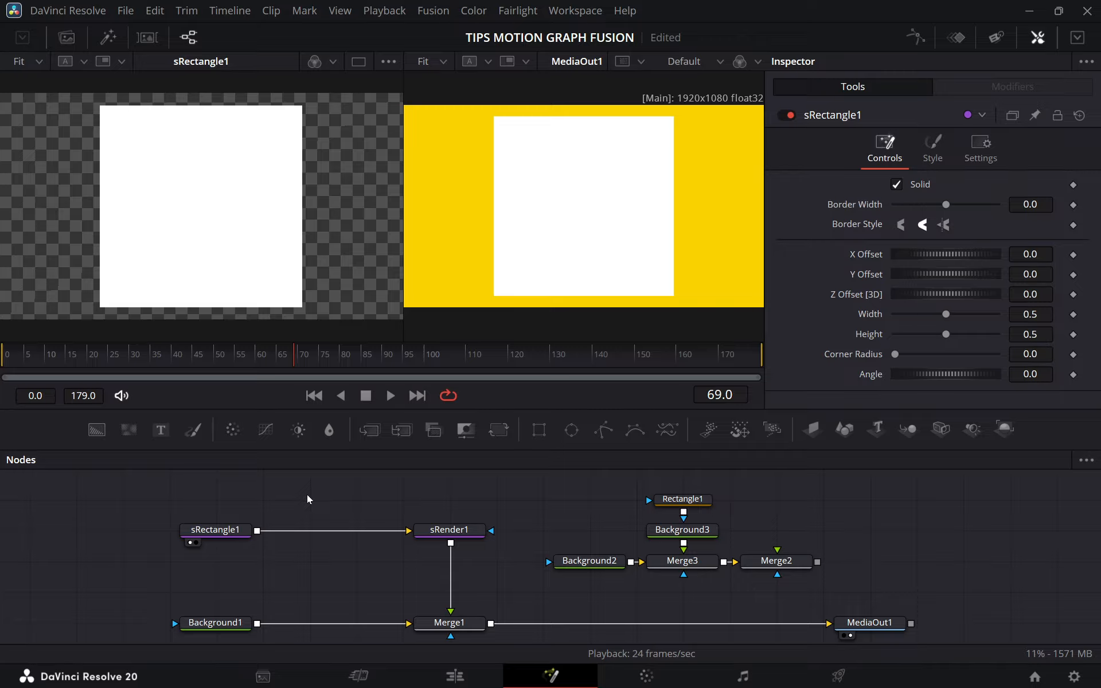
Add an sEllipse node through the tool search.
{"action": "key", "text": "shift+space"}
{"action": "type", "text": "sRender"}
{"action": "key", "text": "BackSpace"}
{"action": "key", "text": "BackSpace"}
{"action": "key", "text": "BackSpace"}
{"action": "key", "text": "BackSpace"}
{"action": "key", "text": "BackSpace"}
{"action": "key", "text": "BackSpace"}
{"action": "key", "text": "BackSpace"}
{"action": "type", "text": "sell"}
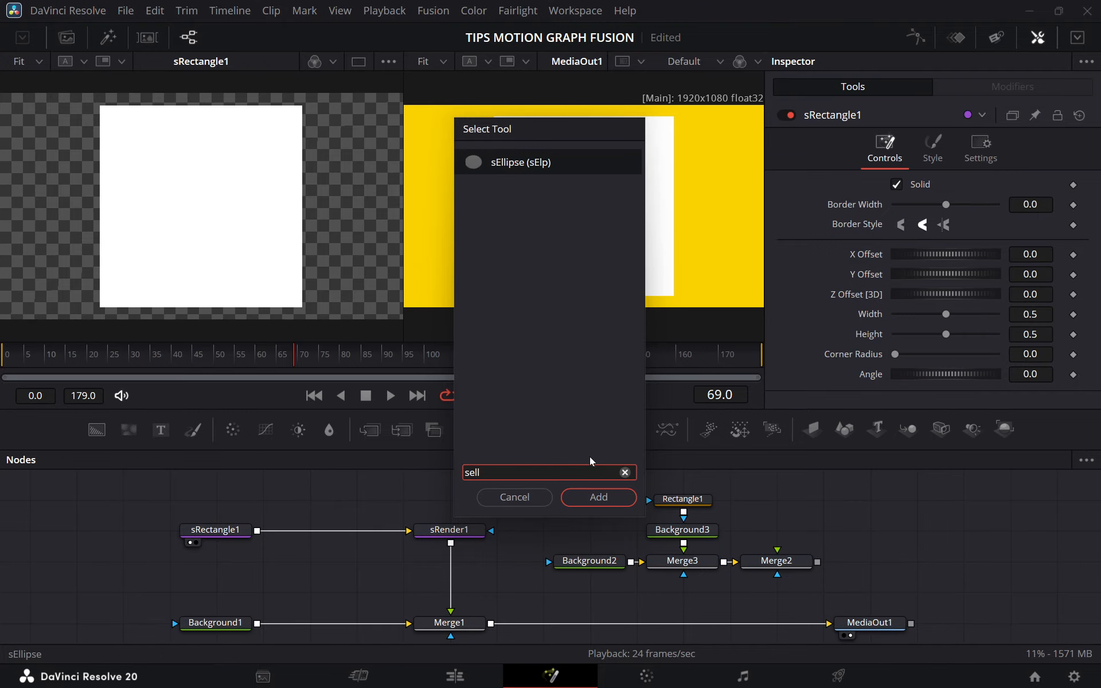
{"action": "left_click", "coordinate": [597, 496]}
Place sEllipse1 above sRectangle1 and merge its output with sRectangle1's output ahead of sRender1.
{"action": "left_click_drag", "start_coordinate": [316, 507], "coordinate": [246, 534]}
{"action": "left_click", "coordinate": [228, 518]}
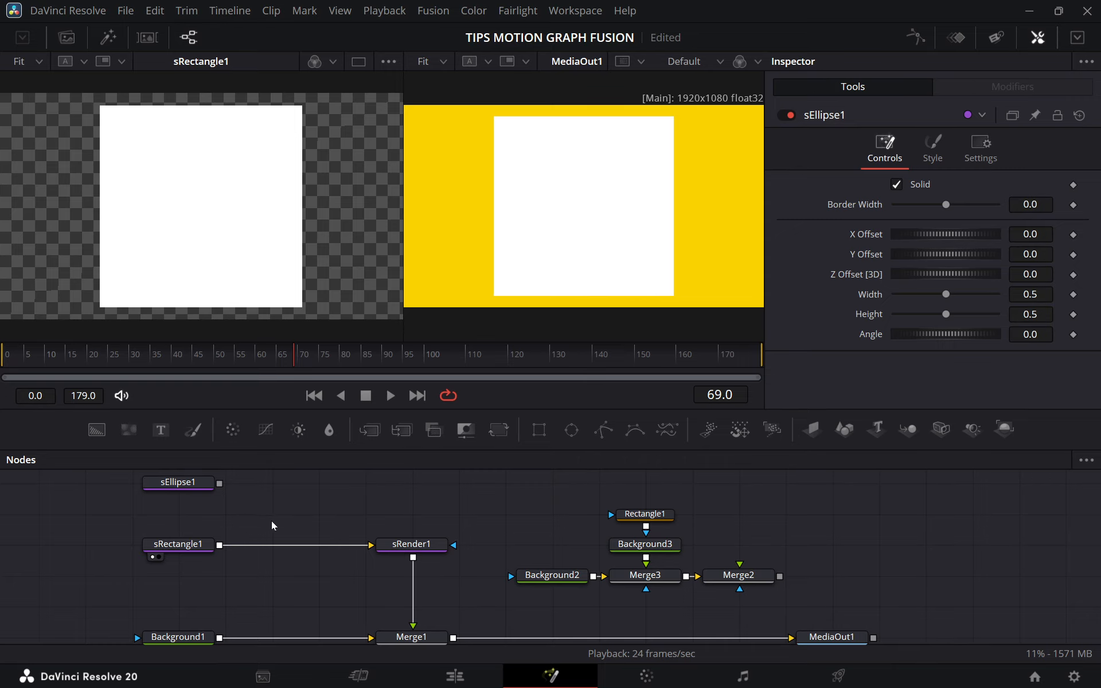
{"action": "left_click_drag", "start_coordinate": [219, 483], "coordinate": [246, 544]}
Shift sEllipse1 horizontally to an X Offset of about 0.17 and show sRender1 in the first viewer.
{"action": "left_click", "coordinate": [193, 489]}
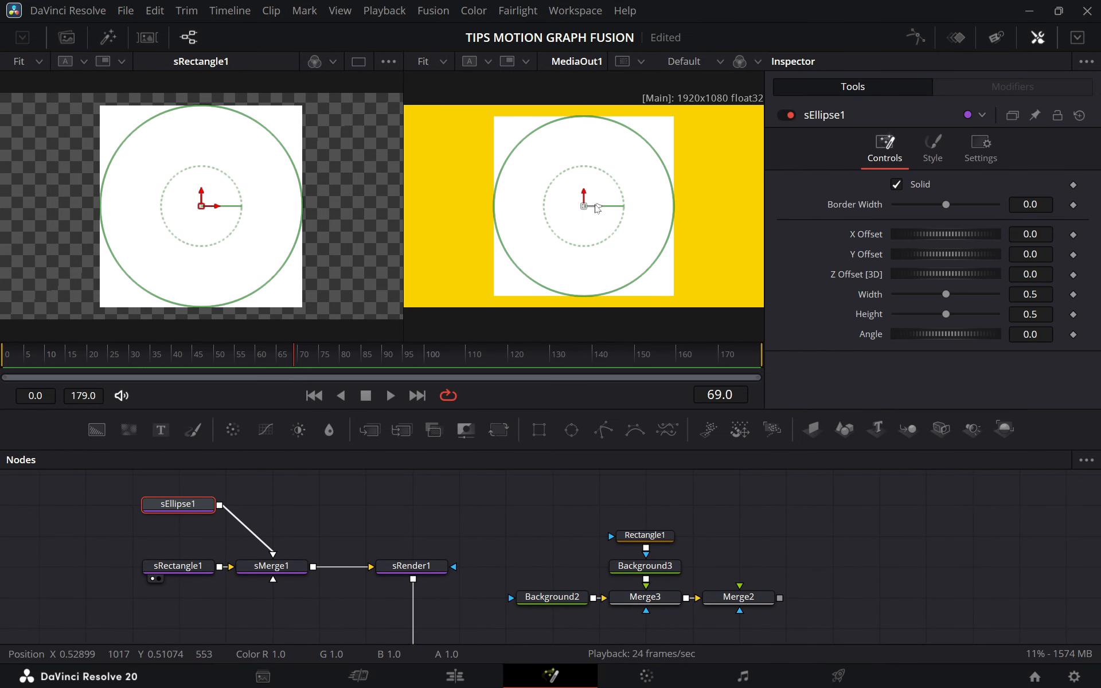
{"action": "left_click_drag", "start_coordinate": [595, 206], "coordinate": [656, 205]}
{"action": "left_click", "coordinate": [410, 502]}
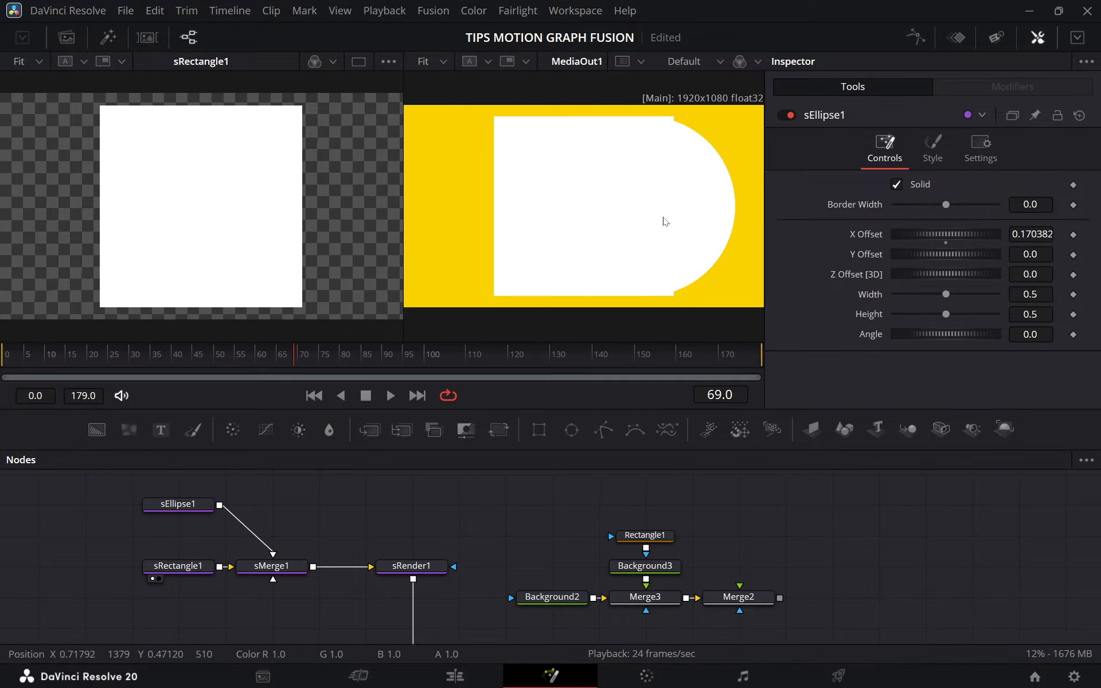
{"action": "left_click_drag", "start_coordinate": [434, 567], "coordinate": [273, 248]}
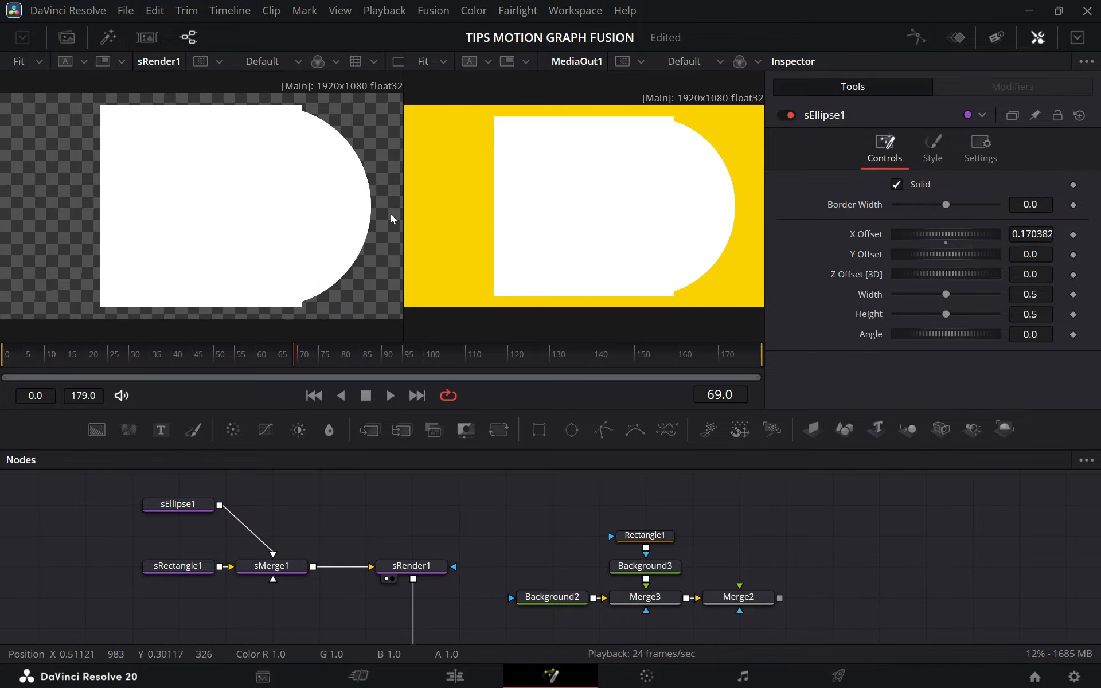
Examine the shape chain from sEllipse1 and sRectangle1 through sMerge1 to sRender1, including sMerge1's controls.
{"action": "left_click", "coordinate": [192, 507]}
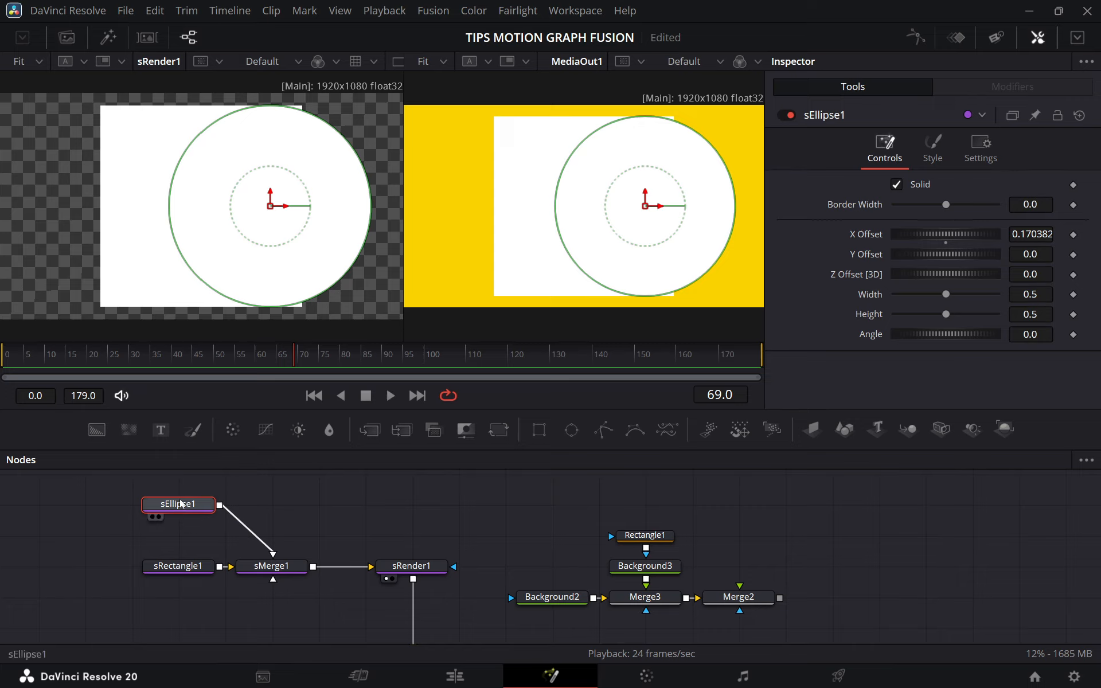
{"action": "left_click", "coordinate": [339, 538]}
{"action": "left_click_drag", "start_coordinate": [139, 489], "coordinate": [447, 526]}
{"action": "left_click_drag", "start_coordinate": [410, 533], "coordinate": [415, 573]}
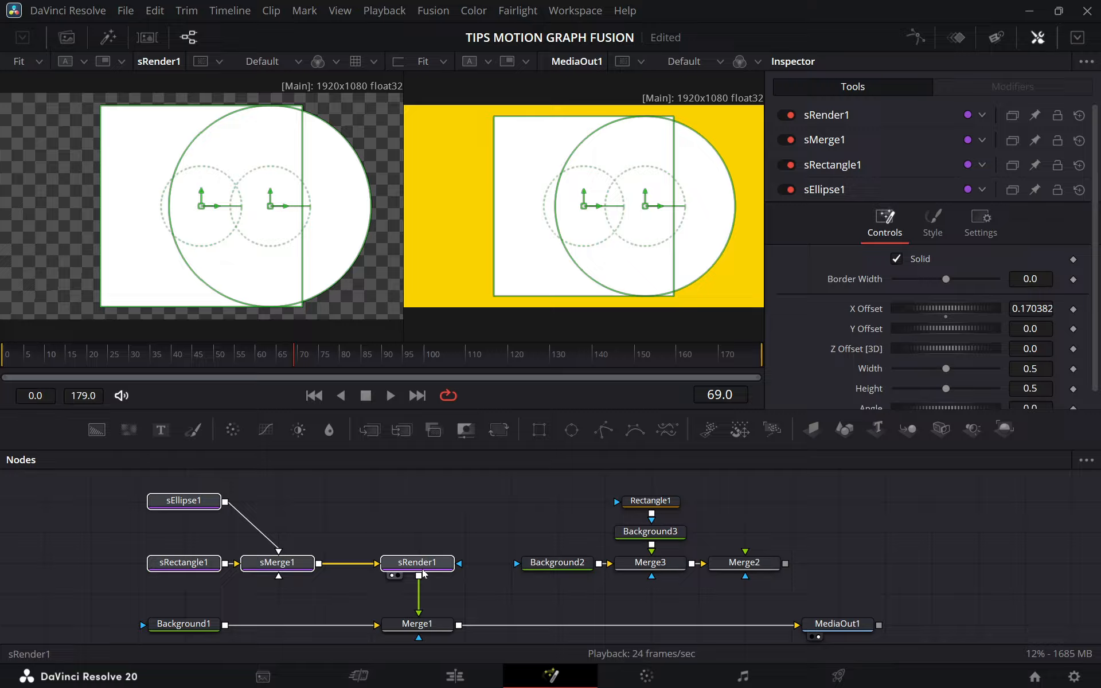
{"action": "left_click", "coordinate": [409, 528]}
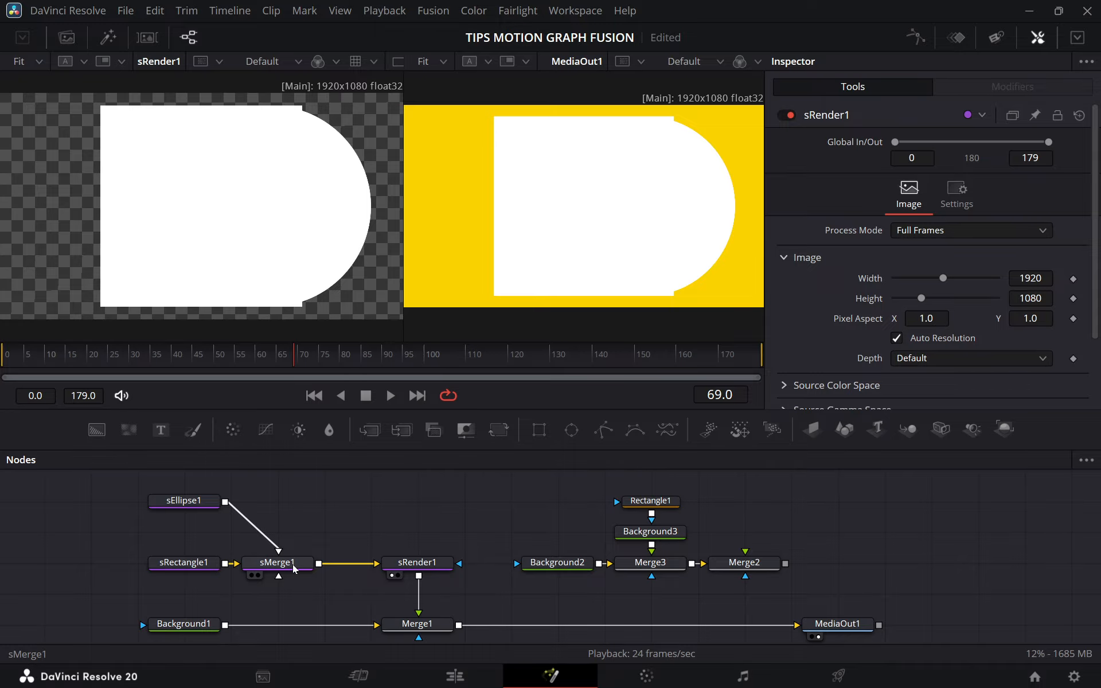
{"action": "left_click", "coordinate": [292, 569]}
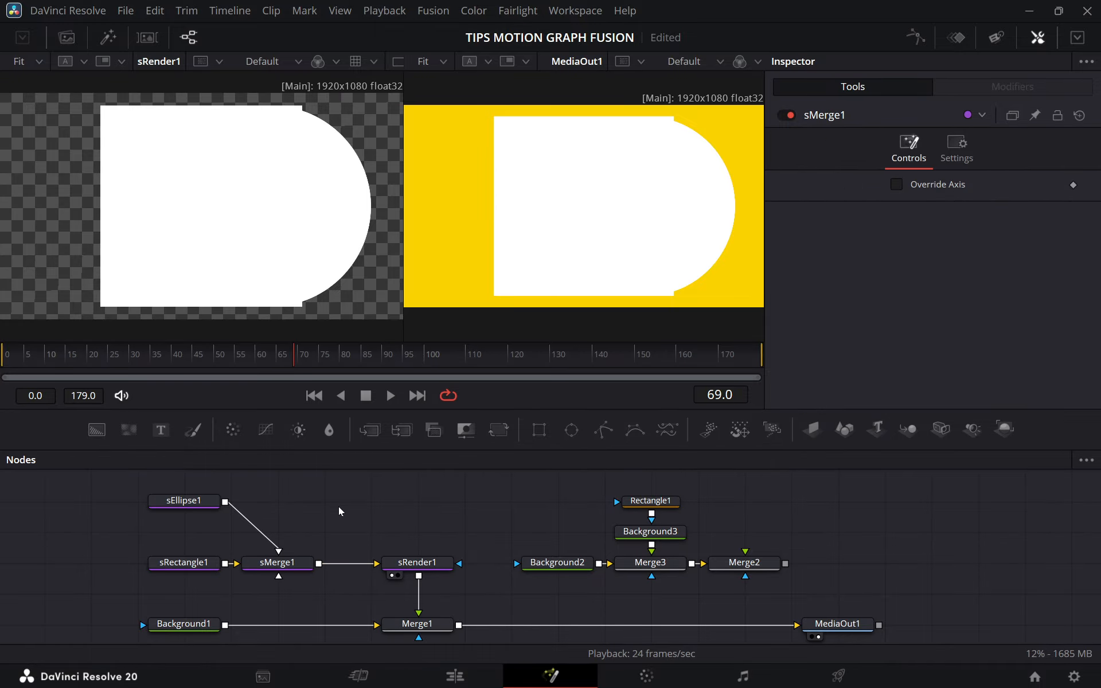
Add an sBoolean node through the tool search beside sEllipse1.
{"action": "key", "text": "shift+space"}
{"action": "type", "text": "sboo"}
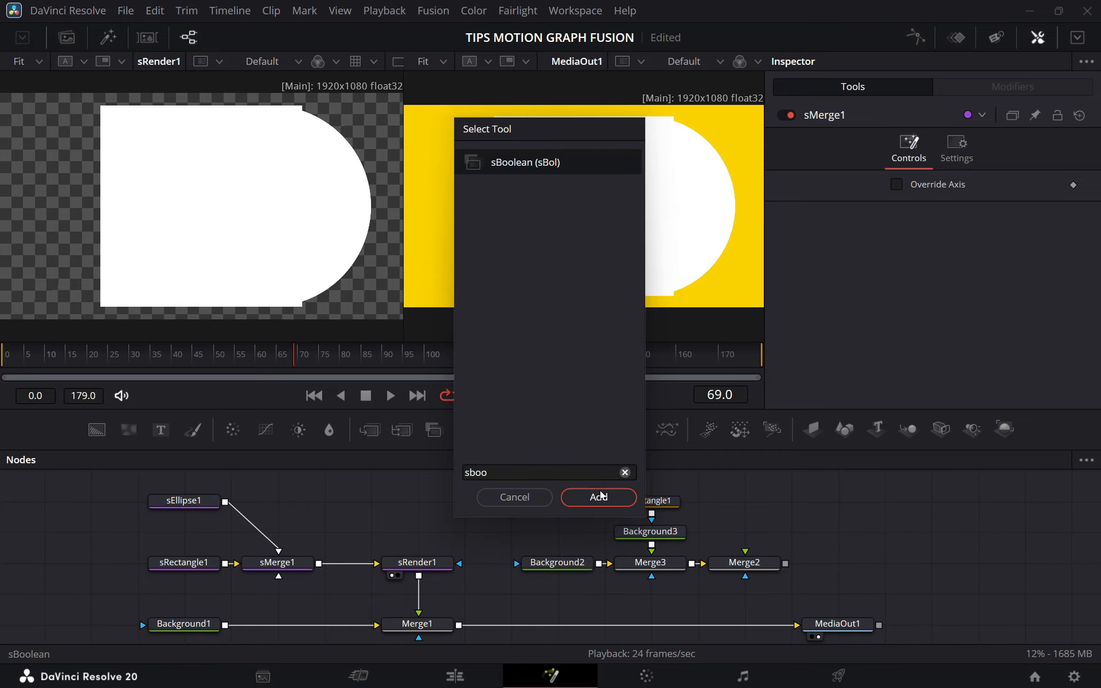
{"action": "left_click", "coordinate": [600, 491]}
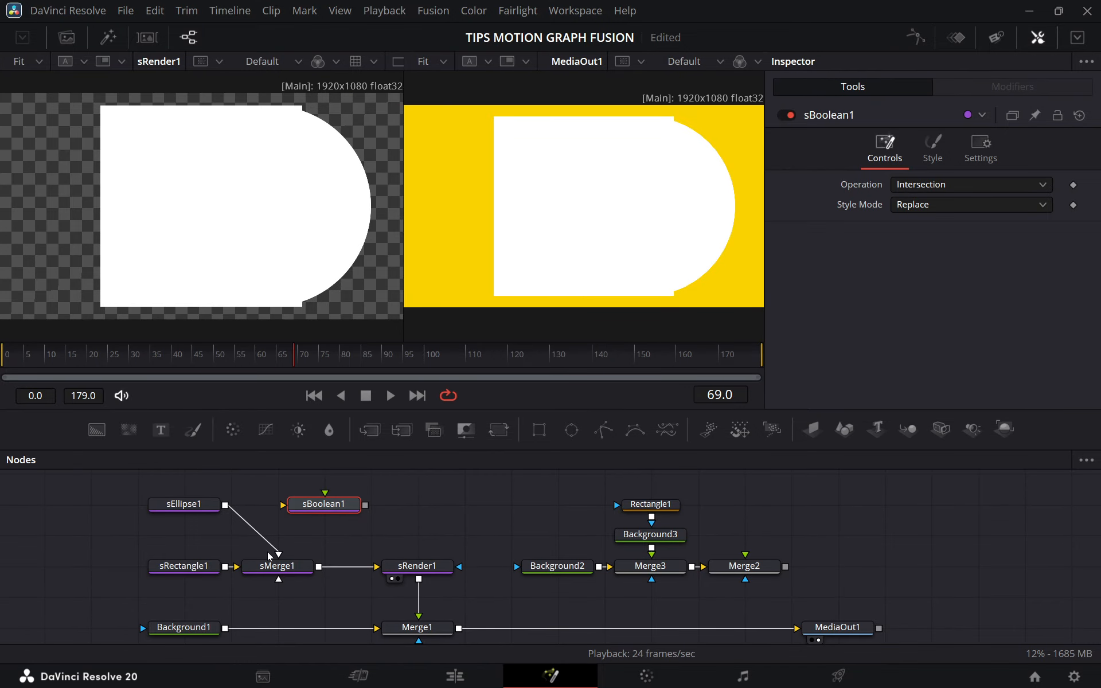
Delete sMerge1 and insert sBoolean1 into the connection between sRectangle1 and sRender1.
{"action": "left_click", "coordinate": [286, 571]}
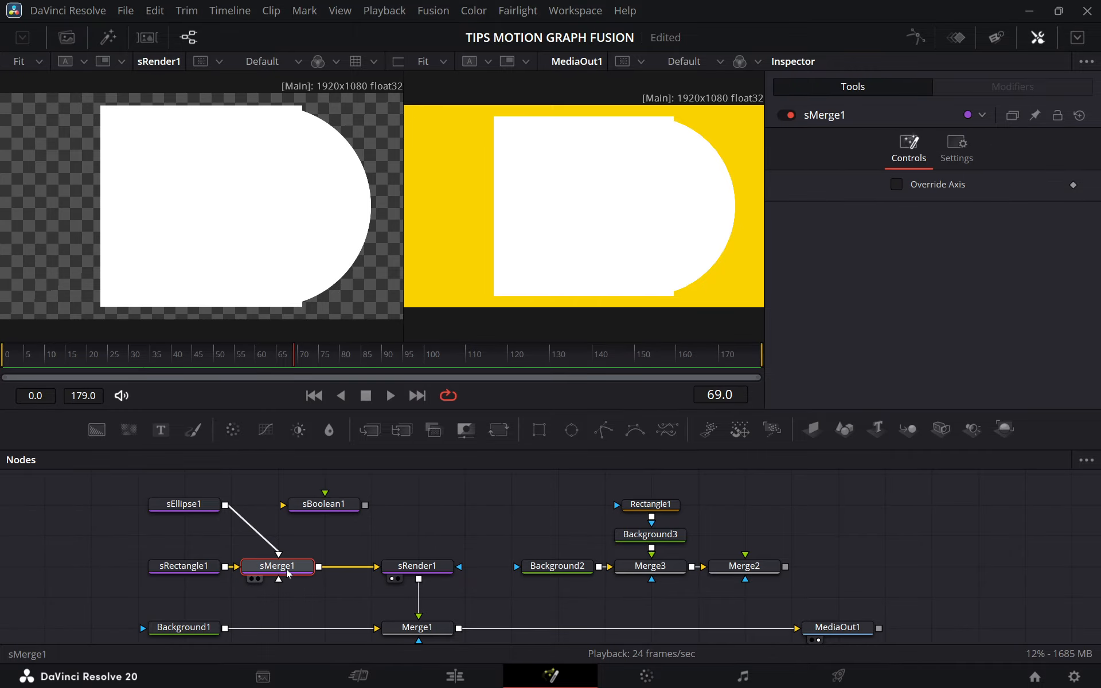
{"action": "key", "text": "Delete"}
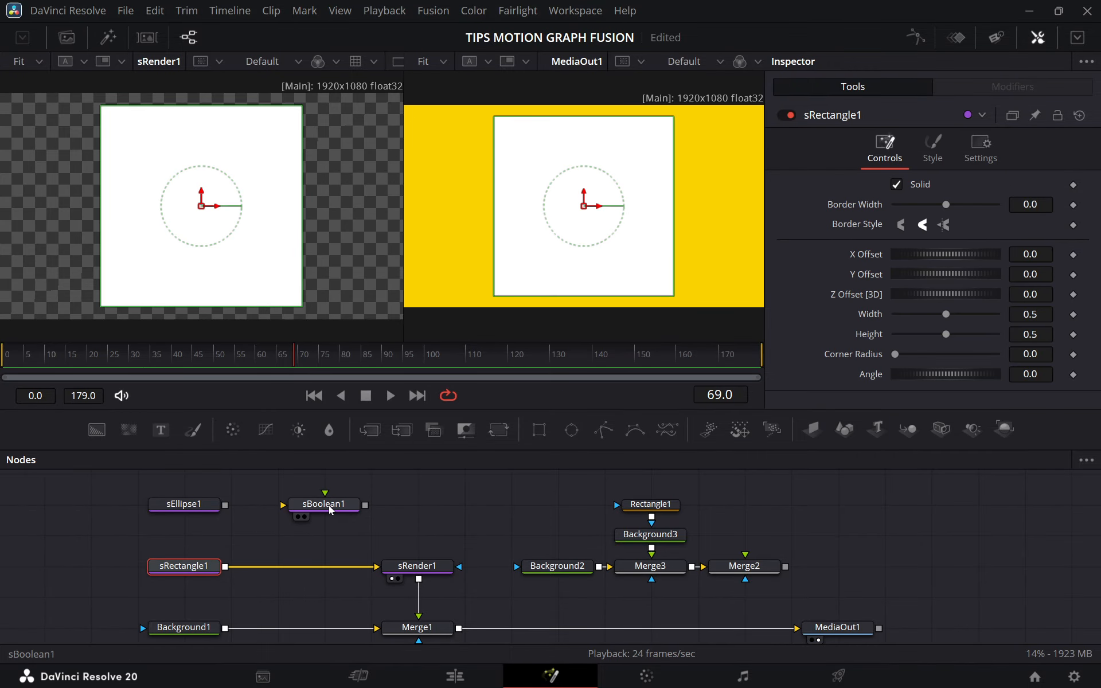
{"action": "left_click_drag", "start_coordinate": [313, 499], "coordinate": [301, 570]}
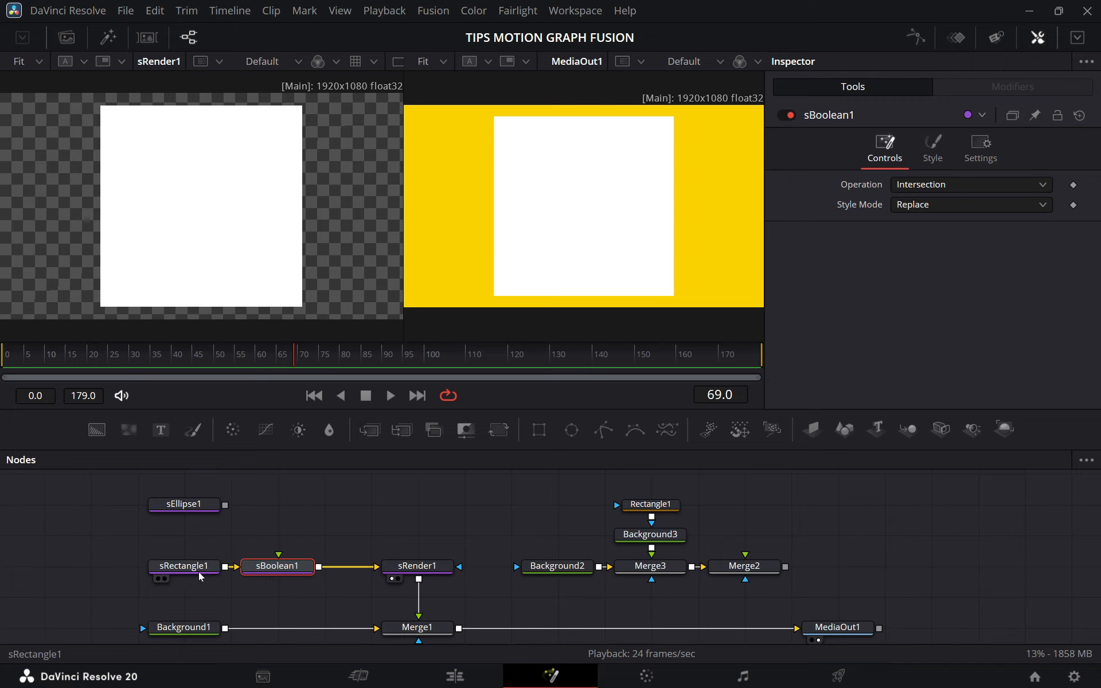
Move sRectangle1 farther from sBoolean1 and connect sEllipse1's output to sBoolean1's second input.
{"action": "left_click_drag", "start_coordinate": [198, 570], "coordinate": [237, 569]}
{"action": "left_click", "coordinate": [229, 584]}
{"action": "left_click", "coordinate": [226, 567]}
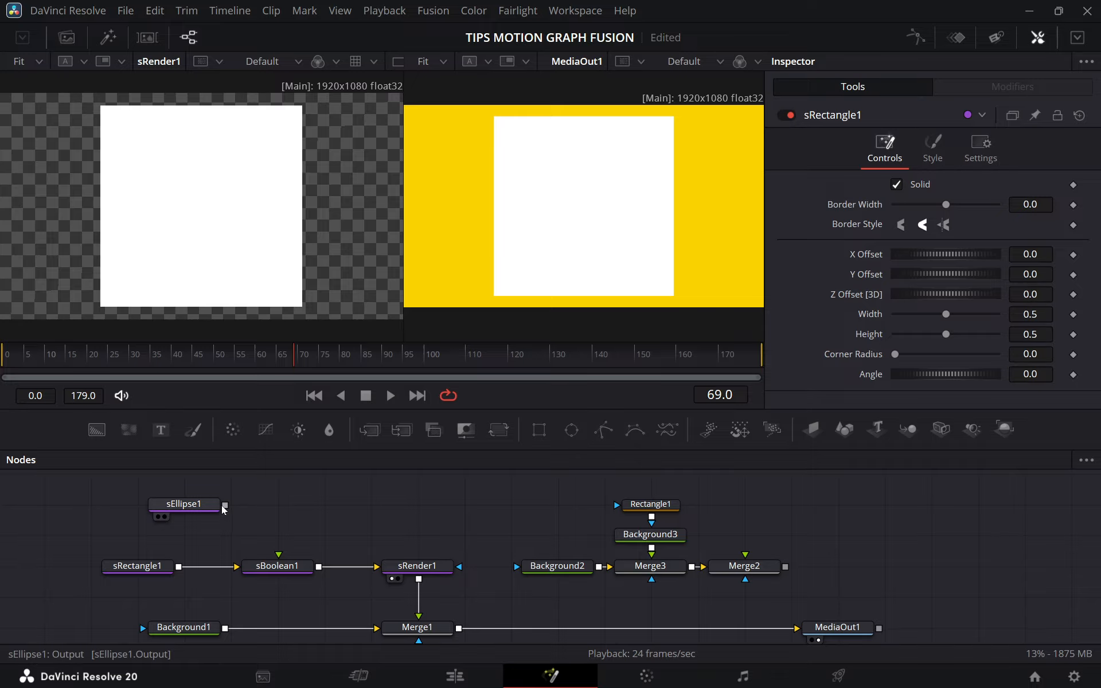
{"action": "left_click_drag", "start_coordinate": [225, 505], "coordinate": [279, 555]}
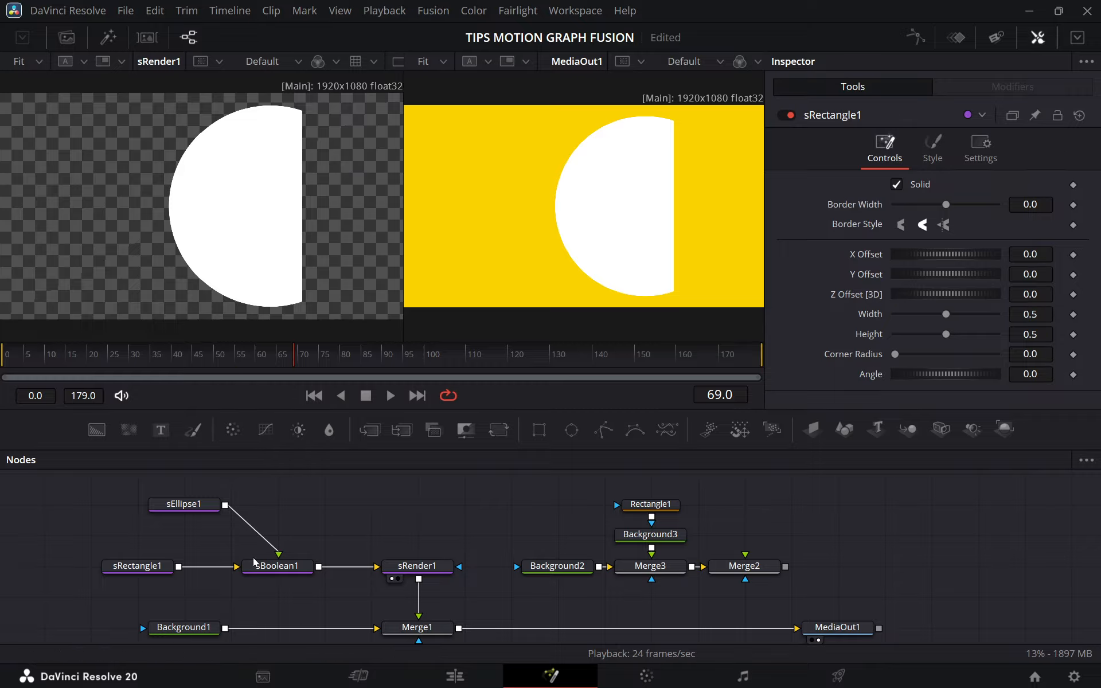
Set sBoolean1's Operation to Subtract so sEllipse1 cuts into sRectangle1.
{"action": "left_click", "coordinate": [276, 568]}
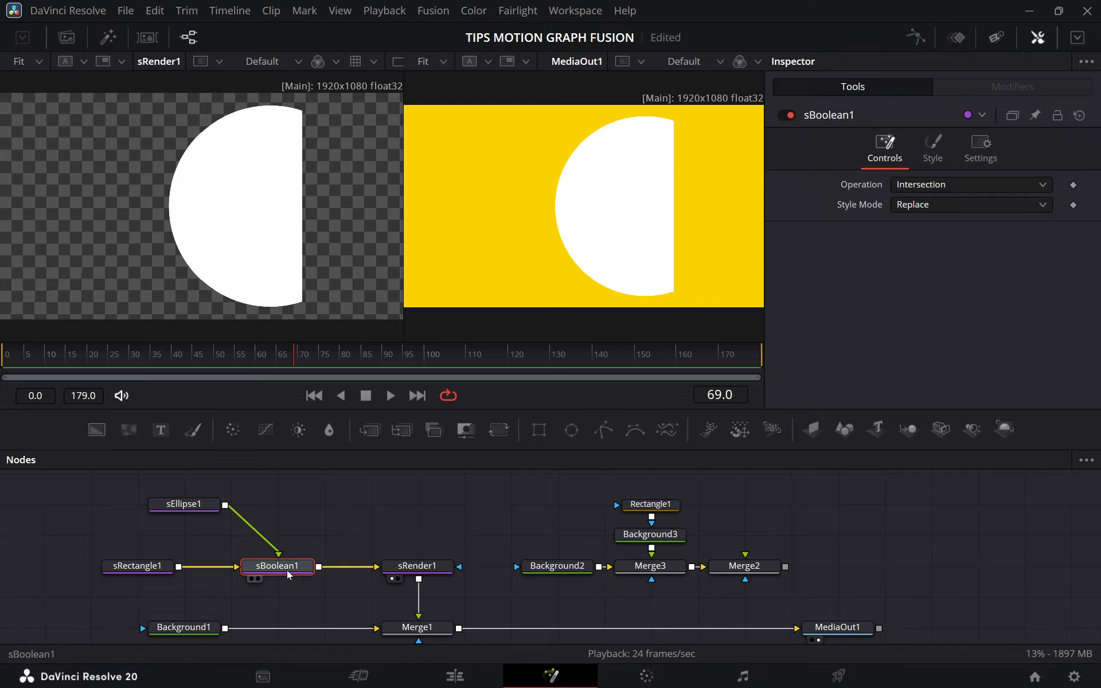
{"action": "left_click", "coordinate": [930, 186]}
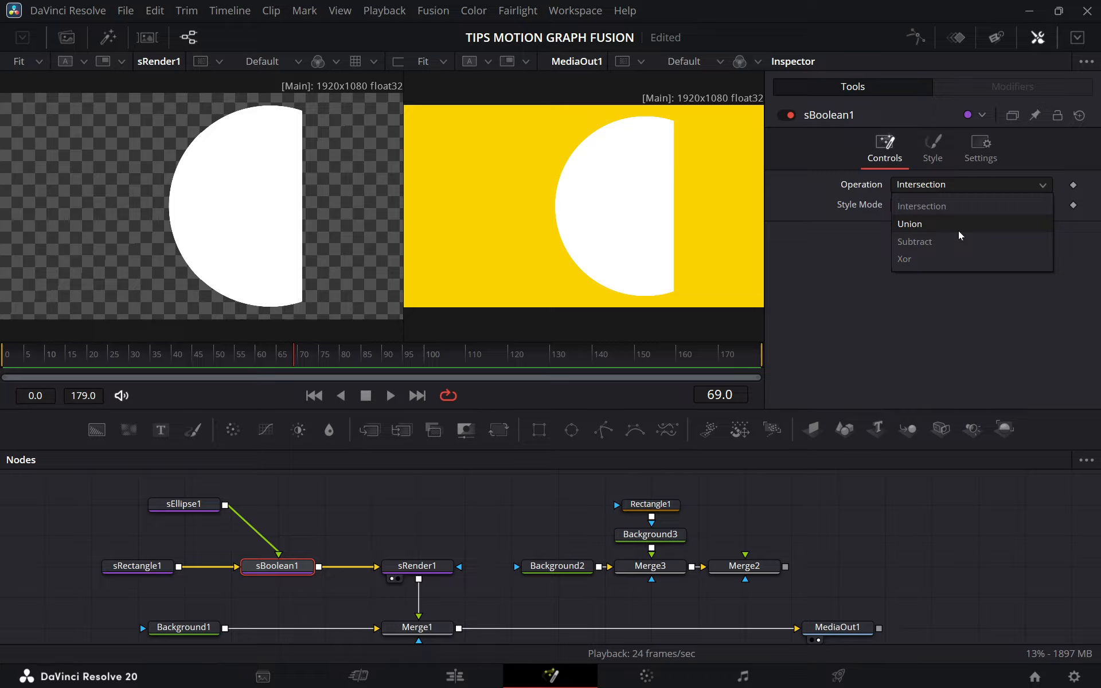
{"action": "left_click", "coordinate": [912, 242]}
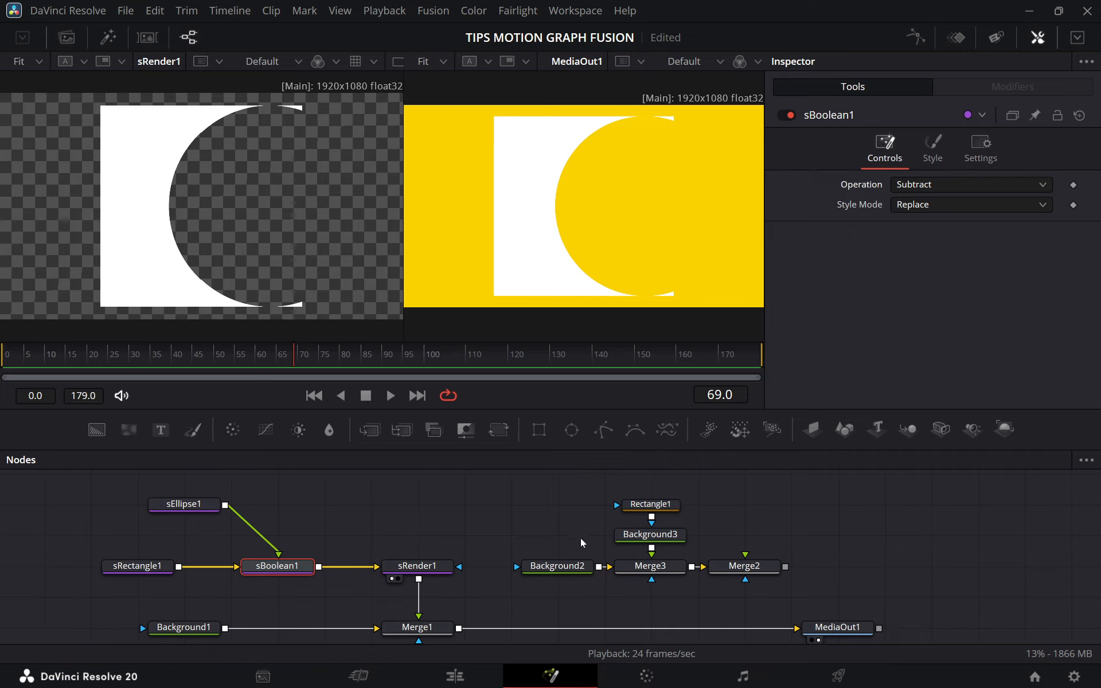
Line up sEllipse1 directly above sRectangle1 in the node graph.
{"action": "left_click_drag", "start_coordinate": [538, 490], "coordinate": [714, 568]}
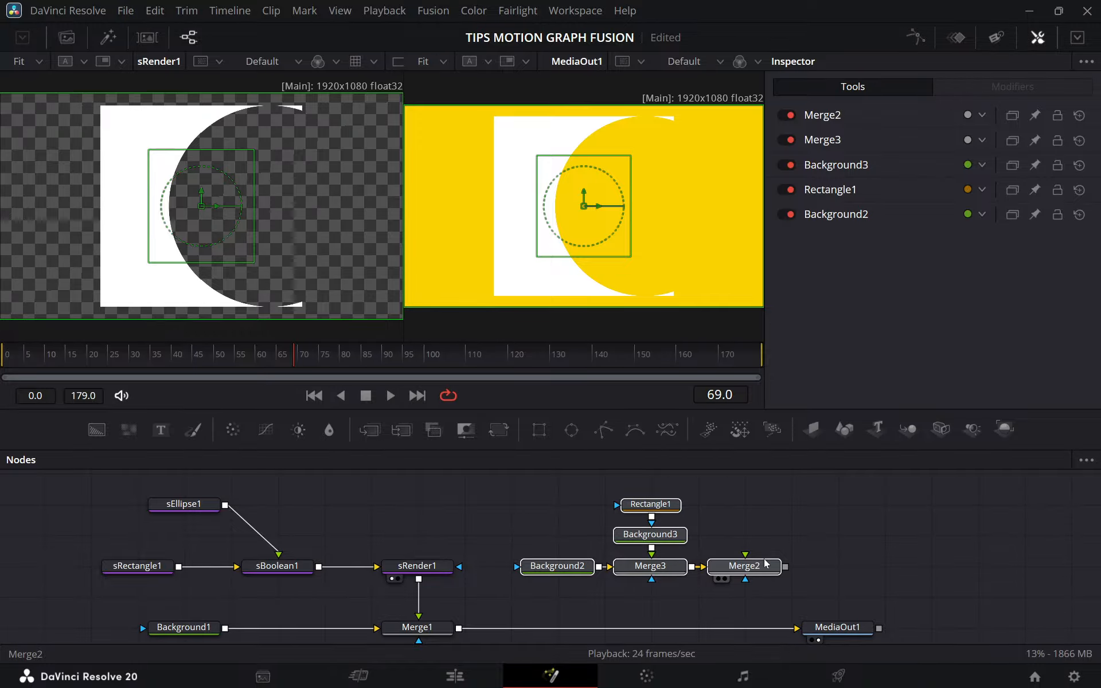
{"action": "left_click", "coordinate": [765, 564]}
{"action": "left_click", "coordinate": [608, 533]}
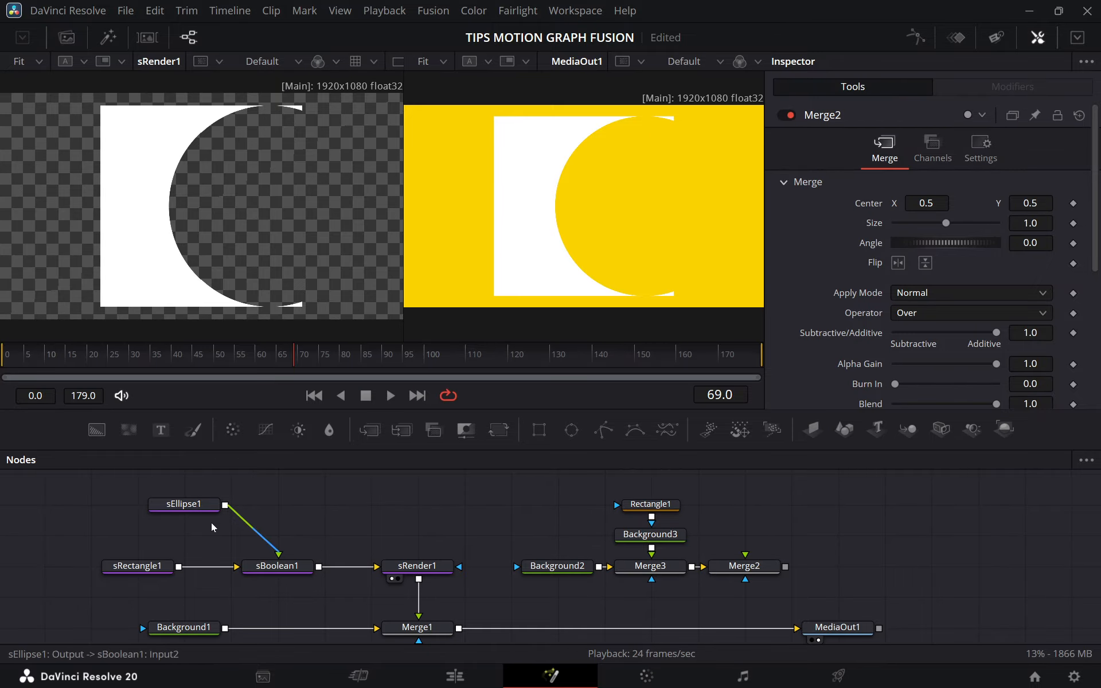
{"action": "left_click_drag", "start_coordinate": [206, 507], "coordinate": [160, 507]}
Compare the sEllipse1, sRectangle1, sBoolean1 and sRender1 chain with the masked Background2, Background3 and Rectangle1 chain.
{"action": "left_click_drag", "start_coordinate": [74, 486], "coordinate": [483, 597]}
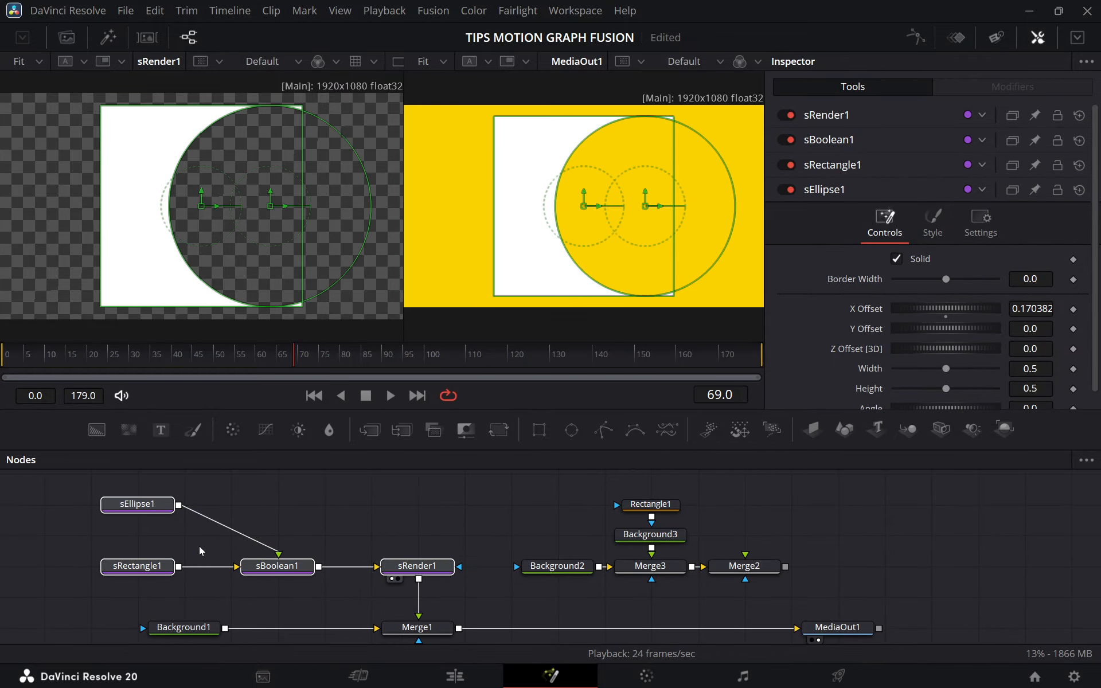
{"action": "left_click", "coordinate": [447, 541]}
{"action": "left_click_drag", "start_coordinate": [68, 484], "coordinate": [435, 601]}
{"action": "left_click", "coordinate": [466, 598]}
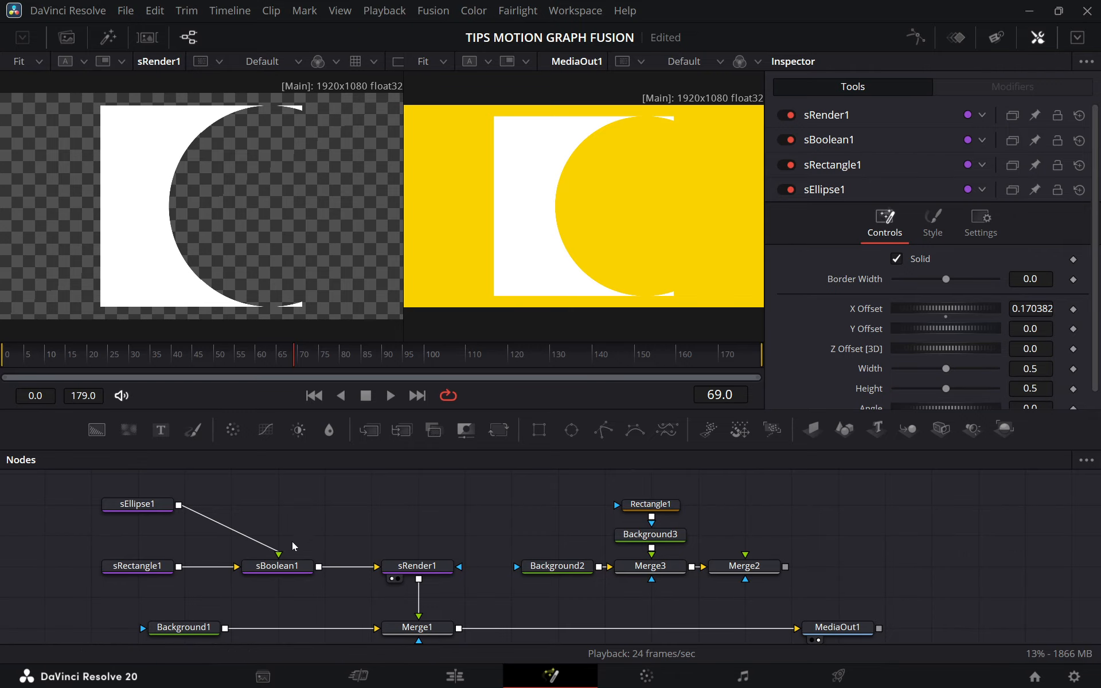
{"action": "left_click", "coordinate": [255, 561]}
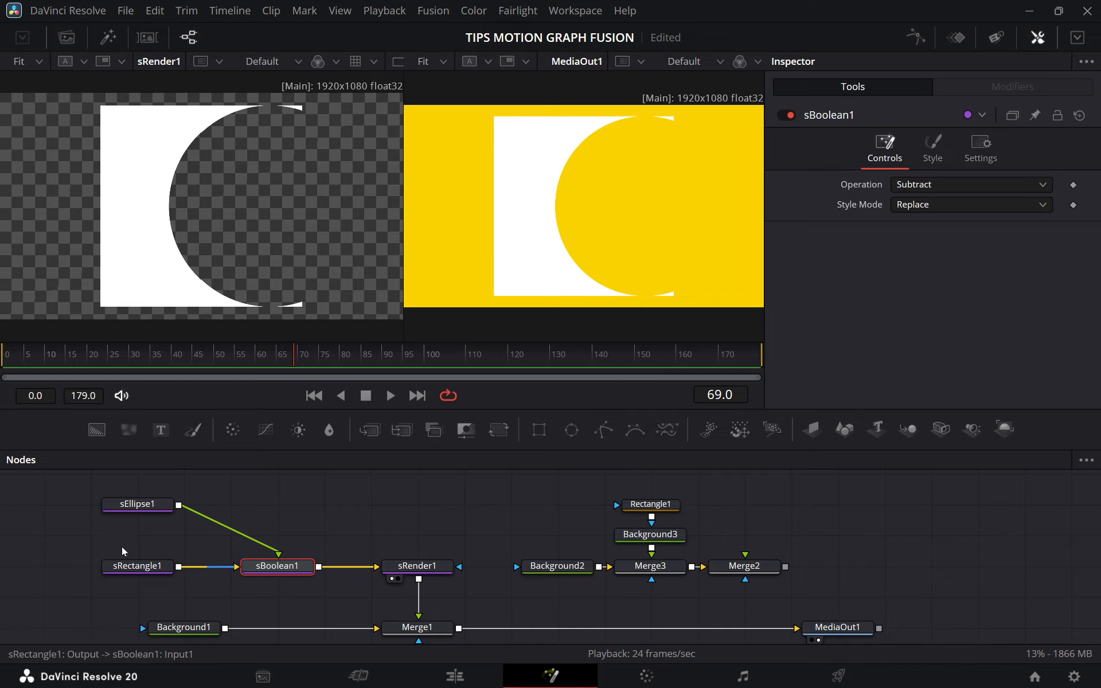
{"action": "left_click_drag", "start_coordinate": [51, 482], "coordinate": [466, 591]}
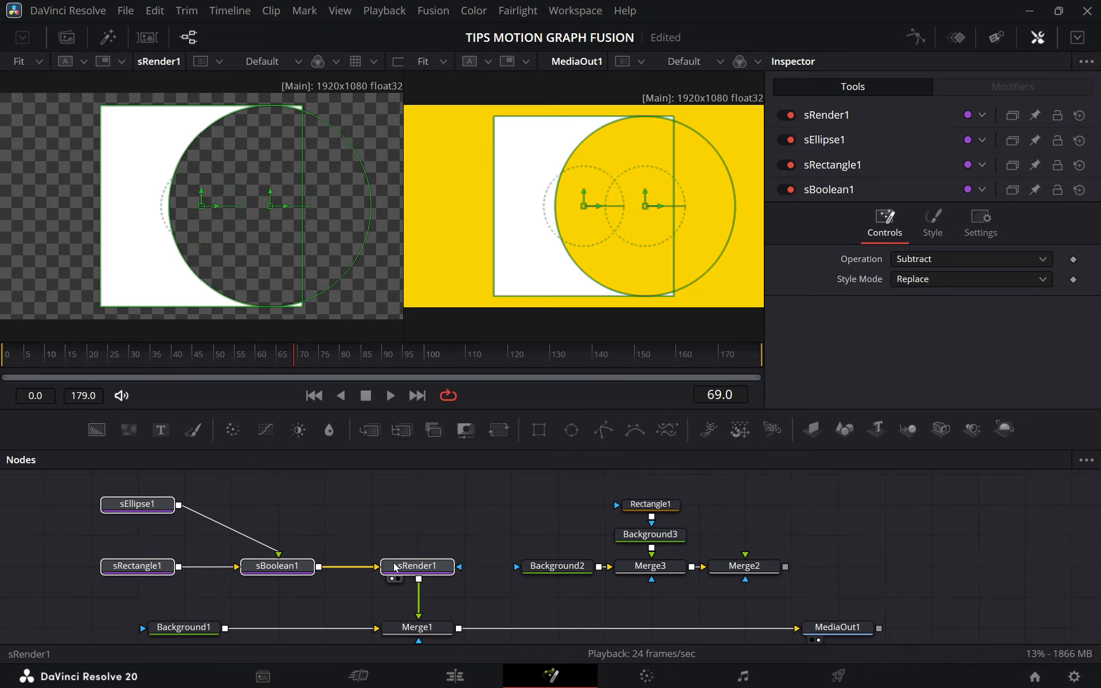
{"action": "left_click_drag", "start_coordinate": [542, 486], "coordinate": [756, 591]}
{"action": "left_click", "coordinate": [874, 532]}
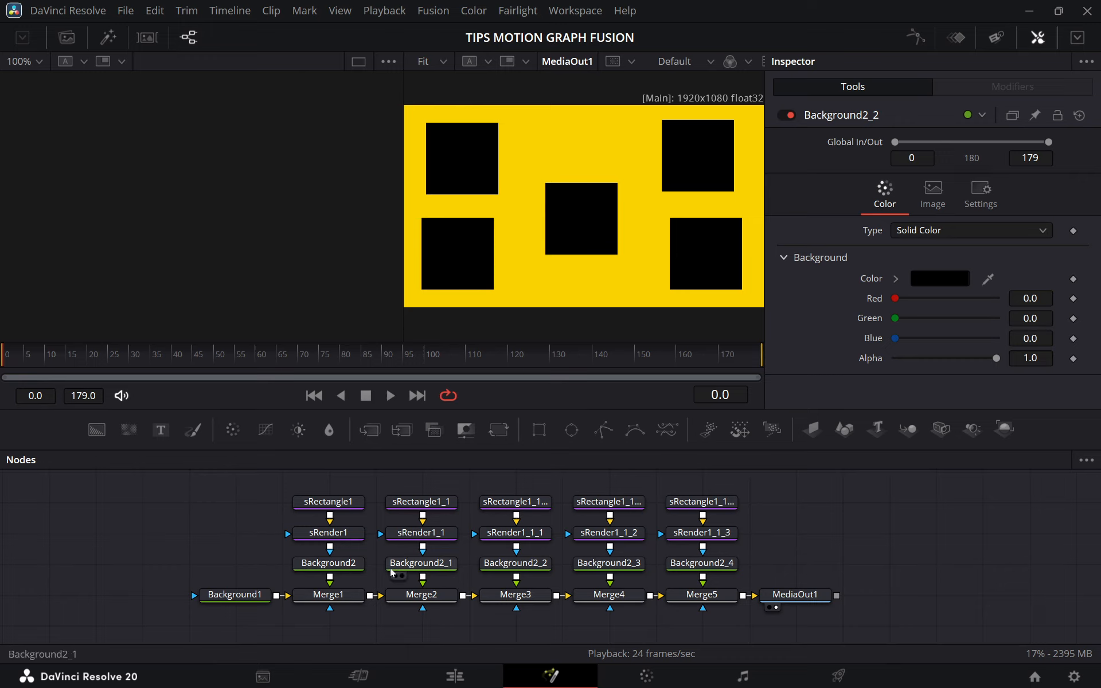
Set Background2's Red value to 1.0 to recolor its square.
{"action": "left_click", "coordinate": [339, 568]}
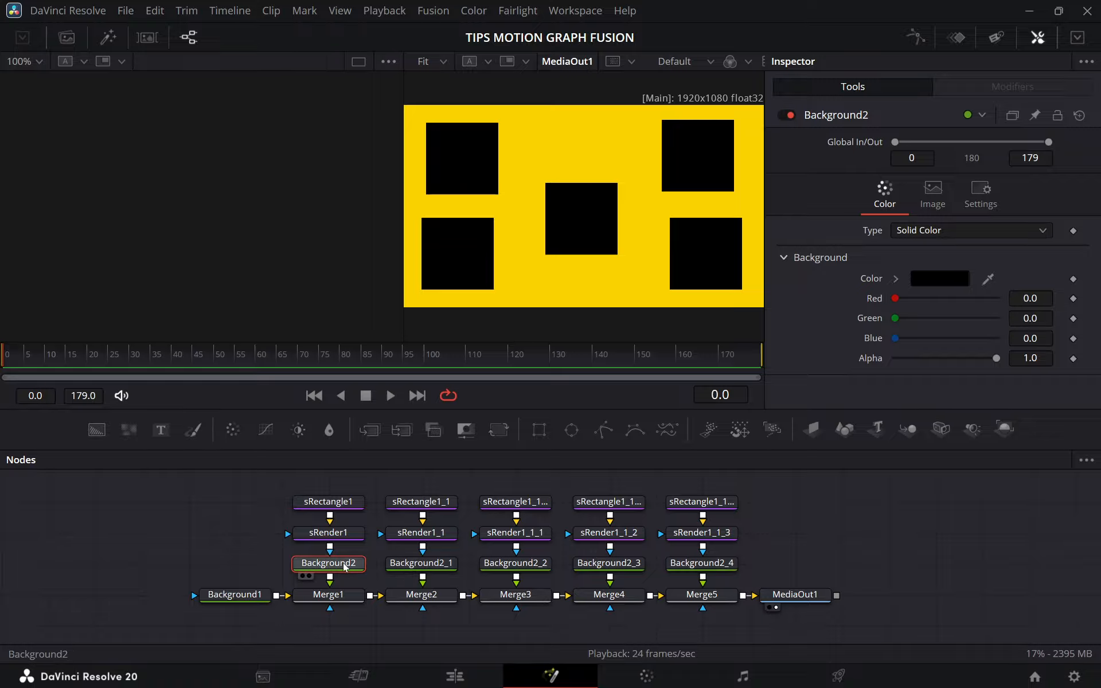
{"action": "left_click_drag", "start_coordinate": [895, 298], "coordinate": [1003, 299]}
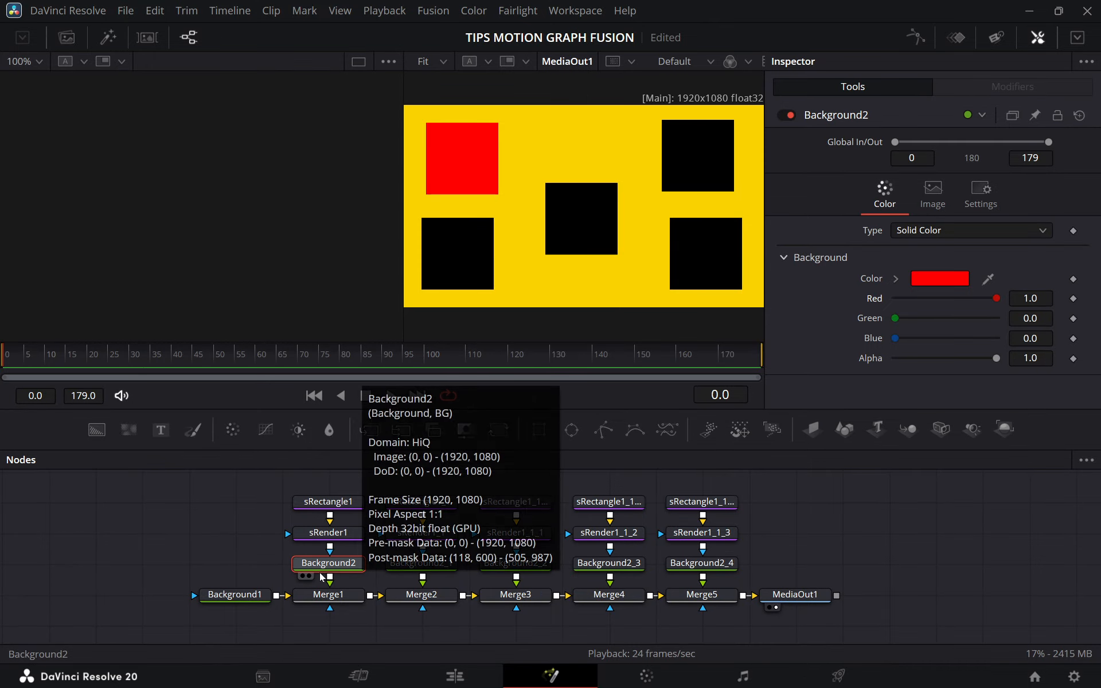
Delete Background2_1 through Background2_4 from the node graph and copy Background2.
{"action": "left_click_drag", "start_coordinate": [768, 552], "coordinate": [383, 584]}
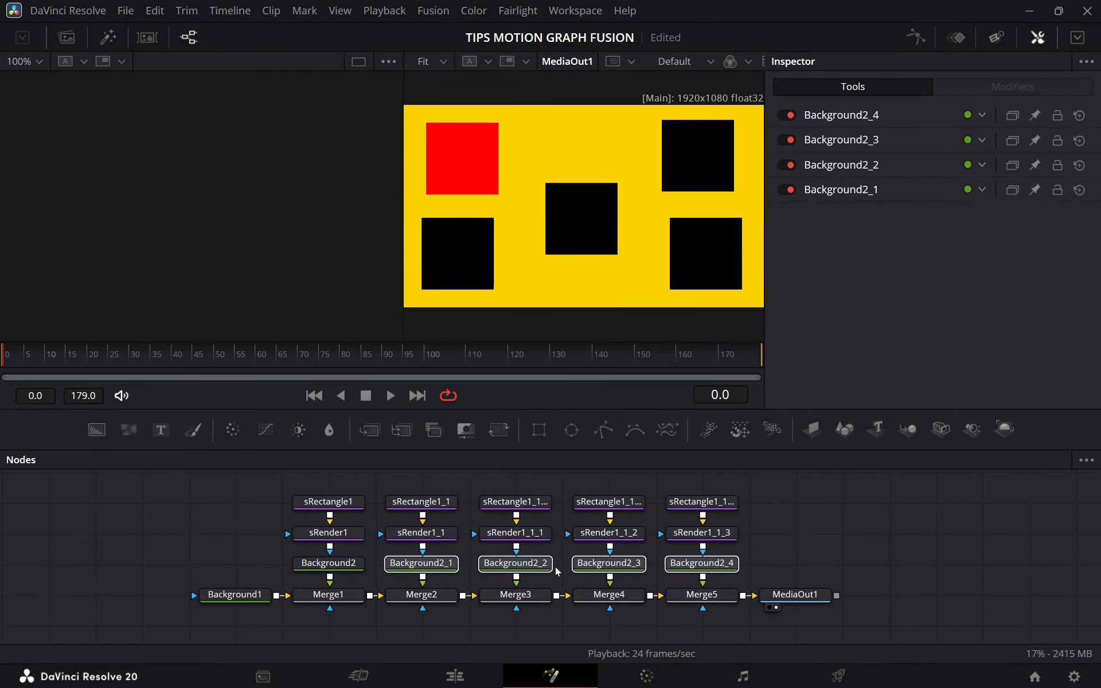
{"action": "key", "text": "Delete"}
{"action": "left_click", "coordinate": [324, 568]}
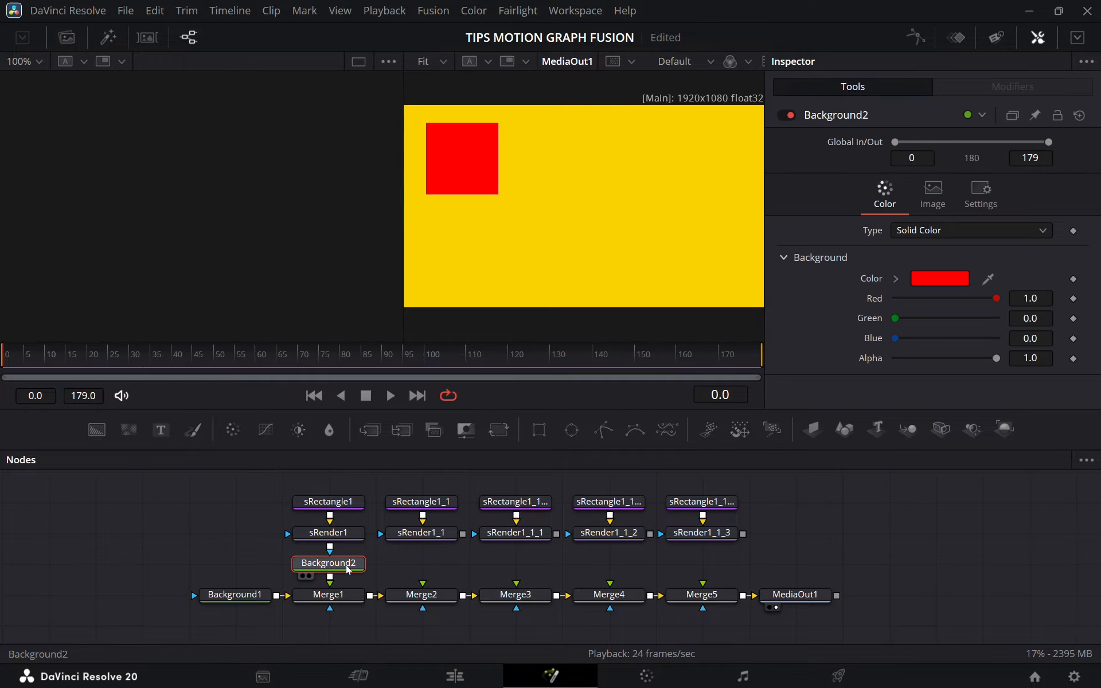
{"action": "key", "text": "ctrl+c"}
{"action": "left_click", "coordinate": [425, 565]}
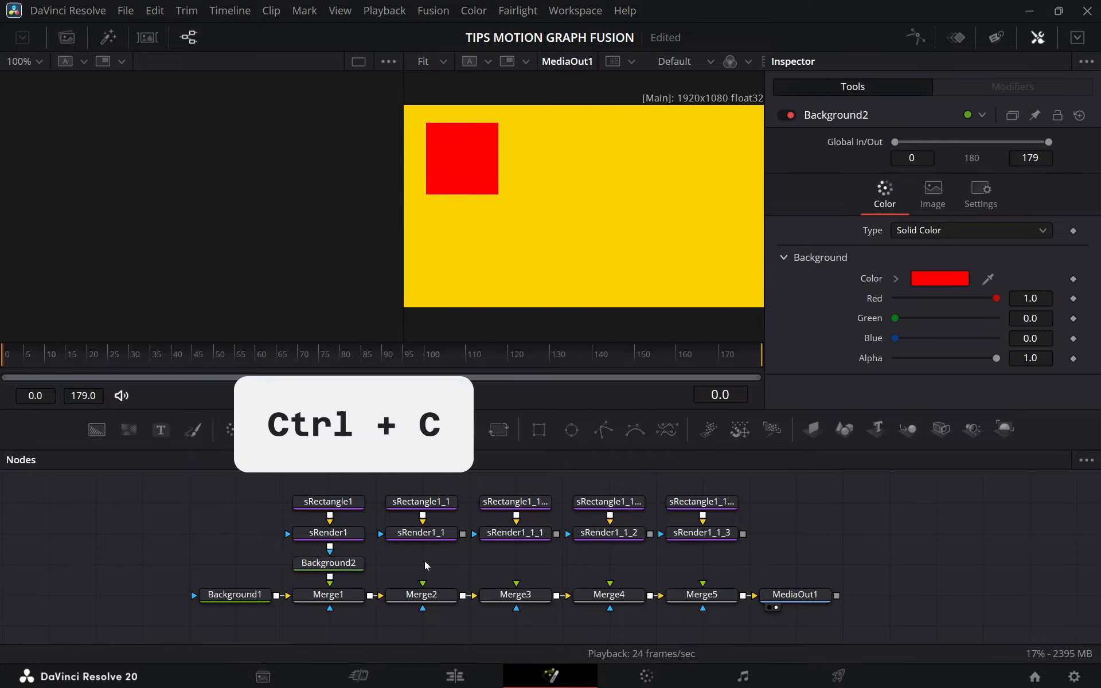
{"action": "key", "text": "ctrl+shift+v"}
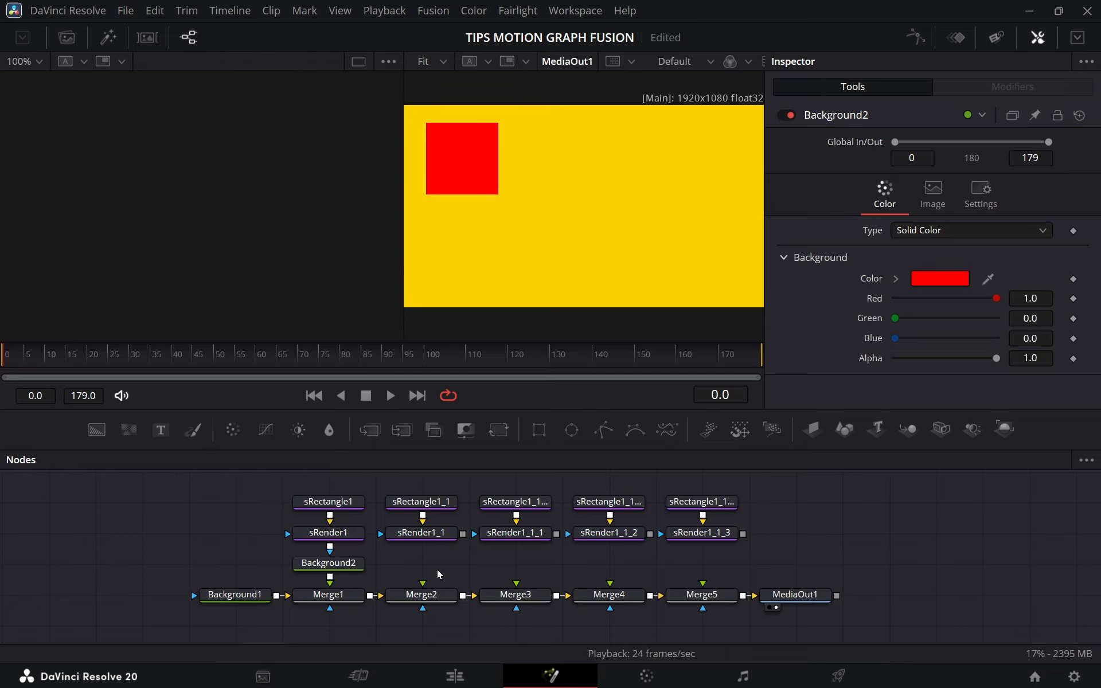
{"action": "left_click_drag", "start_coordinate": [395, 569], "coordinate": [443, 569]}
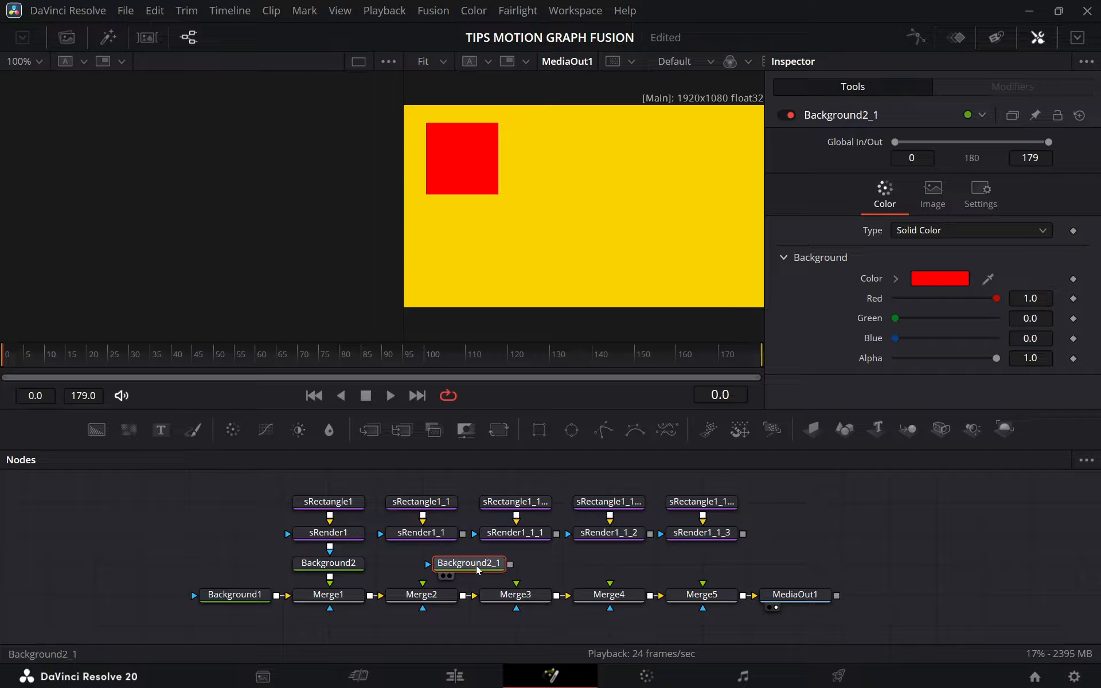
{"action": "key", "text": "Delete"}
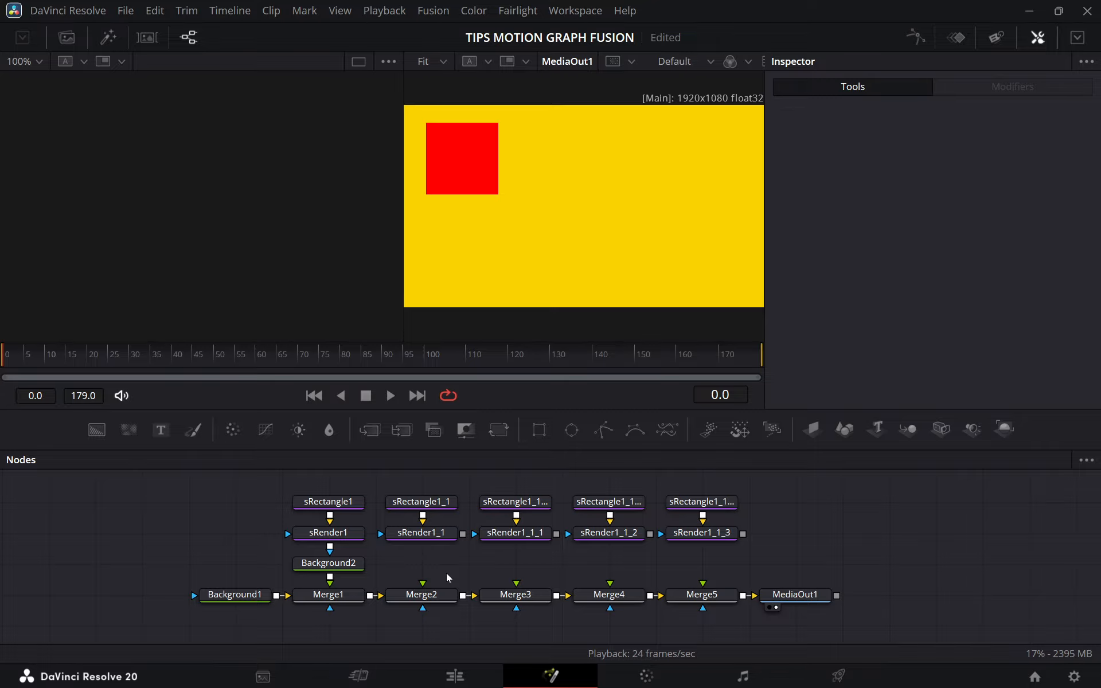
Paste Background2 as a linked instance and place it between sRender1_1 and Merge2.
{"action": "key", "text": "ctrl+shift+v"}
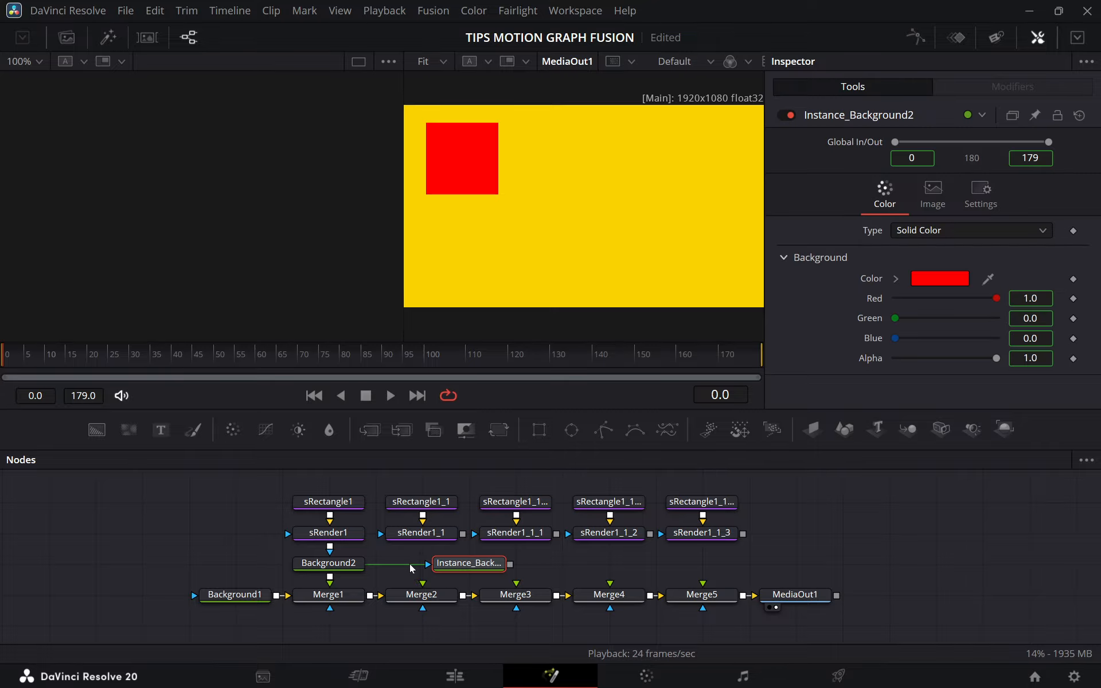
{"action": "left_click_drag", "start_coordinate": [456, 564], "coordinate": [409, 568]}
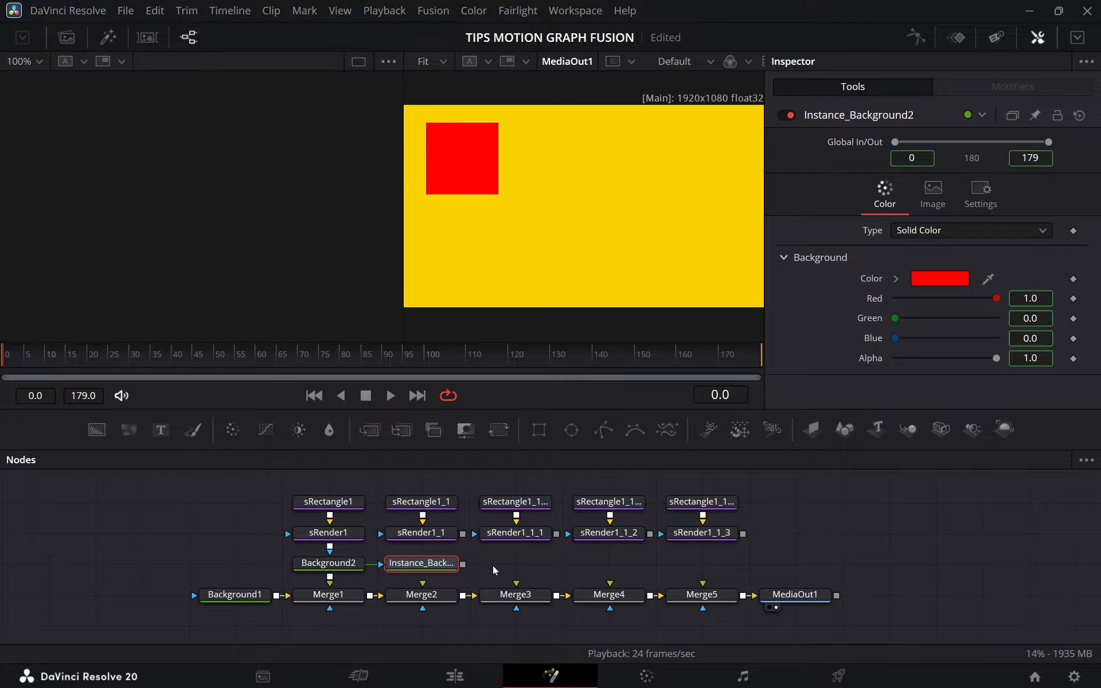
{"action": "left_click", "coordinate": [355, 570]}
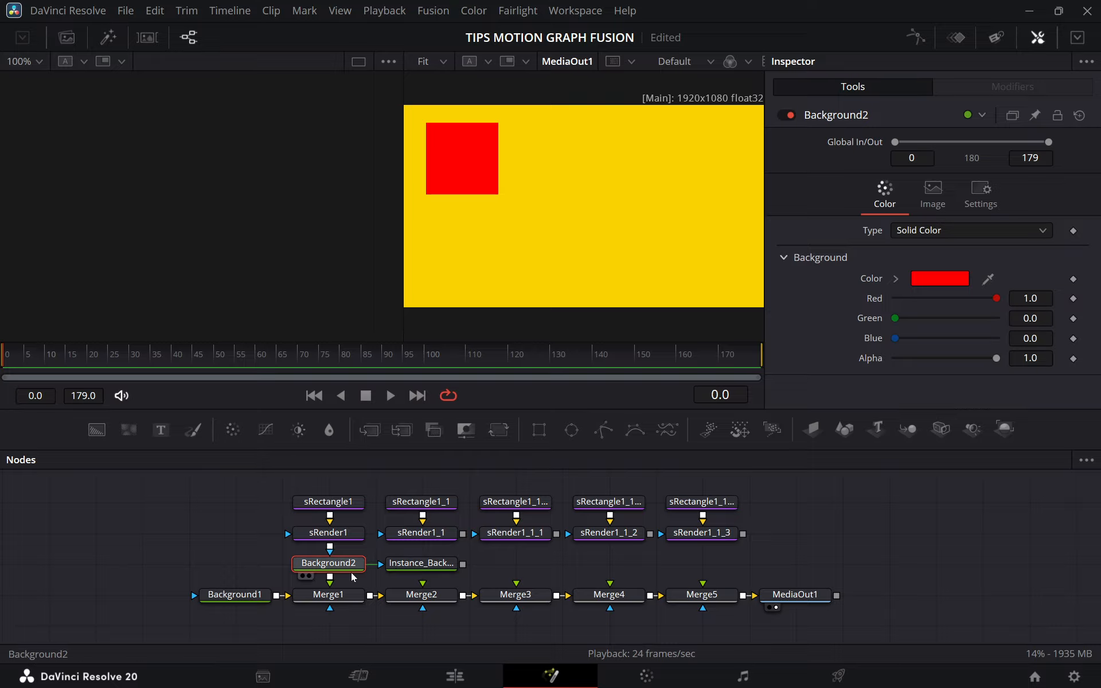
{"action": "left_click", "coordinate": [416, 568]}
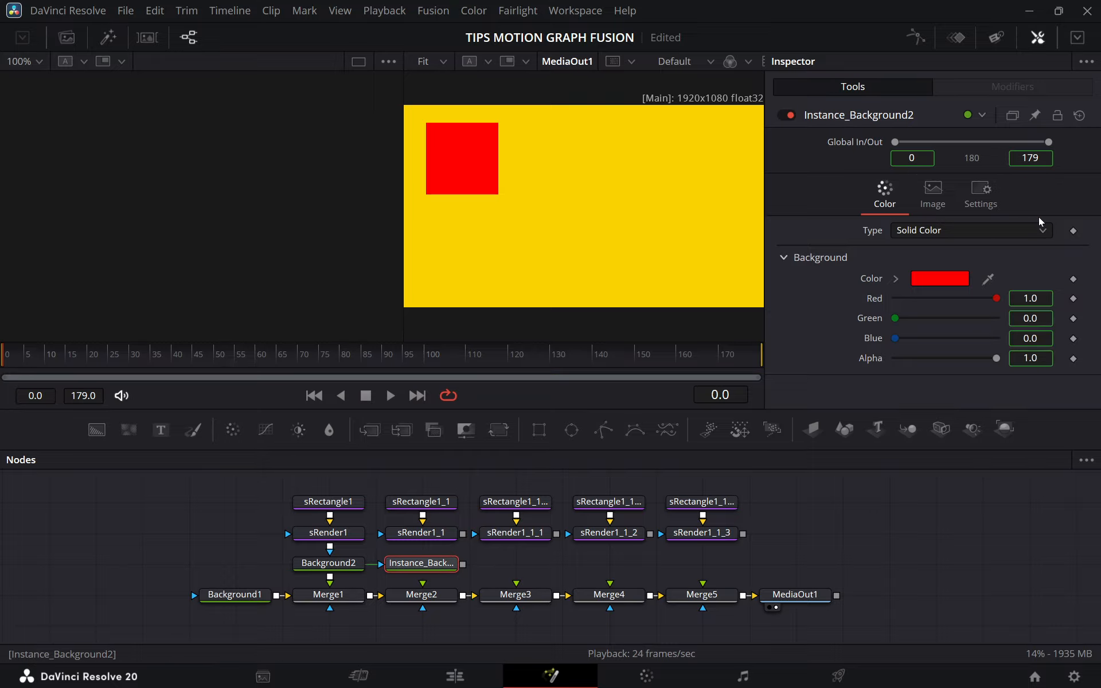
Paste three more linked instances of Background2, one each above Merge3, Merge4 and Merge5.
{"action": "left_click", "coordinate": [500, 567]}
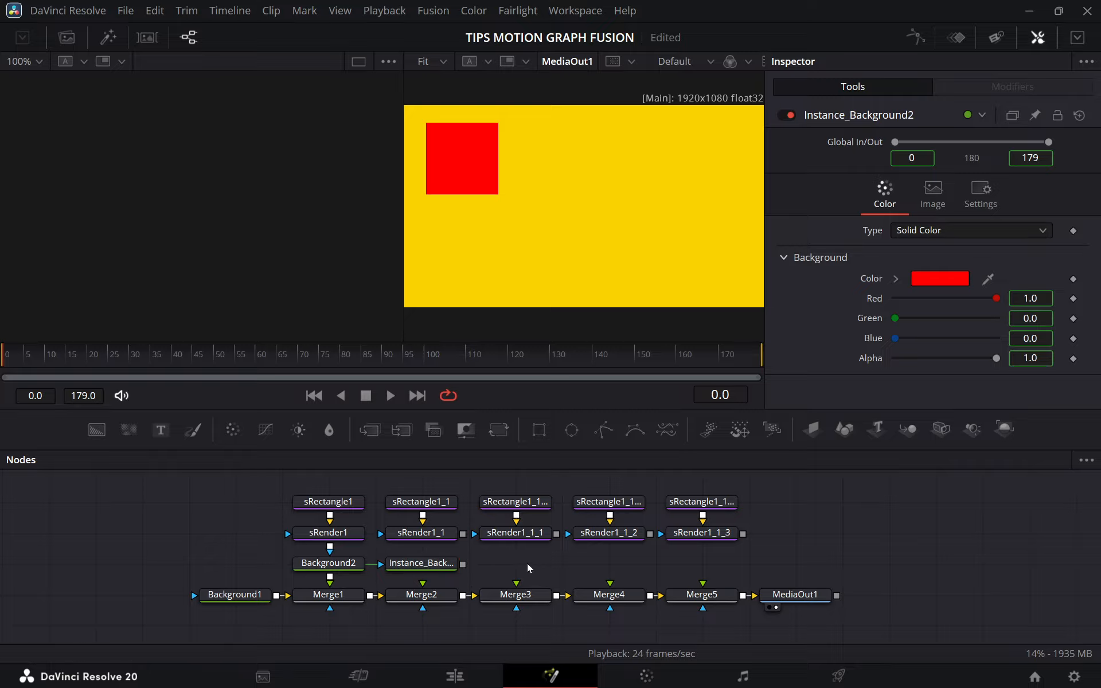
{"action": "key", "text": "ctrl+shift+v"}
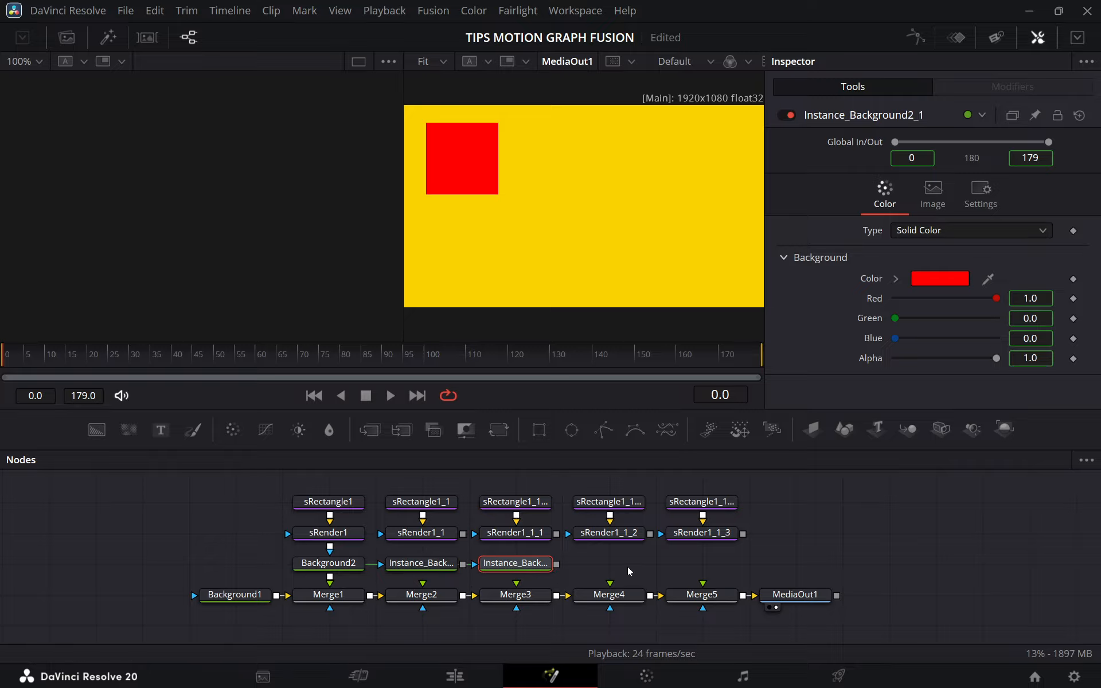
{"action": "key", "text": "ctrl+shift+v"}
{"action": "left_click", "coordinate": [704, 573]}
{"action": "key", "text": "ctrl+shift+v"}
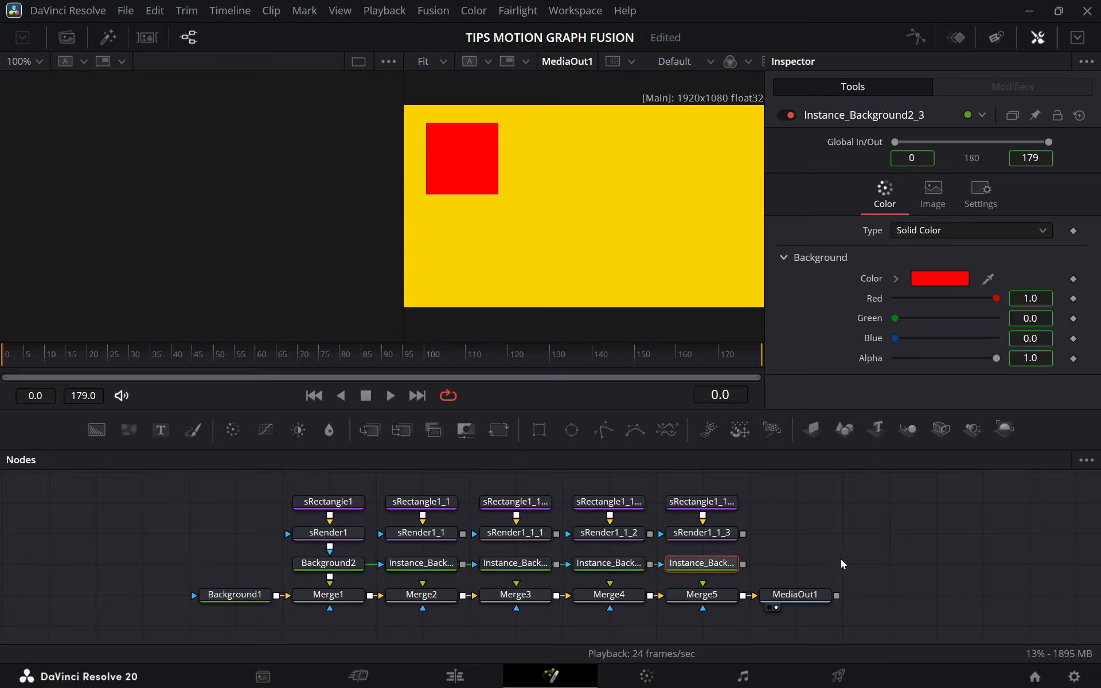
Connect each Background2 instance to the Merge below it, masked by the sRender above it.
{"action": "left_click_drag", "start_coordinate": [463, 533], "coordinate": [422, 565]}
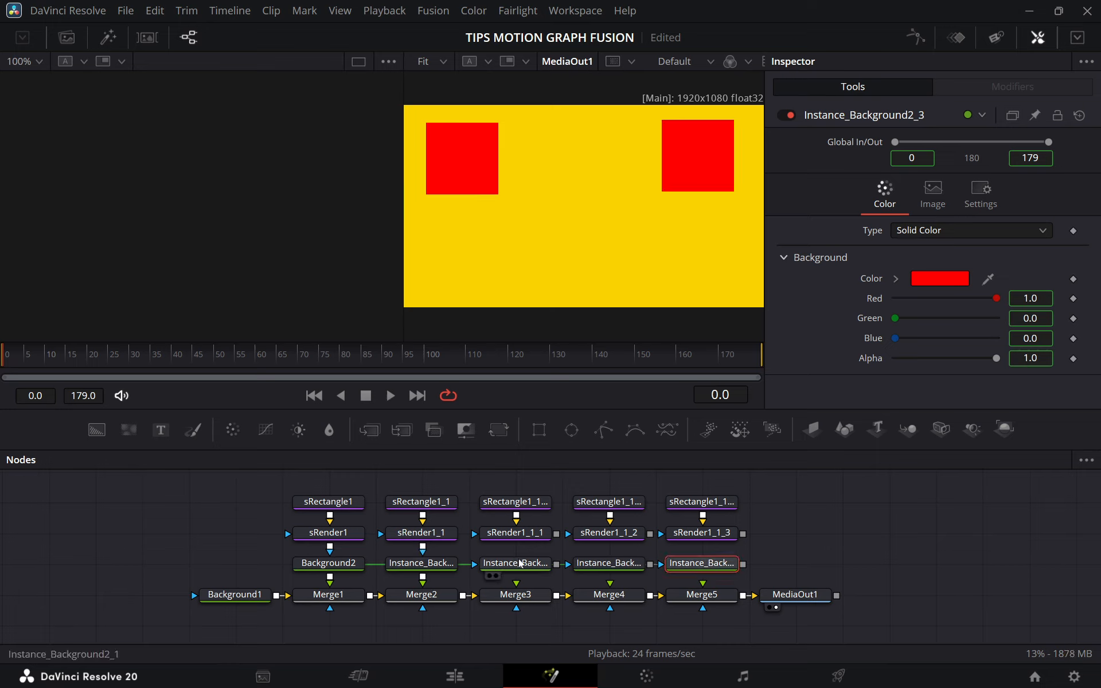
{"action": "left_click_drag", "start_coordinate": [556, 534], "coordinate": [518, 597]}
{"action": "left_click_drag", "start_coordinate": [649, 534], "coordinate": [608, 594]}
{"action": "left_click_drag", "start_coordinate": [742, 533], "coordinate": [703, 596]}
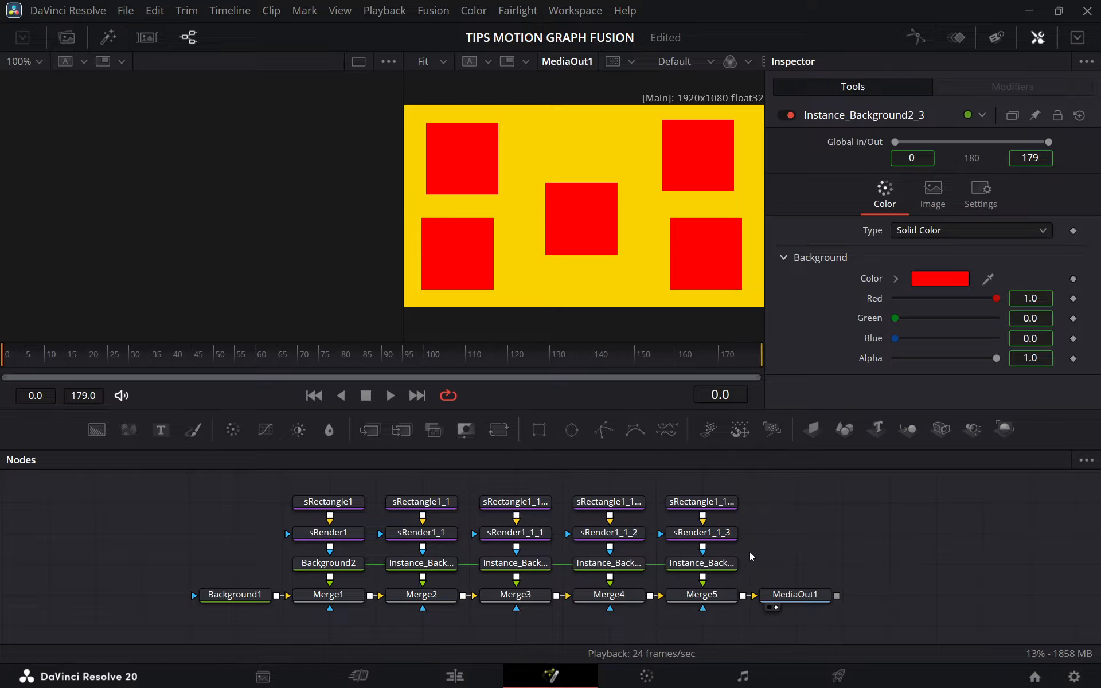
Recolor Background2 to cyan with Red 0.0, Green 0.984 and Blue 1.0, and finish by lowering its Green value.
{"action": "left_click", "coordinate": [342, 570]}
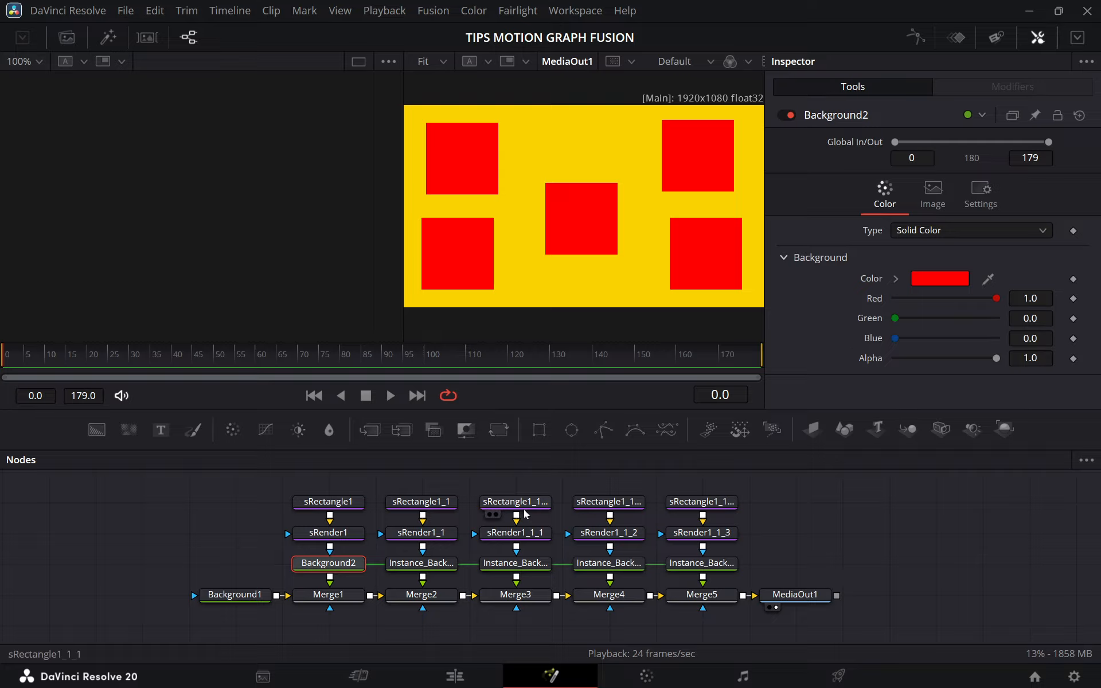
{"action": "left_click_drag", "start_coordinate": [894, 318], "coordinate": [857, 300]}
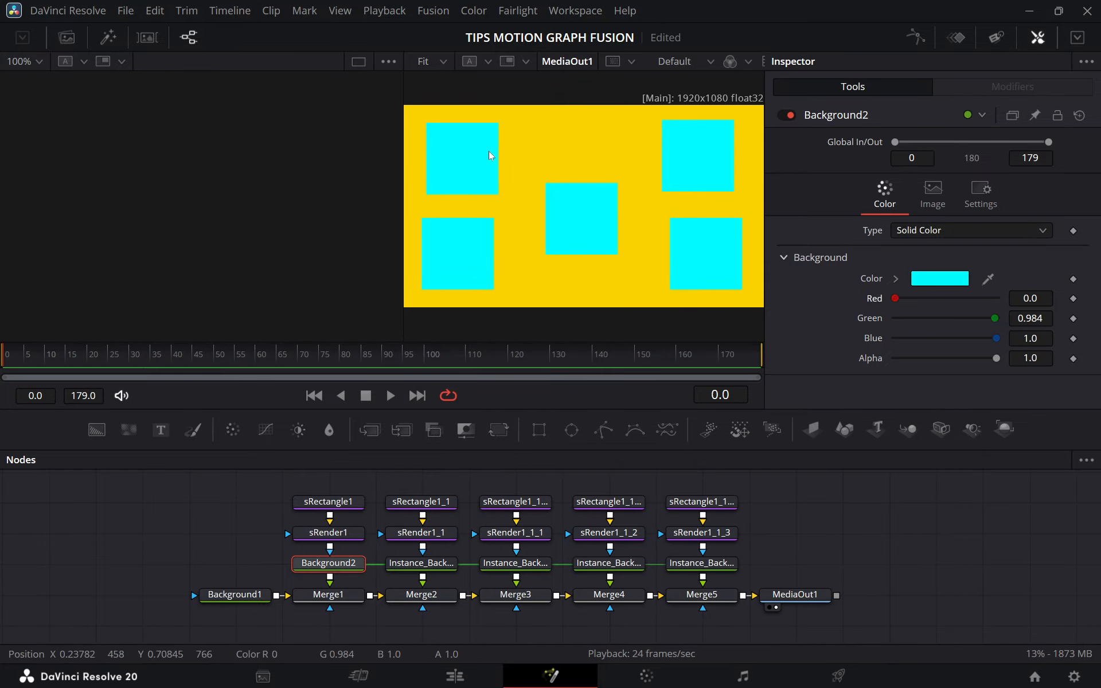
{"action": "left_click_drag", "start_coordinate": [994, 319], "coordinate": [949, 318]}
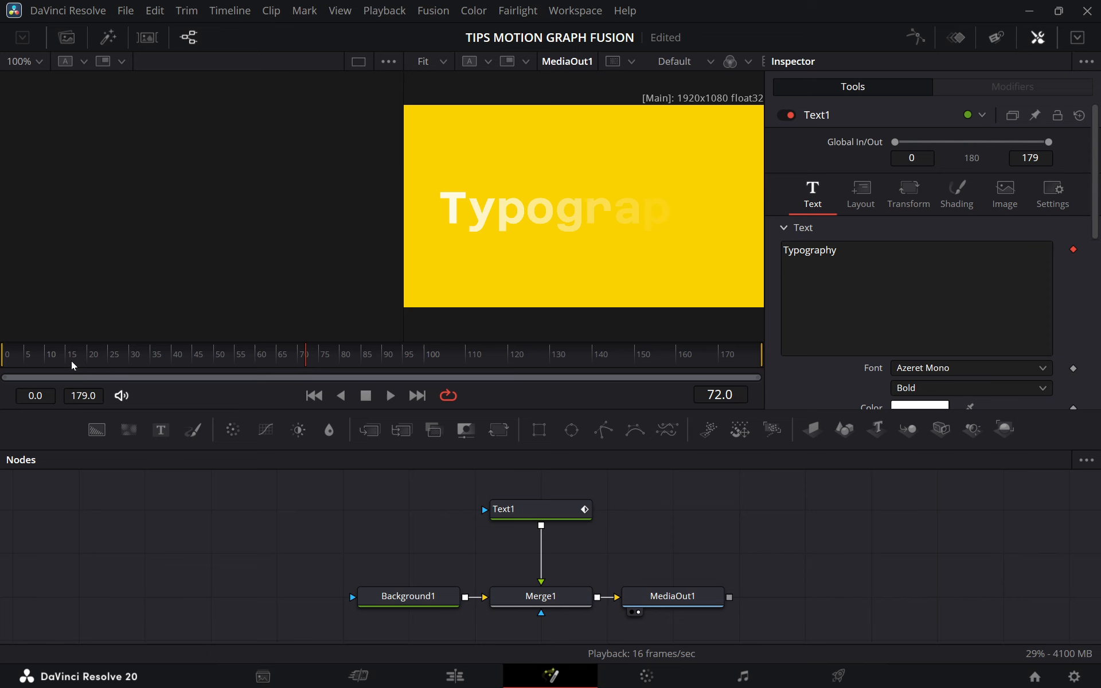
Move Text1 aside, disconnect it from Merge1, and connect a new Text node to Merge1's foreground with the playhead at frame 0.
{"action": "left_click_drag", "start_coordinate": [72, 361], "coordinate": [497, 363]}
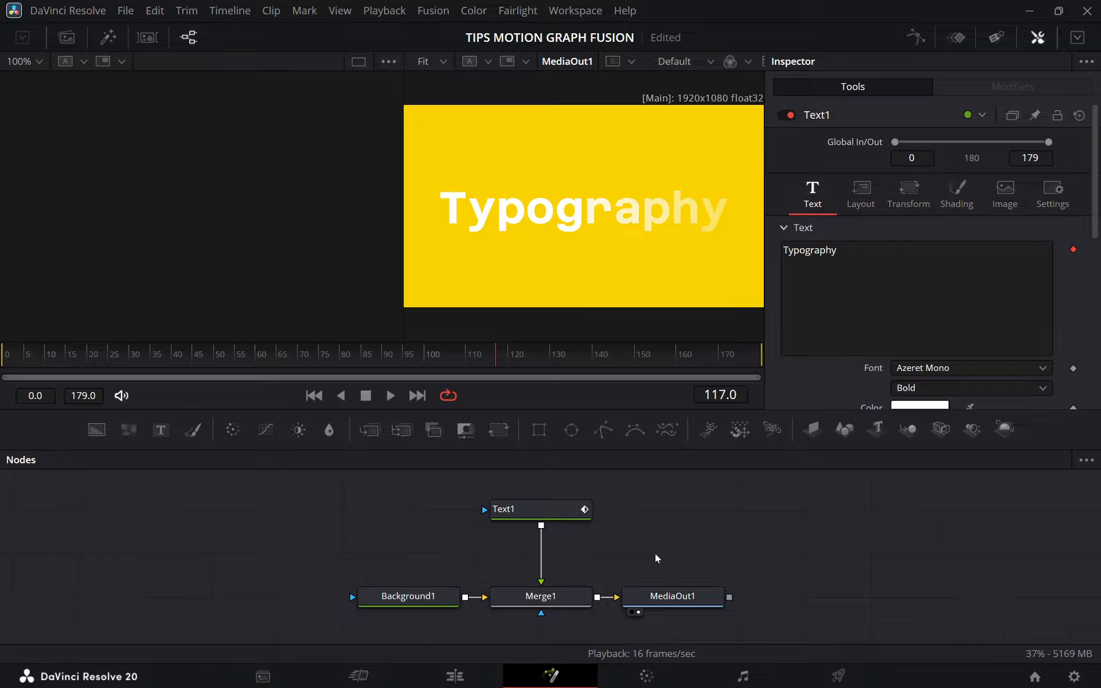
{"action": "left_click_drag", "start_coordinate": [527, 512], "coordinate": [395, 512]}
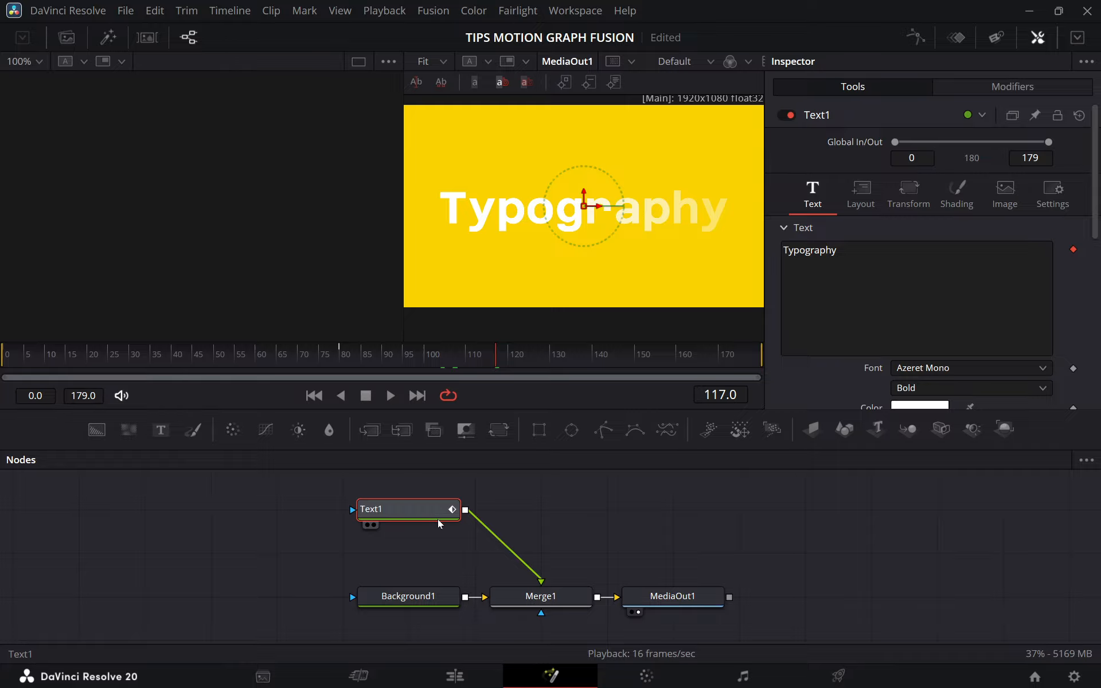
{"action": "left_click_drag", "start_coordinate": [536, 567], "coordinate": [471, 517]}
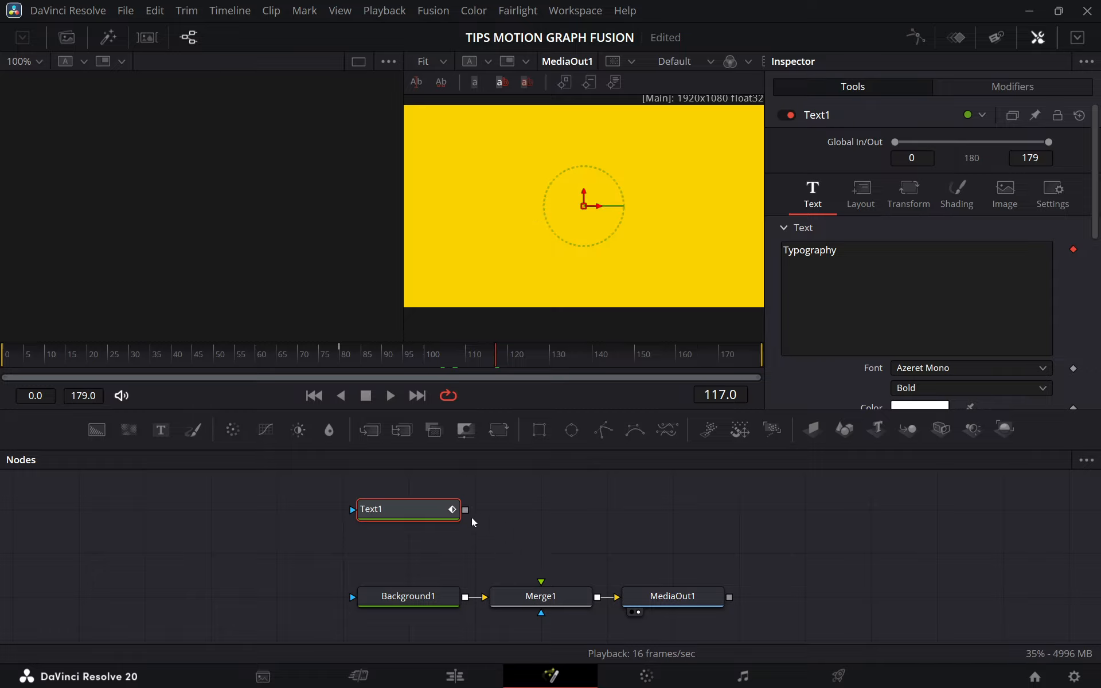
{"action": "left_click", "coordinate": [30, 363]}
{"action": "left_click_drag", "start_coordinate": [163, 433], "coordinate": [537, 594]}
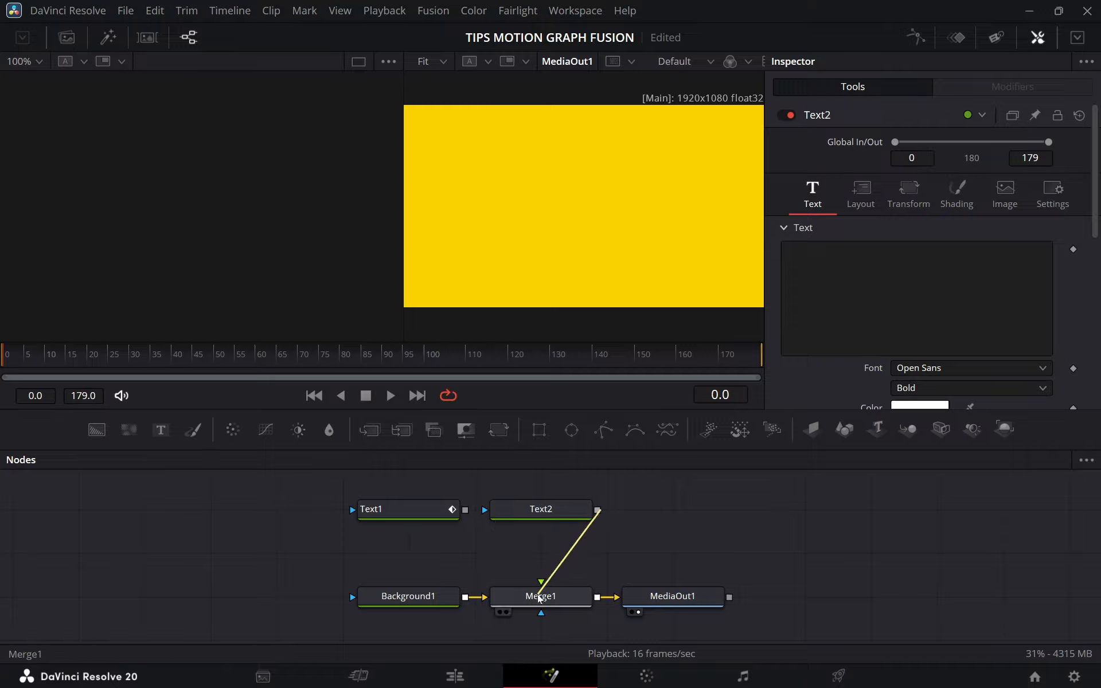
Enter "Typography" in Text2, set its font to Azeret Mono Bold, and enlarge the word to span most of the frame.
{"action": "left_click", "coordinate": [564, 510]}
{"action": "left_click", "coordinate": [916, 298]}
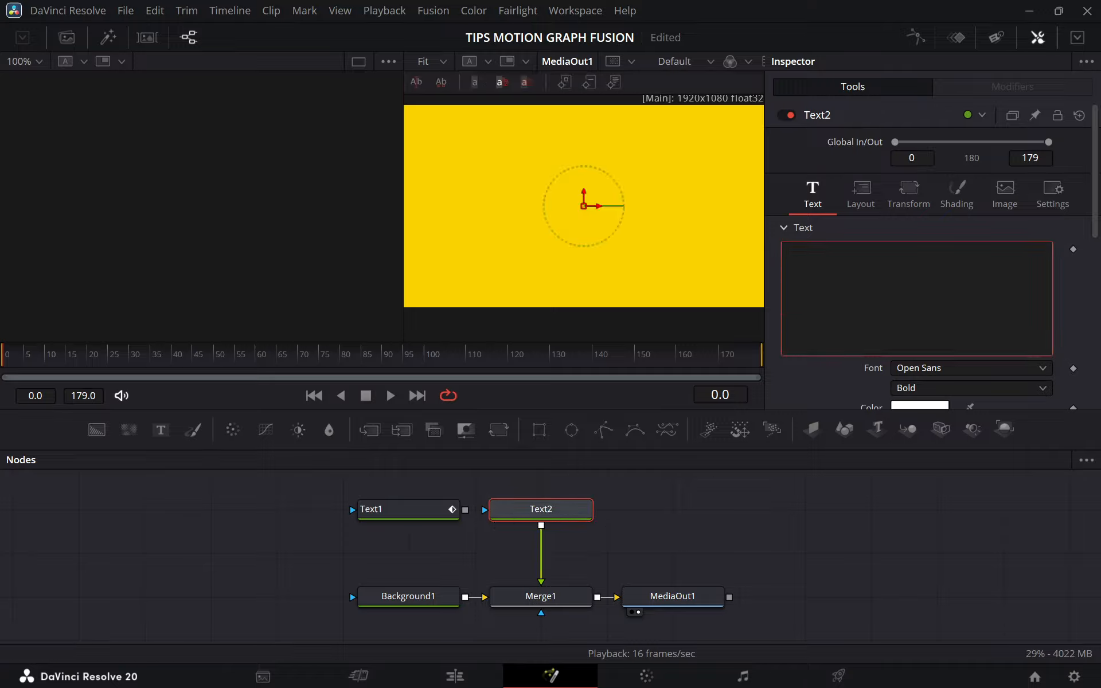
{"action": "type", "text": "pography"}
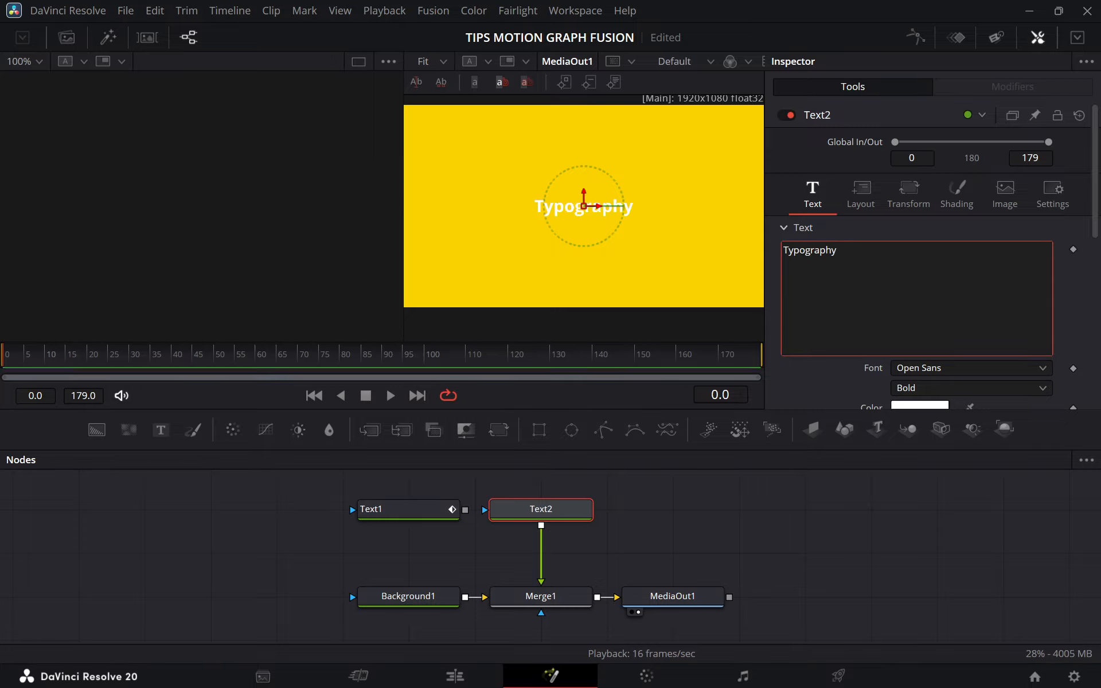
{"action": "left_click", "coordinate": [911, 367]}
{"action": "scroll", "coordinate": [951, 200], "scroll_direction": "up", "scroll_amount": 5}
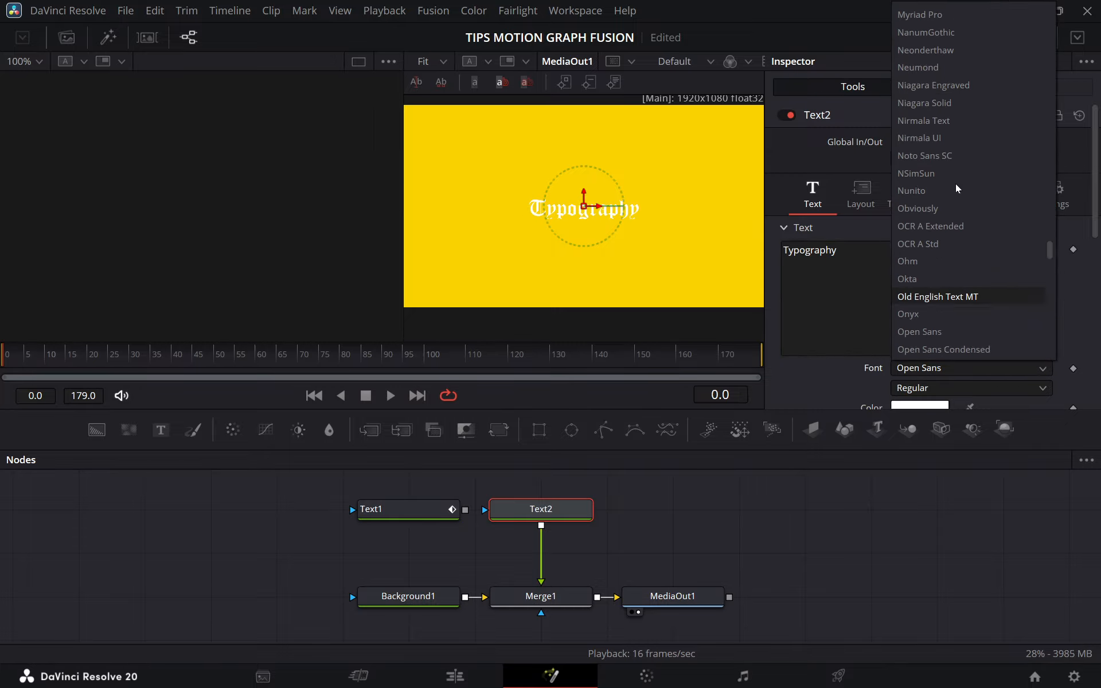
{"action": "scroll", "coordinate": [949, 217], "scroll_direction": "up", "scroll_amount": 3}
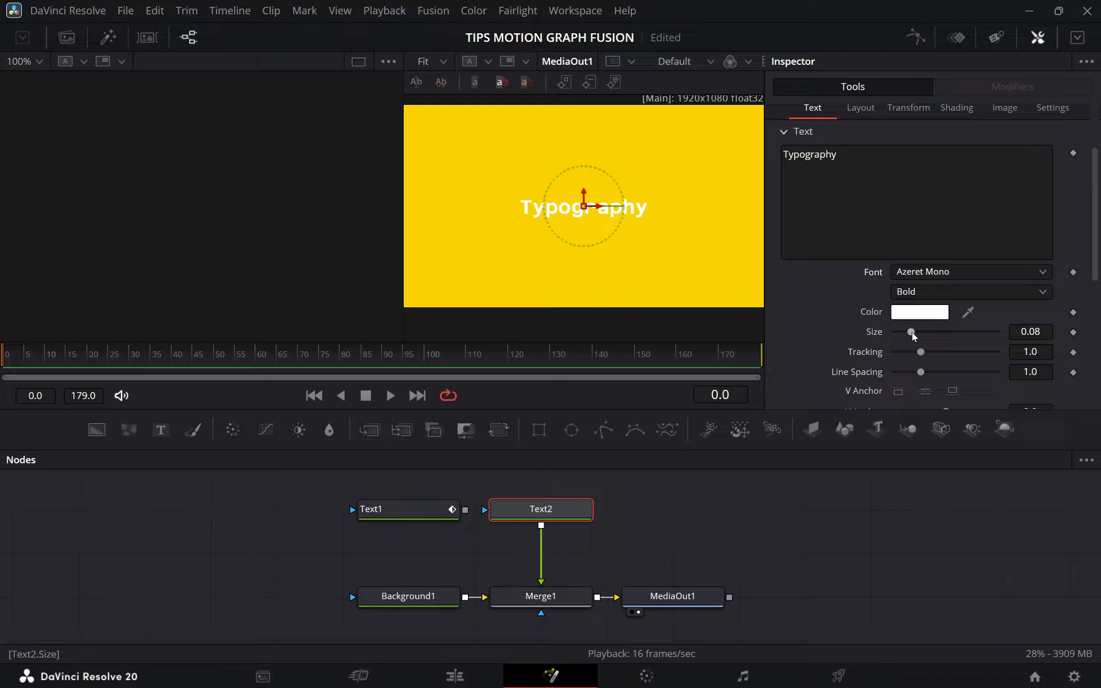
{"action": "left_click_drag", "start_coordinate": [913, 332], "coordinate": [933, 332]}
{"action": "scroll", "coordinate": [1057, 327], "scroll_direction": "up", "scroll_amount": 3}
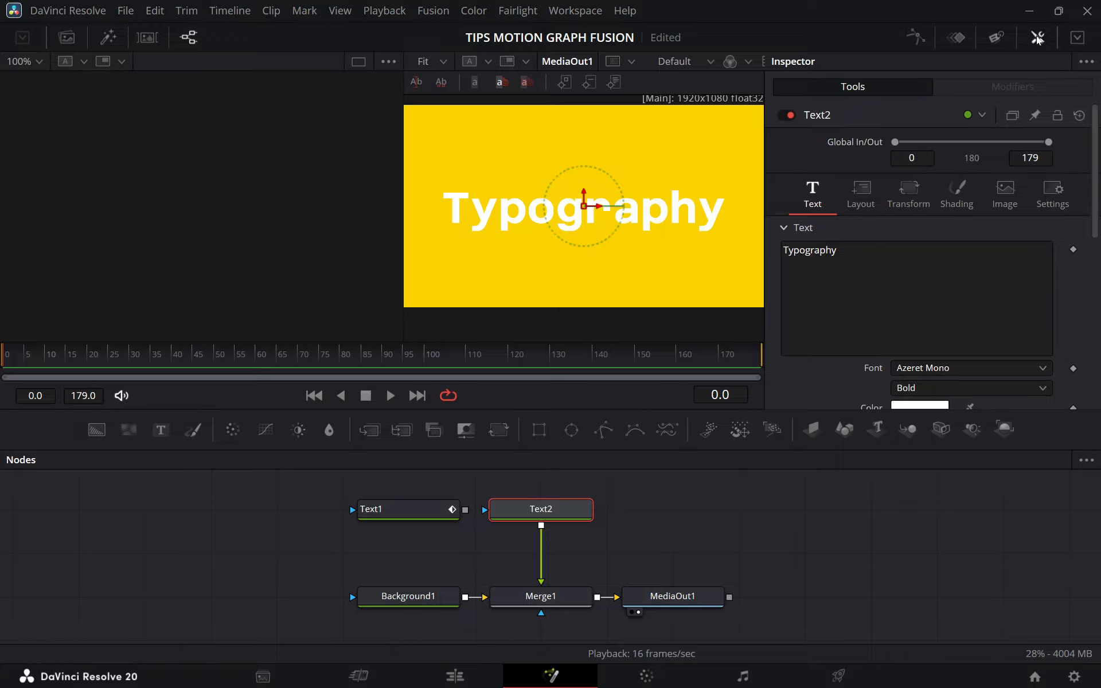
Add a Follower modifier to Text2's text, set its delay between characters to 5.2, and play the result.
{"action": "left_click", "coordinate": [839, 251]}
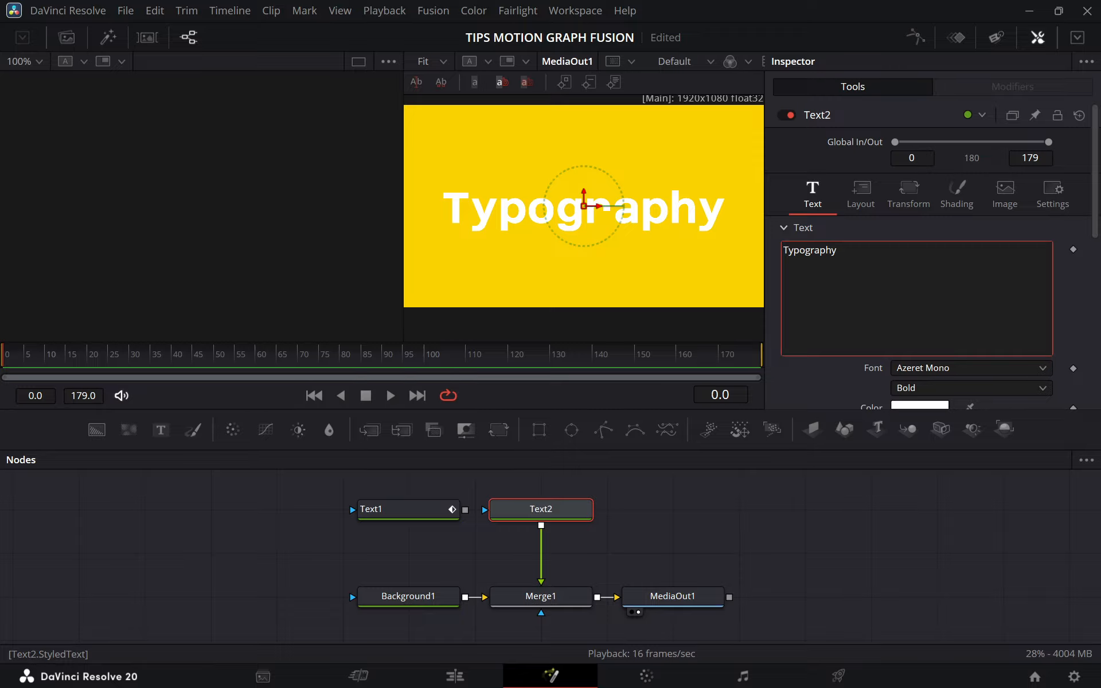
{"action": "right_click", "coordinate": [872, 260]}
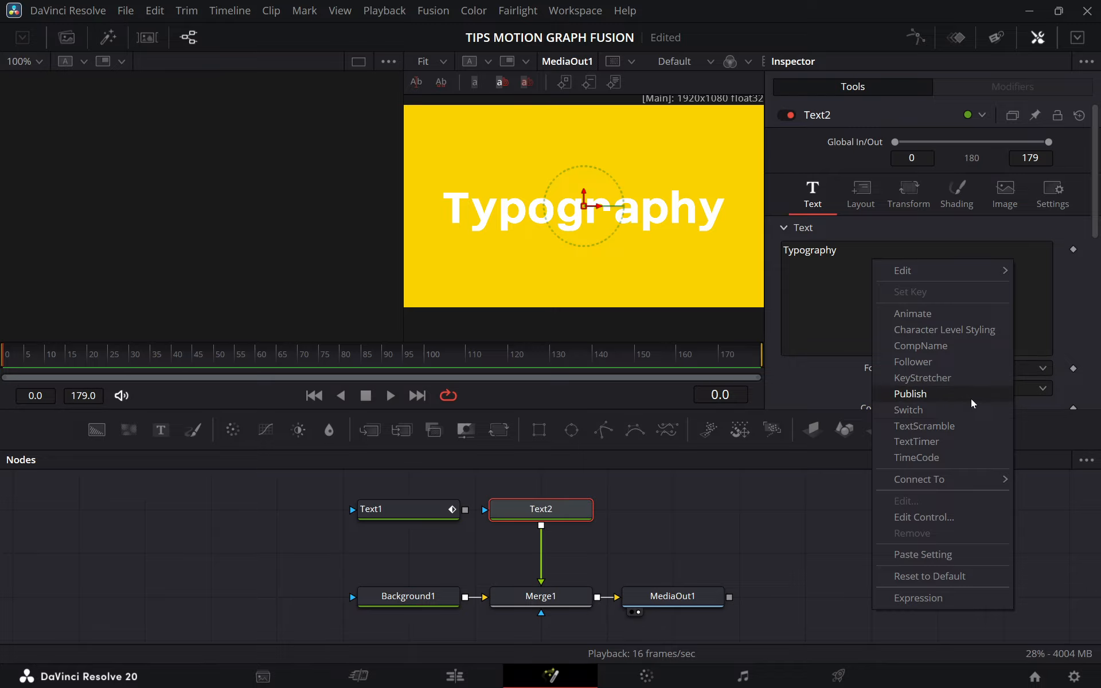
{"action": "left_click", "coordinate": [933, 363]}
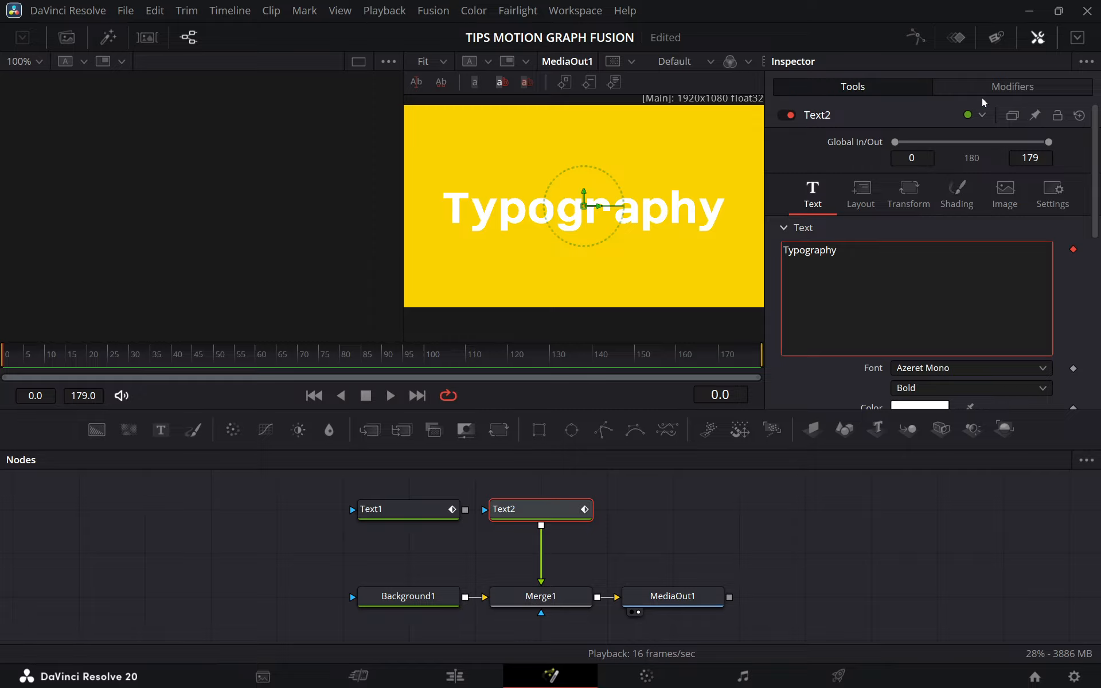
{"action": "left_click", "coordinate": [1013, 85]}
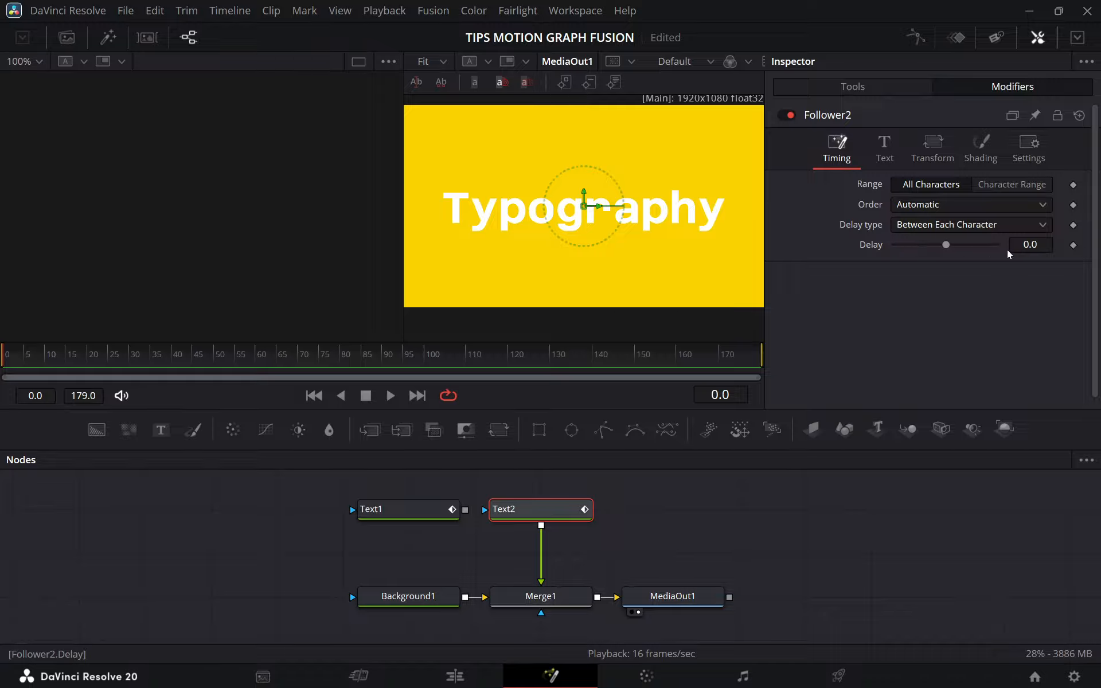
{"action": "left_click_drag", "start_coordinate": [948, 245], "coordinate": [956, 246]}
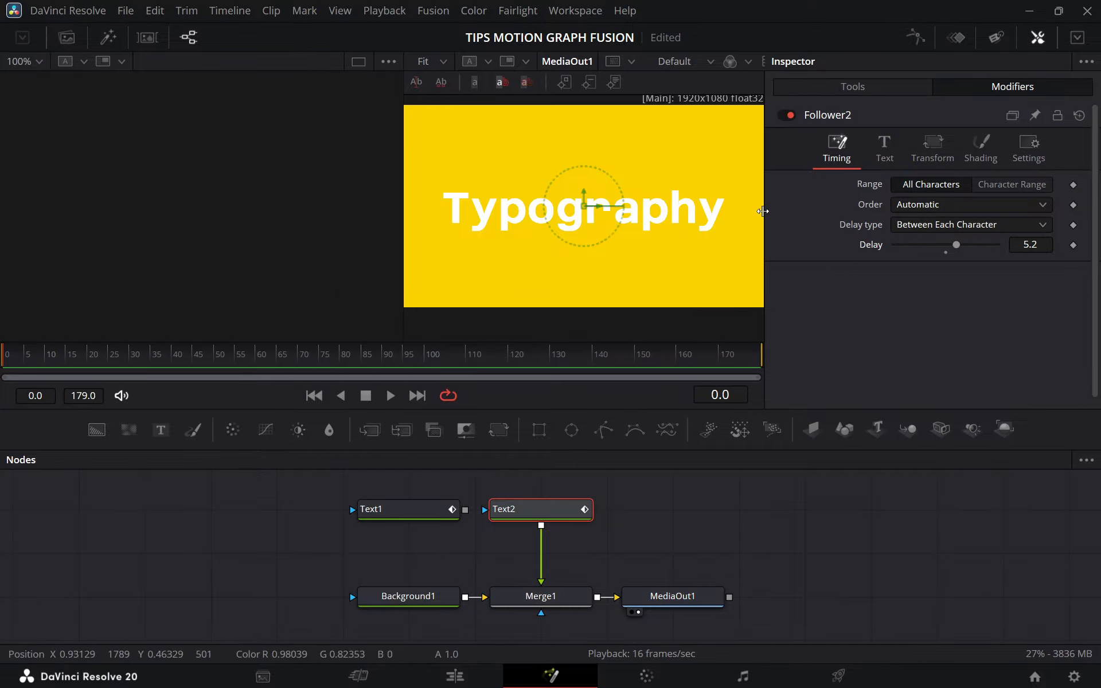
{"action": "key", "text": "space"}
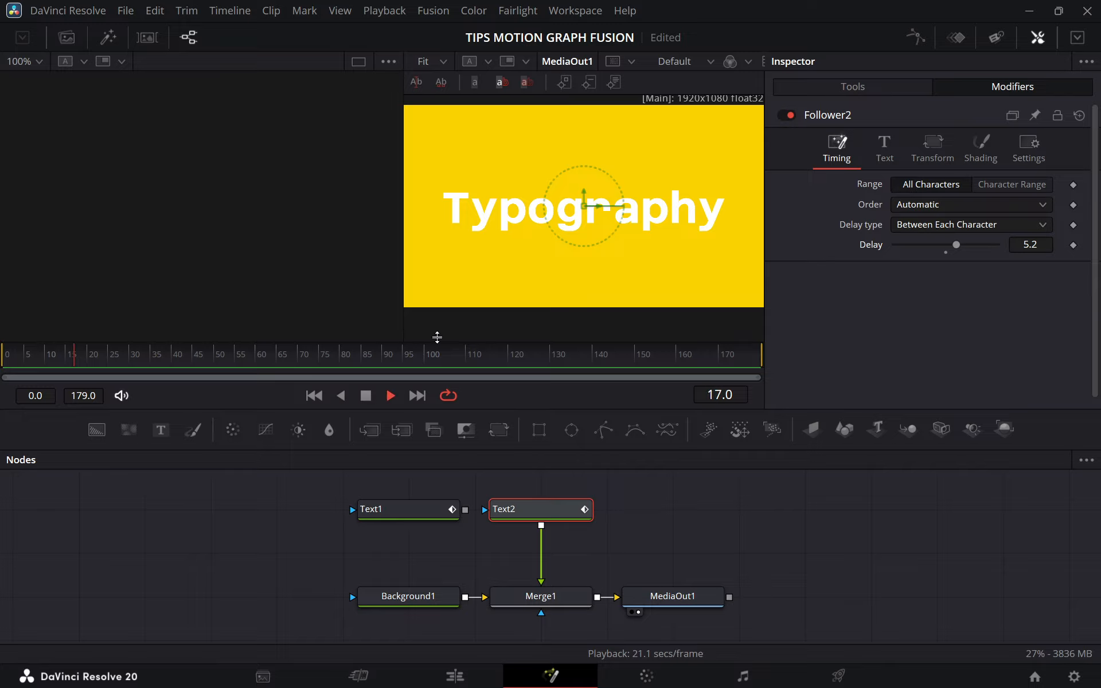
{"action": "key", "text": "space"}
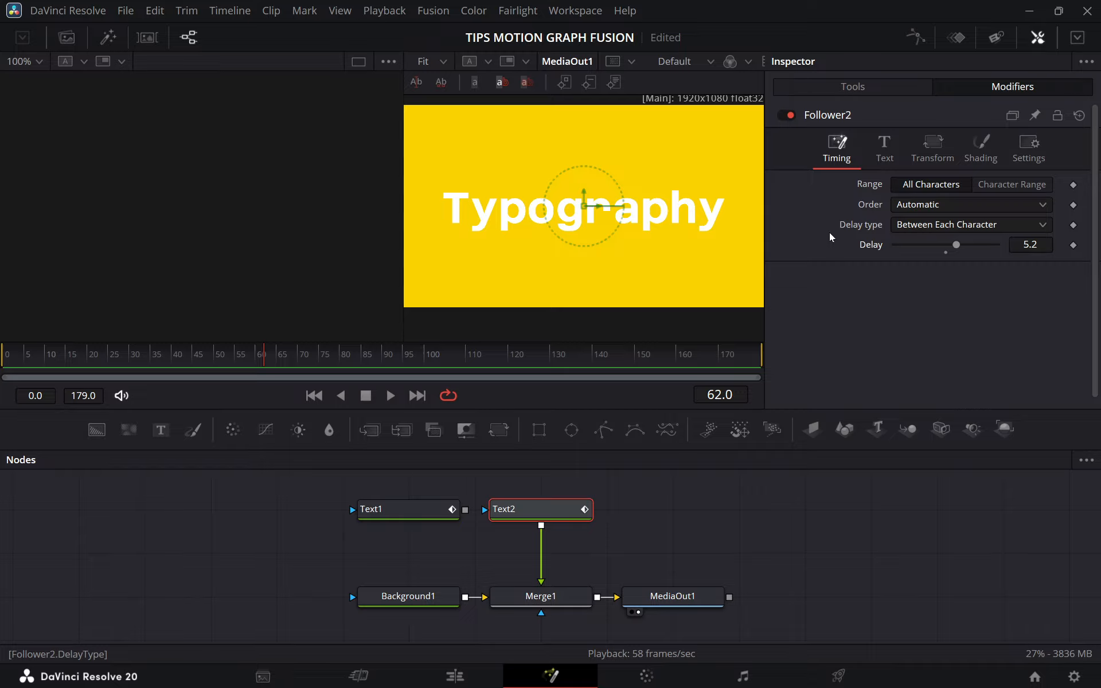
Keyframe the Follower's shading opacity from 0.0 at frame 0 to 1.0 at frame 80.
{"action": "left_click", "coordinate": [884, 150]}
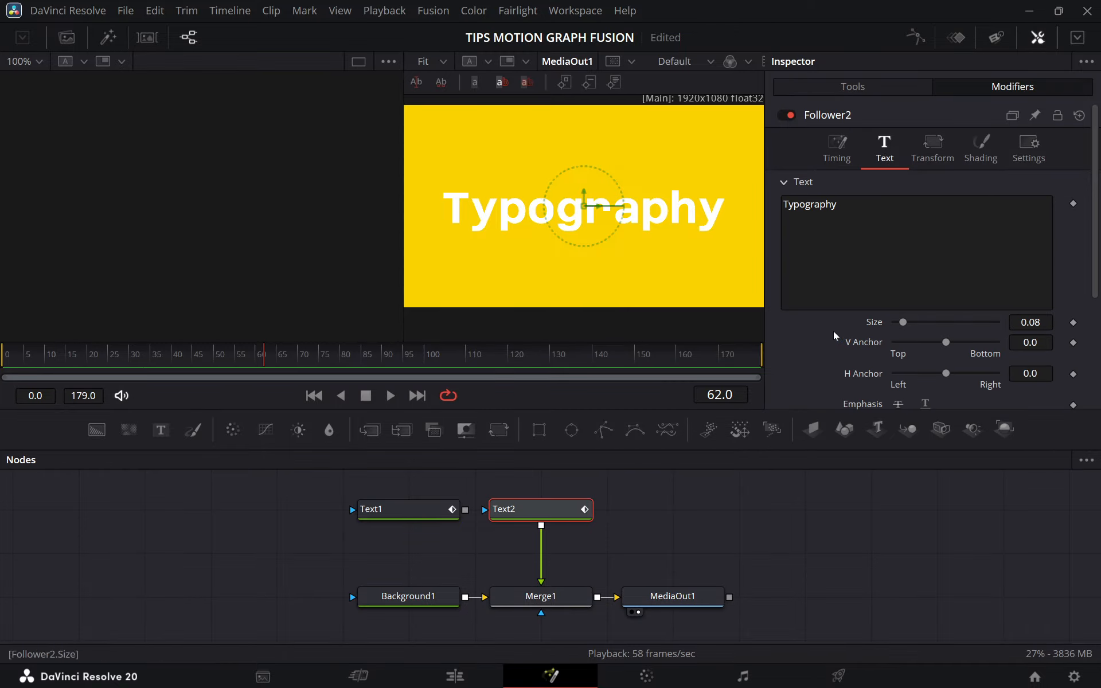
{"action": "scroll", "coordinate": [810, 335], "scroll_direction": "down", "scroll_amount": 3}
{"action": "scroll", "coordinate": [810, 336], "scroll_direction": "up", "scroll_amount": 3}
{"action": "left_click", "coordinate": [972, 157]}
{"action": "left_click_drag", "start_coordinate": [989, 314], "coordinate": [1024, 313]}
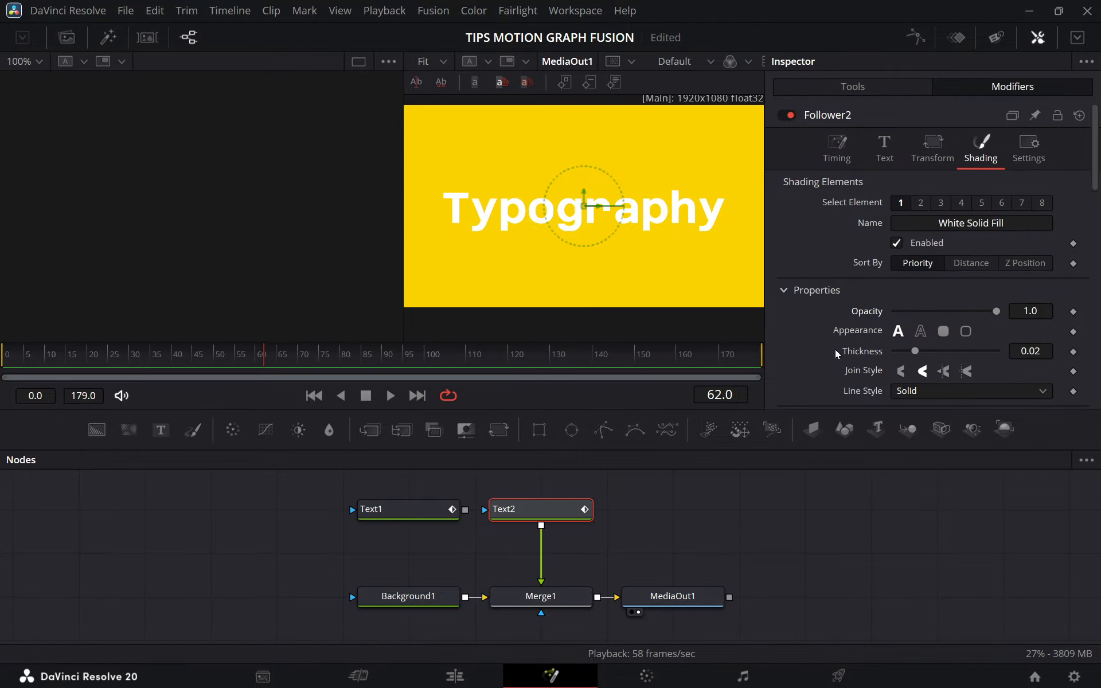
{"action": "left_click_drag", "start_coordinate": [226, 359], "coordinate": [3, 360]}
{"action": "left_click", "coordinate": [1073, 312]}
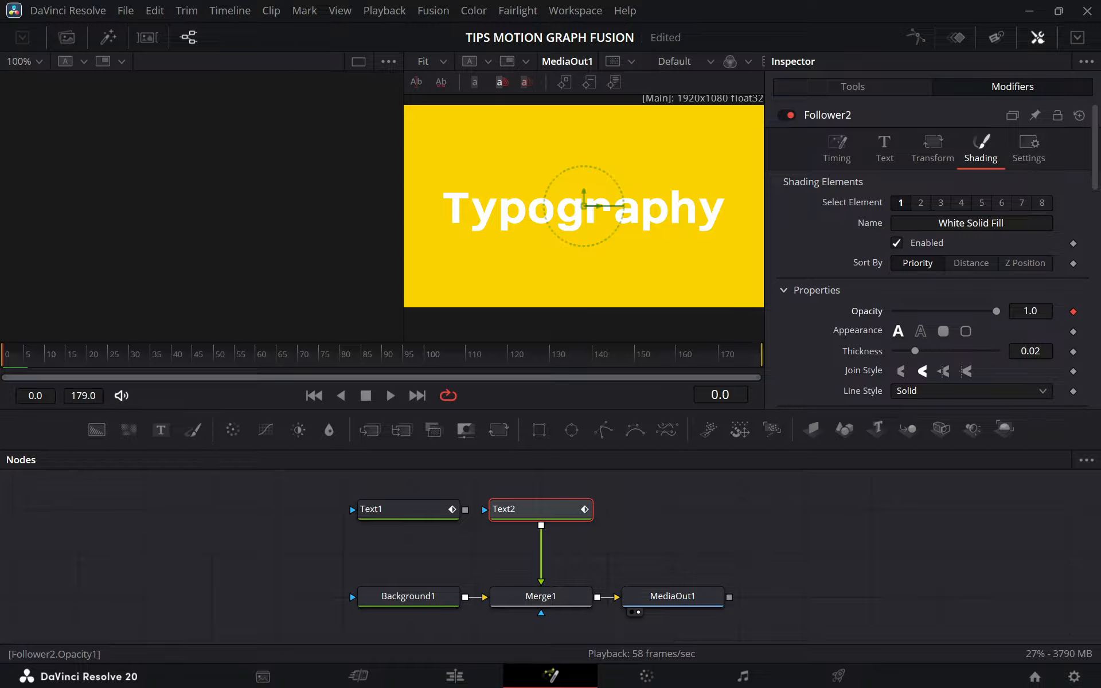
{"action": "left_click_drag", "start_coordinate": [995, 317], "coordinate": [858, 318]}
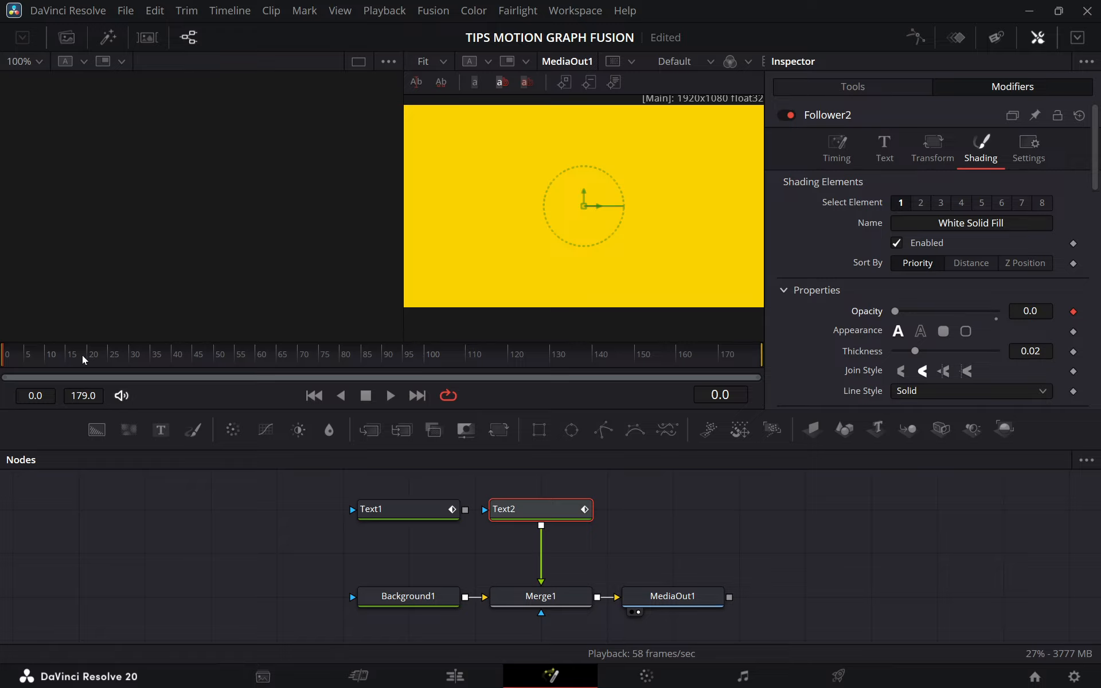
{"action": "left_click_drag", "start_coordinate": [81, 356], "coordinate": [333, 360]}
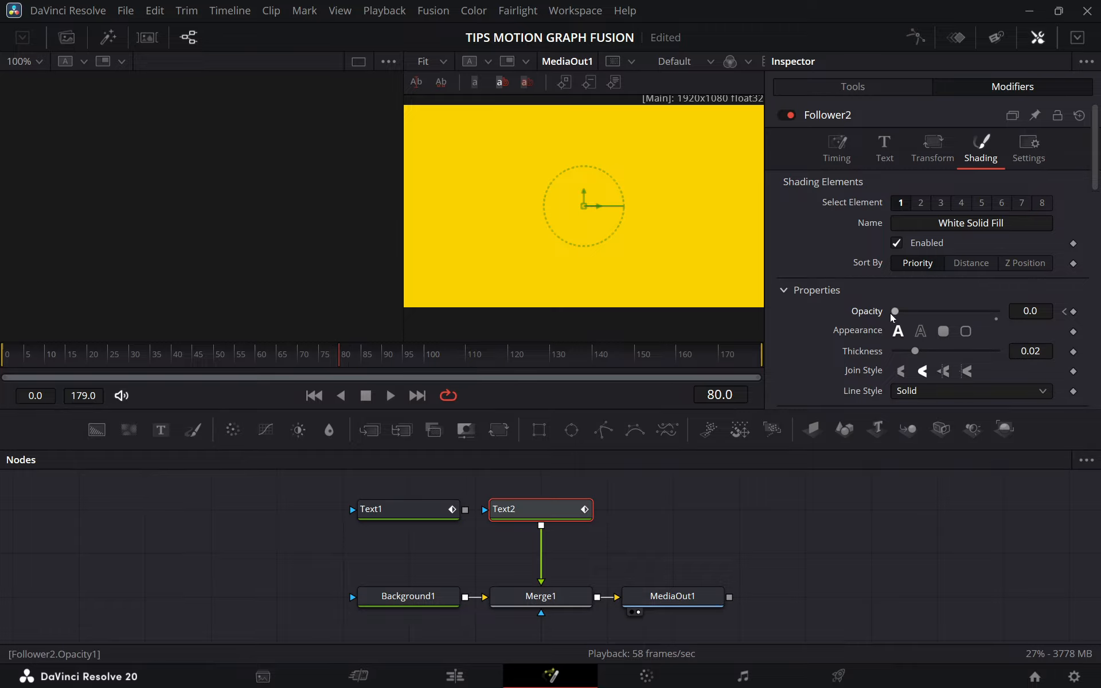
{"action": "left_click_drag", "start_coordinate": [896, 311], "coordinate": [1026, 319]}
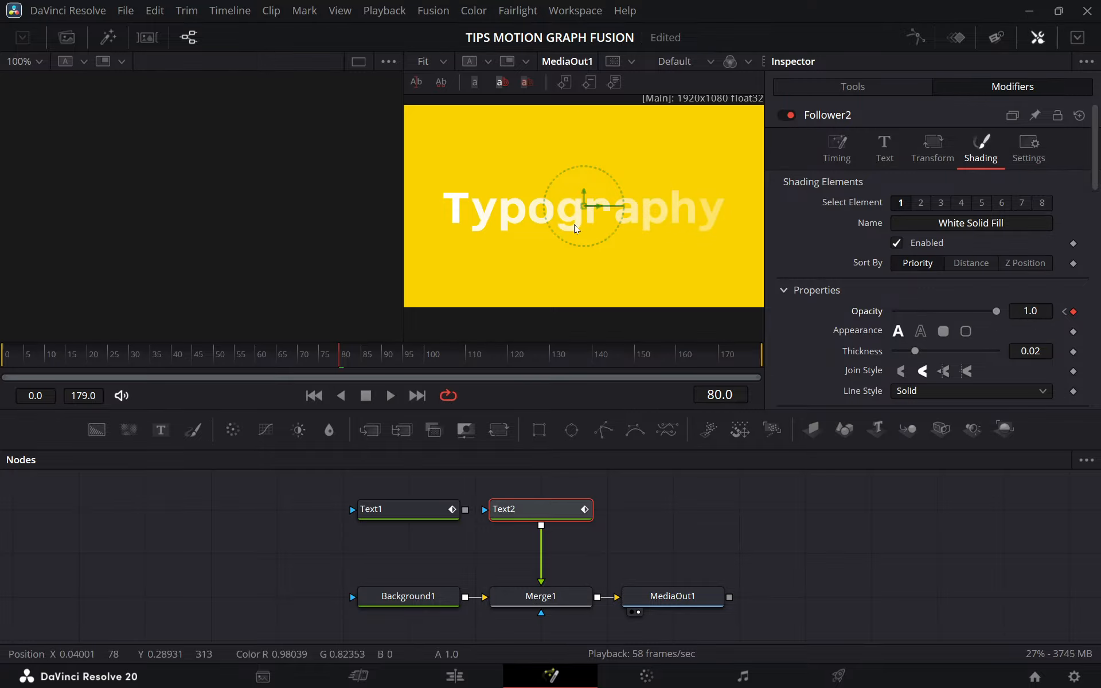
Play the letter-by-letter fade-in from frame 0 and scrub to frame 69 to inspect it.
{"action": "left_click_drag", "start_coordinate": [48, 359], "coordinate": [5, 359]}
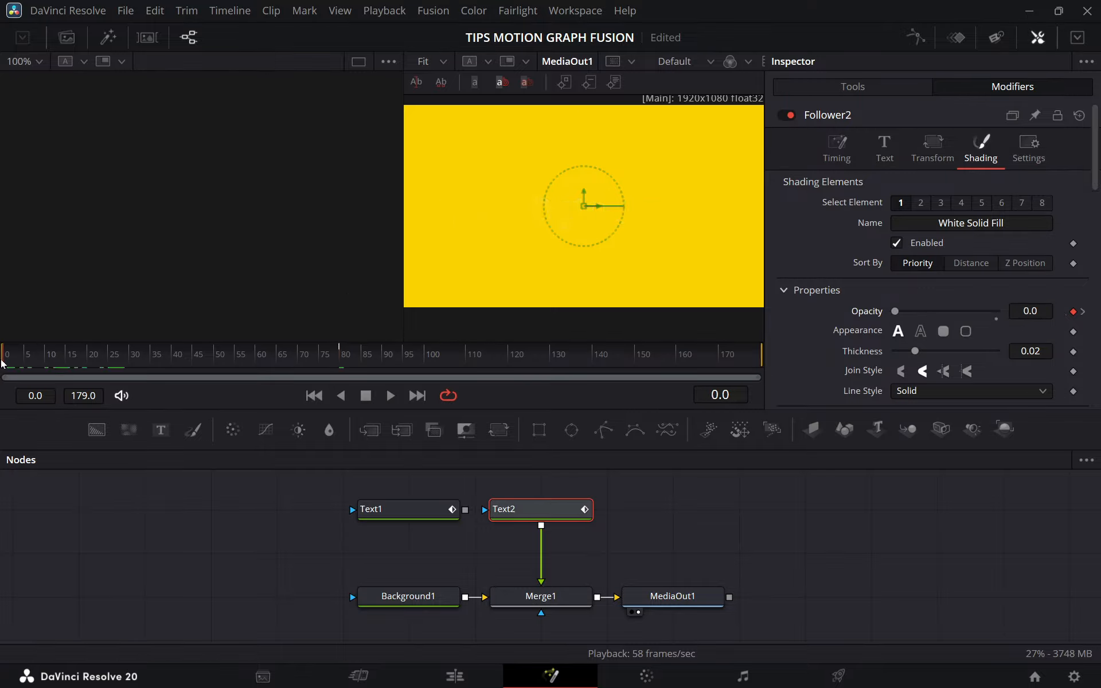
{"action": "key", "text": "space"}
{"action": "key", "text": "space"}
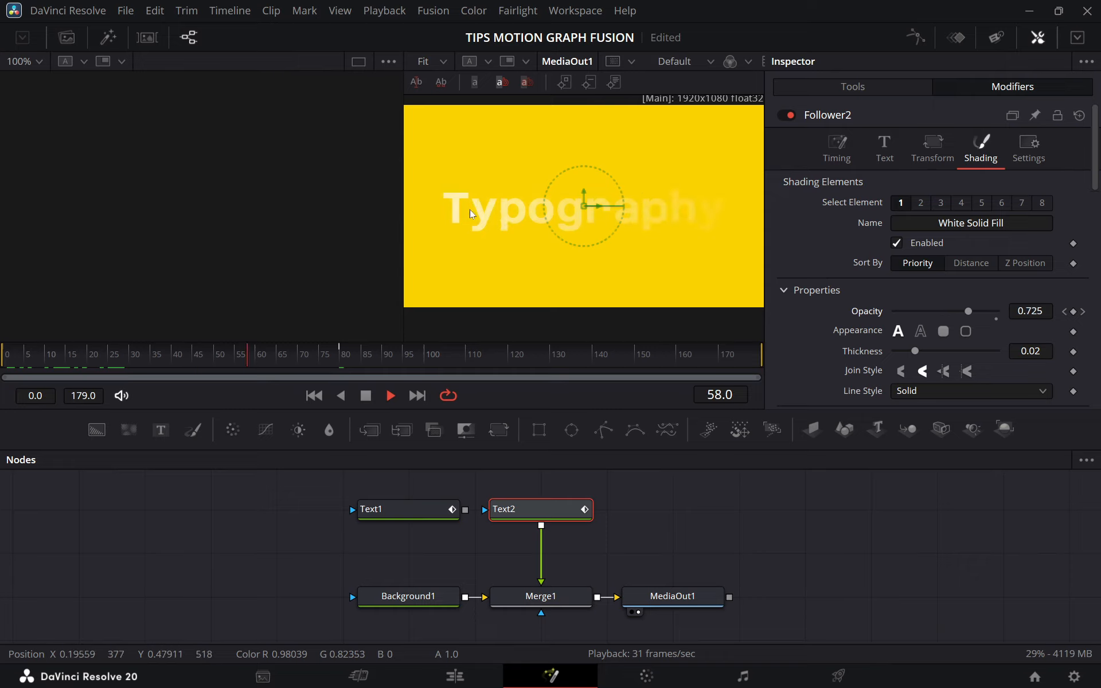
{"action": "left_click_drag", "start_coordinate": [261, 367], "coordinate": [298, 370]}
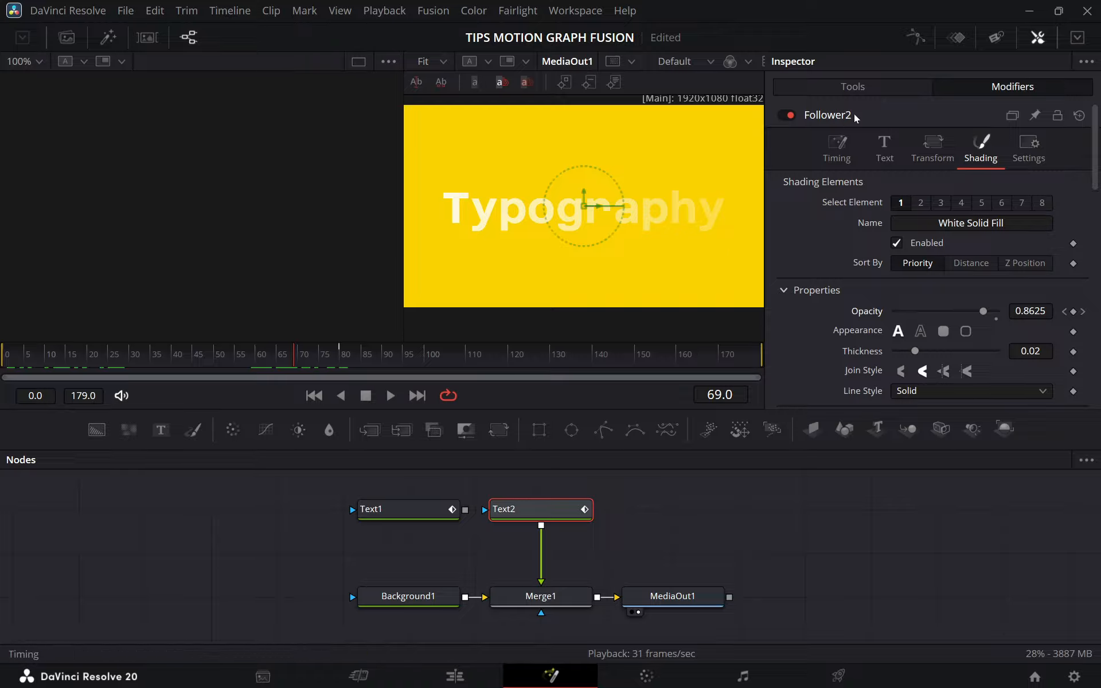
Set the Follower's order to Right to Left and its delay to 10.7, and preview the animation from the start.
{"action": "left_click", "coordinate": [841, 155]}
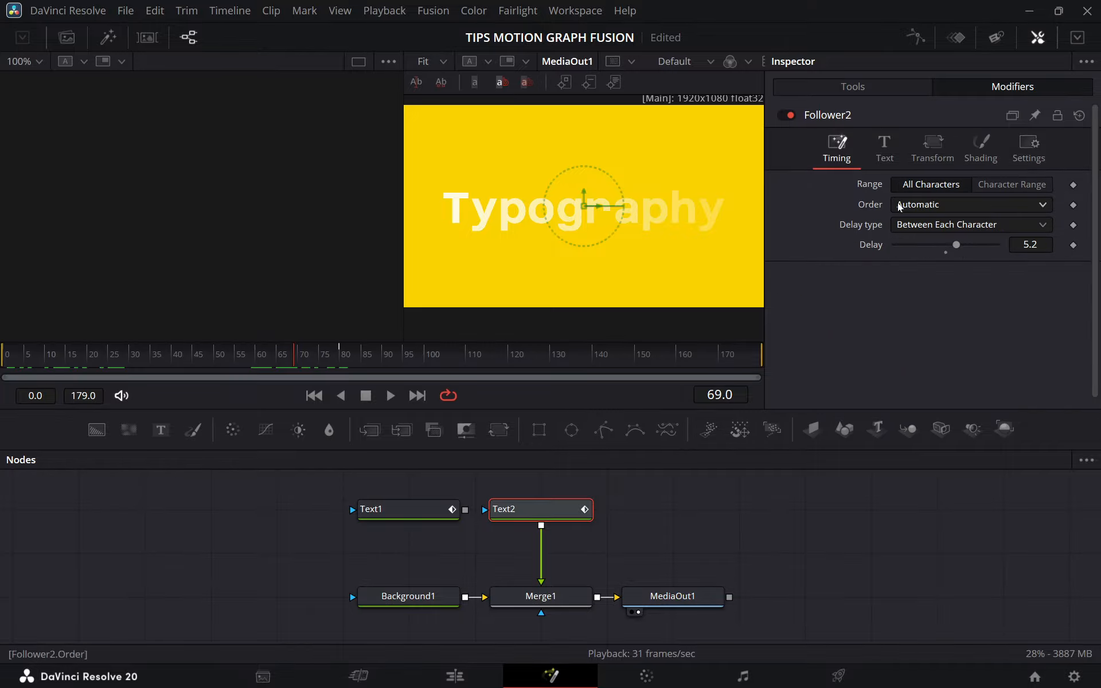
{"action": "left_click", "coordinate": [921, 205]}
{"action": "left_click", "coordinate": [912, 261]}
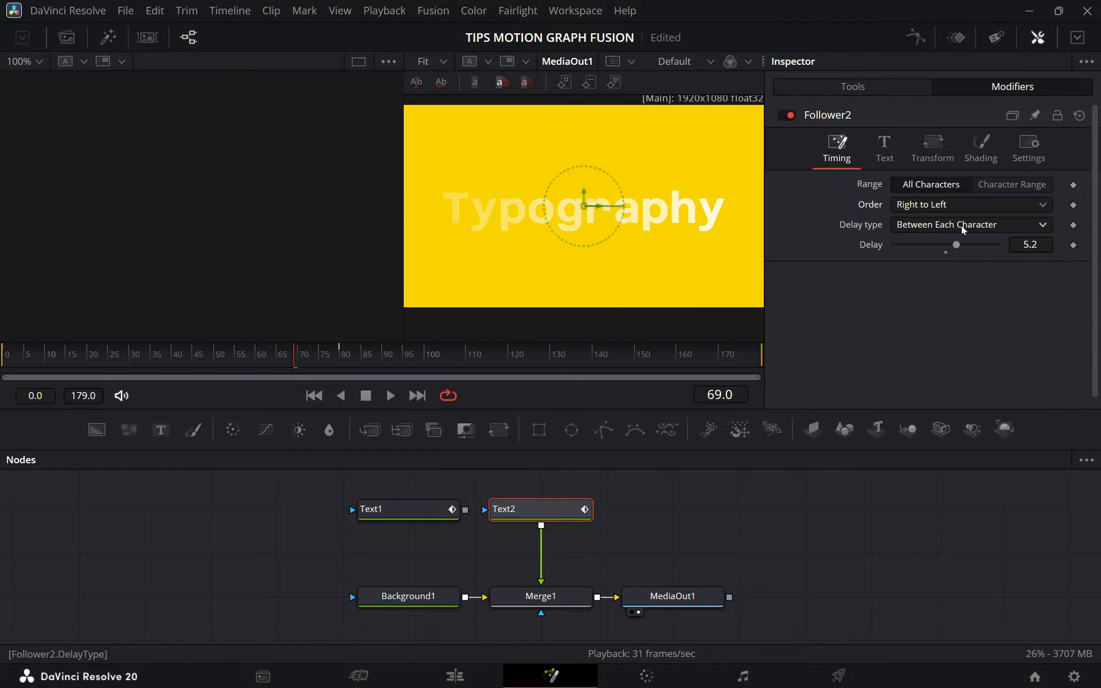
{"action": "left_click_drag", "start_coordinate": [956, 243], "coordinate": [968, 245]}
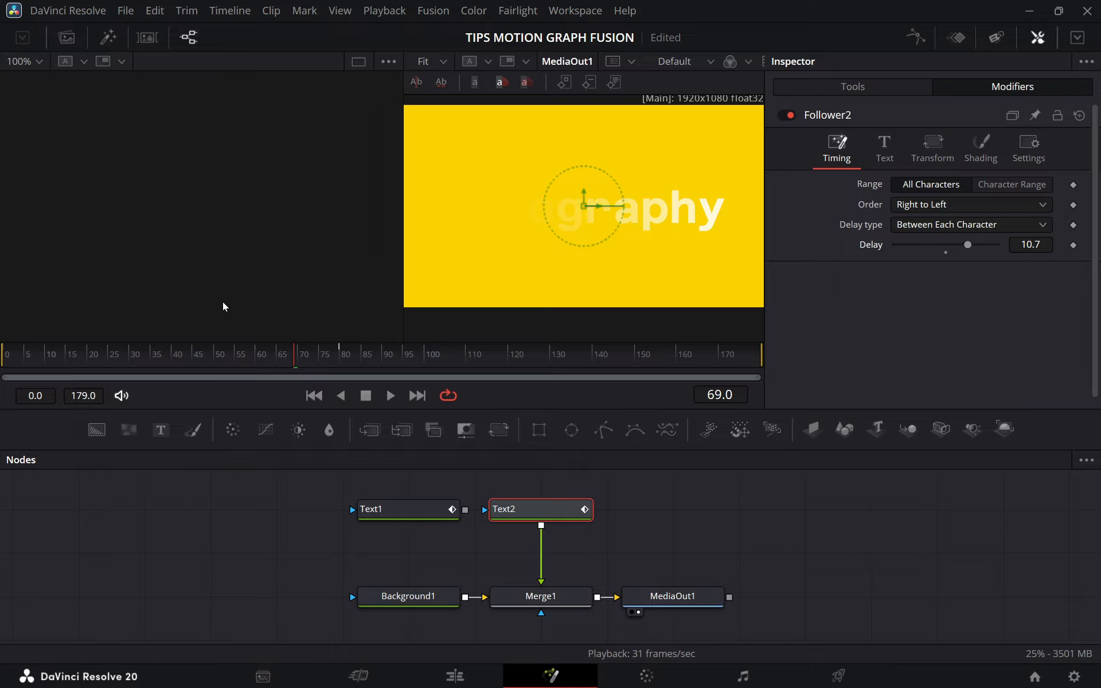
{"action": "left_click", "coordinate": [8, 358]}
{"action": "key", "text": "space"}
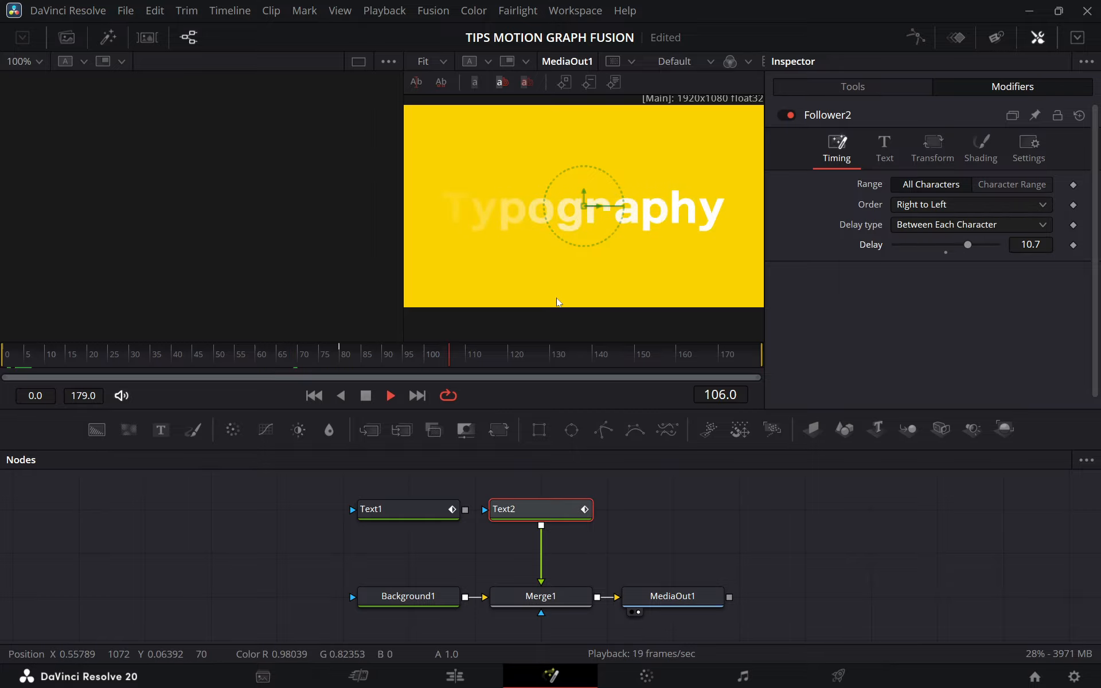
{"action": "key", "text": "space"}
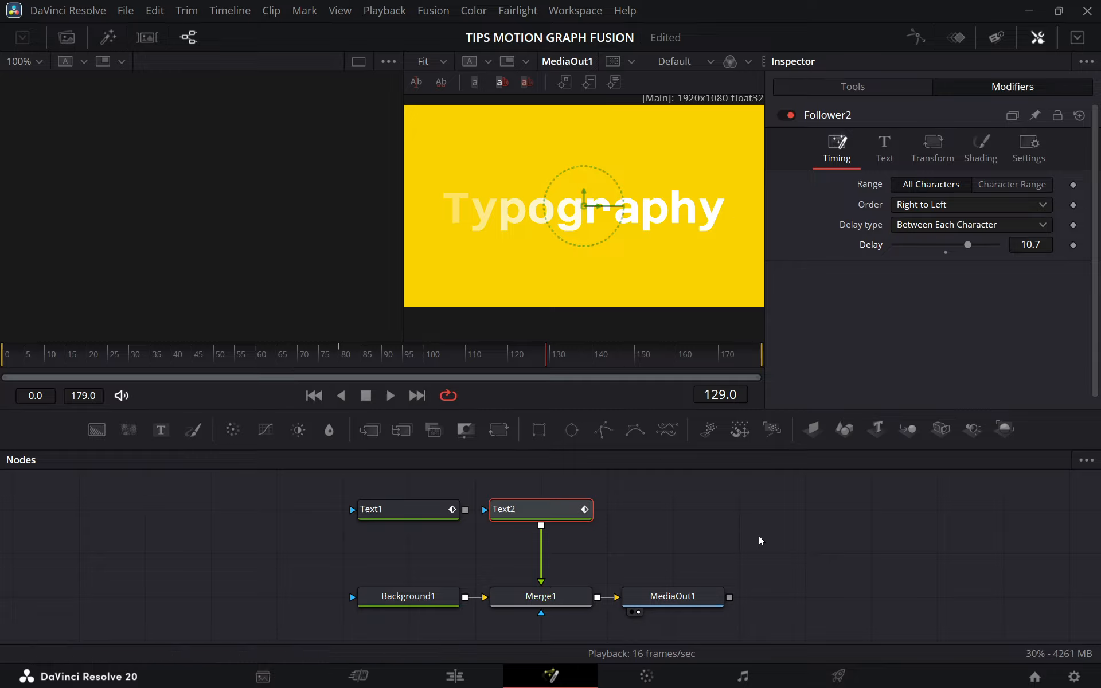
{"action": "key", "text": "ctrl+s"}
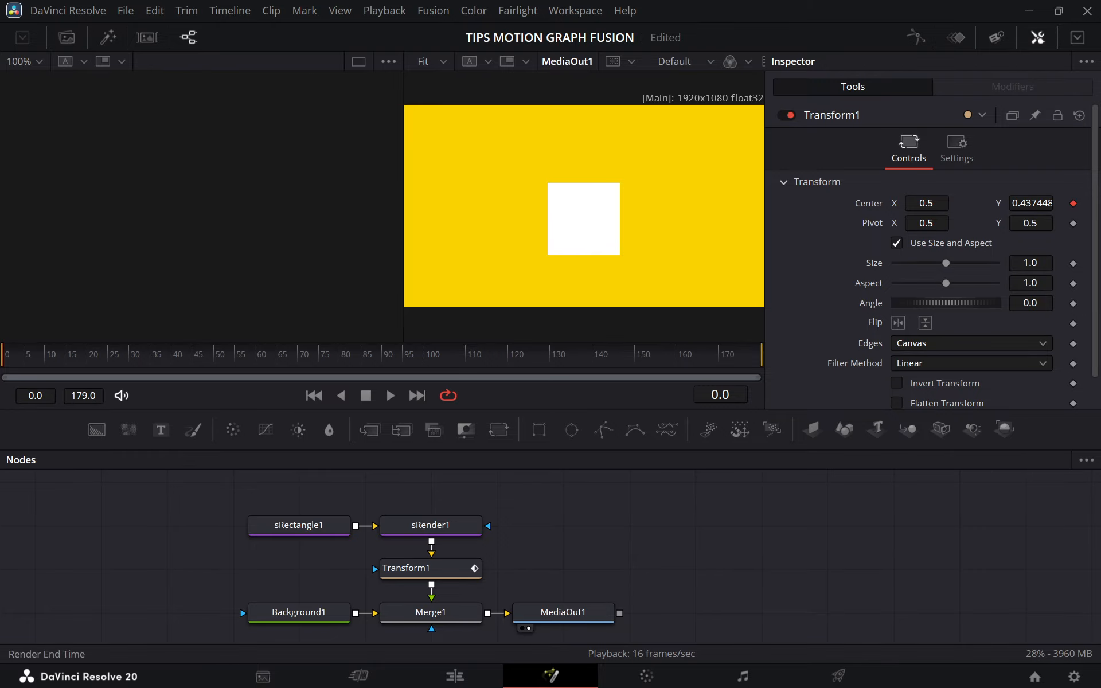
Review the nodes that make the white square and play back its animated motion.
{"action": "left_click_drag", "start_coordinate": [246, 489], "coordinate": [447, 530]}
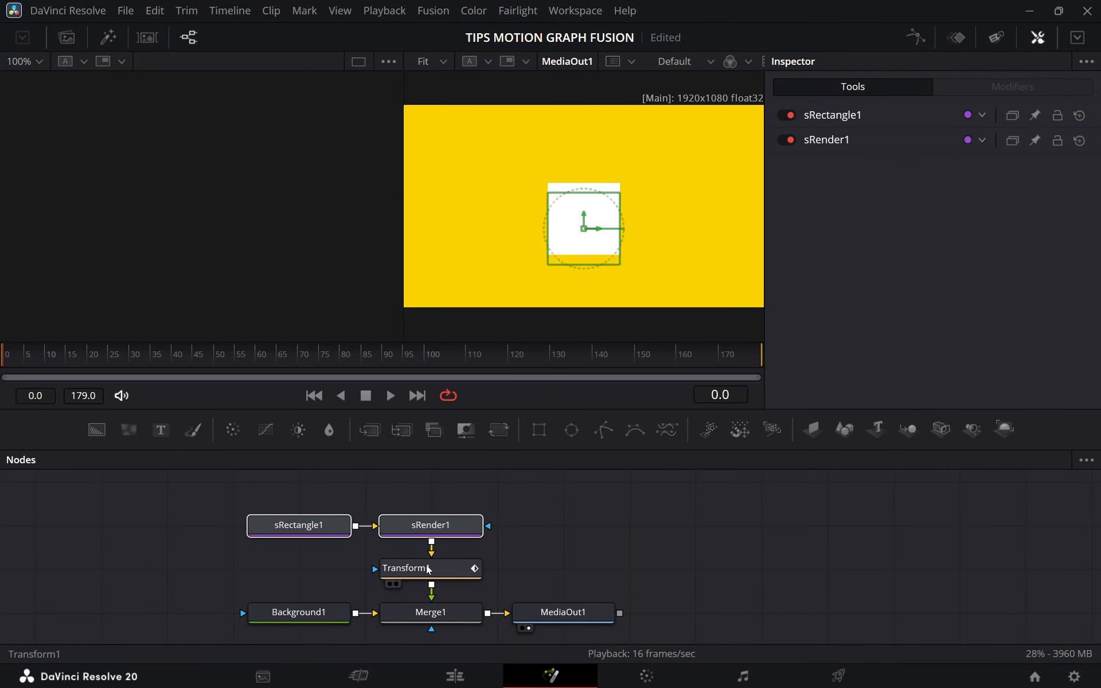
{"action": "key", "text": "space"}
{"action": "left_click", "coordinate": [541, 539]}
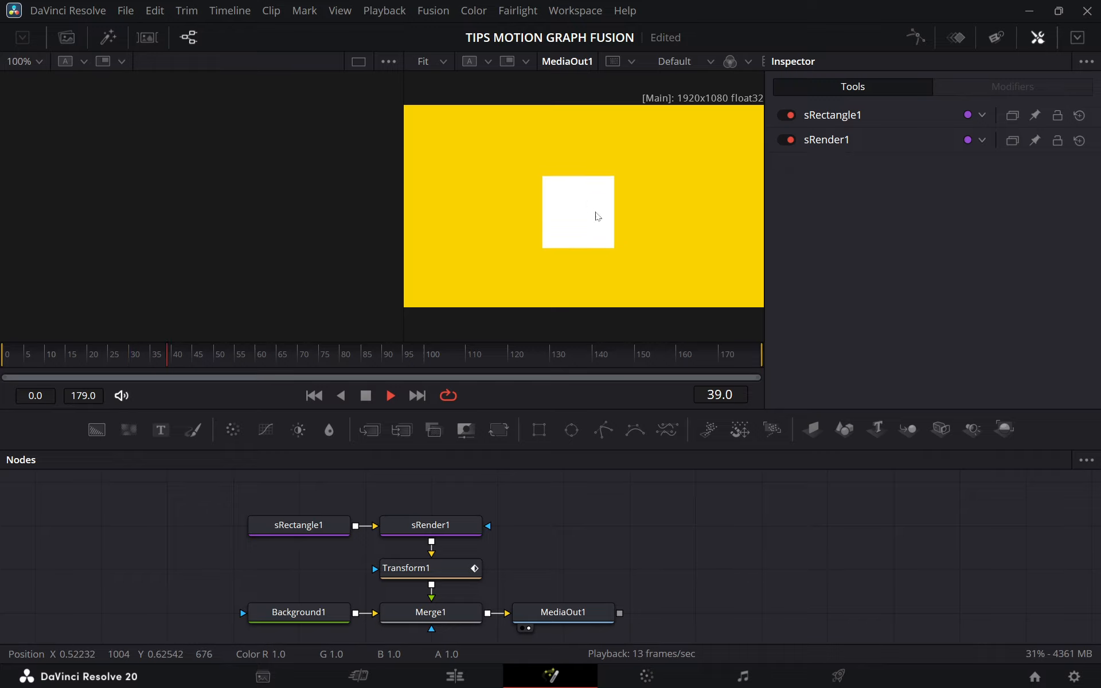
{"action": "key", "text": "space"}
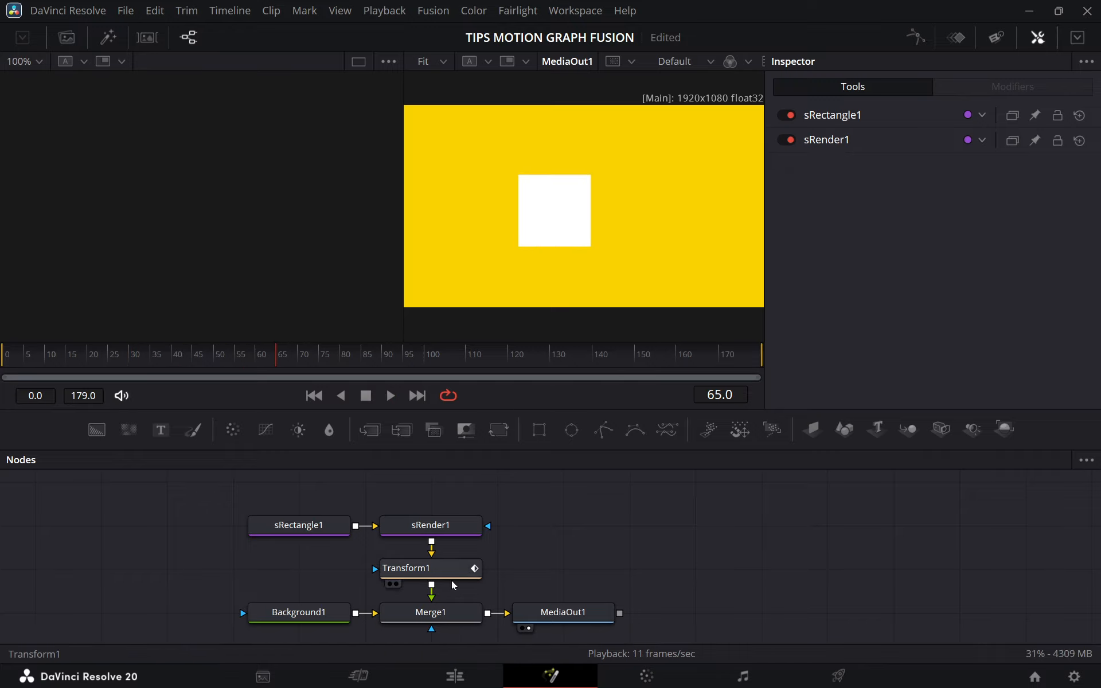
Reset the Transform1 node to its defaults, scrub the timeline to check the square, and return to frame 0.
{"action": "left_click", "coordinate": [436, 569]}
{"action": "left_click", "coordinate": [25, 363]}
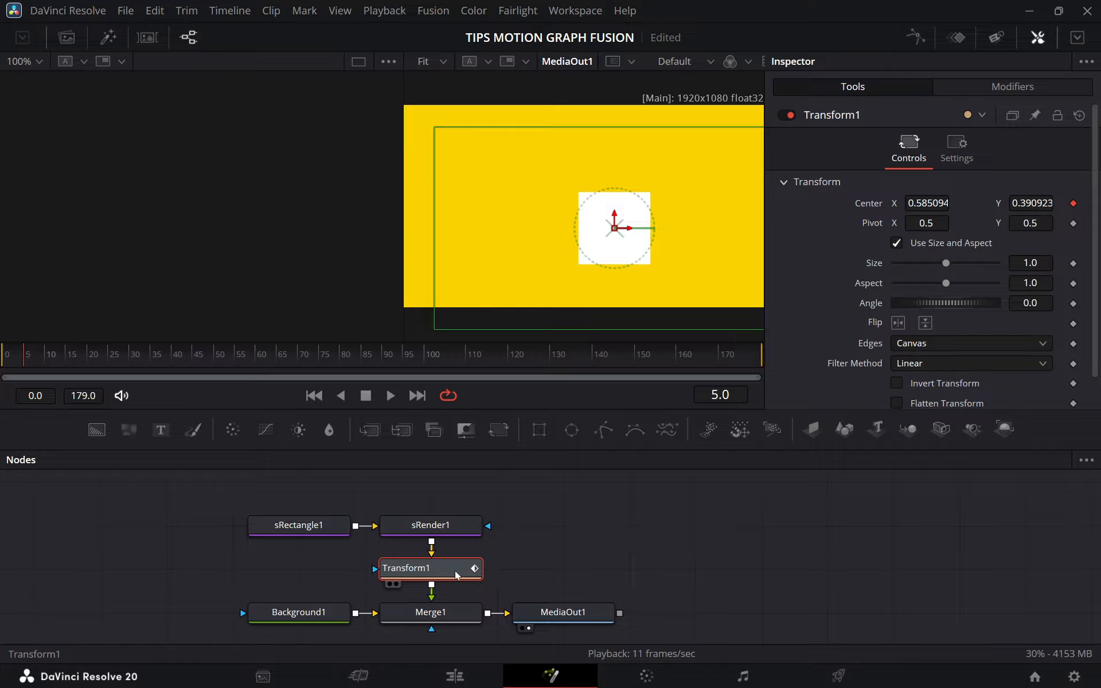
{"action": "left_click", "coordinate": [1081, 116]}
{"action": "left_click_drag", "start_coordinate": [107, 364], "coordinate": [189, 363]}
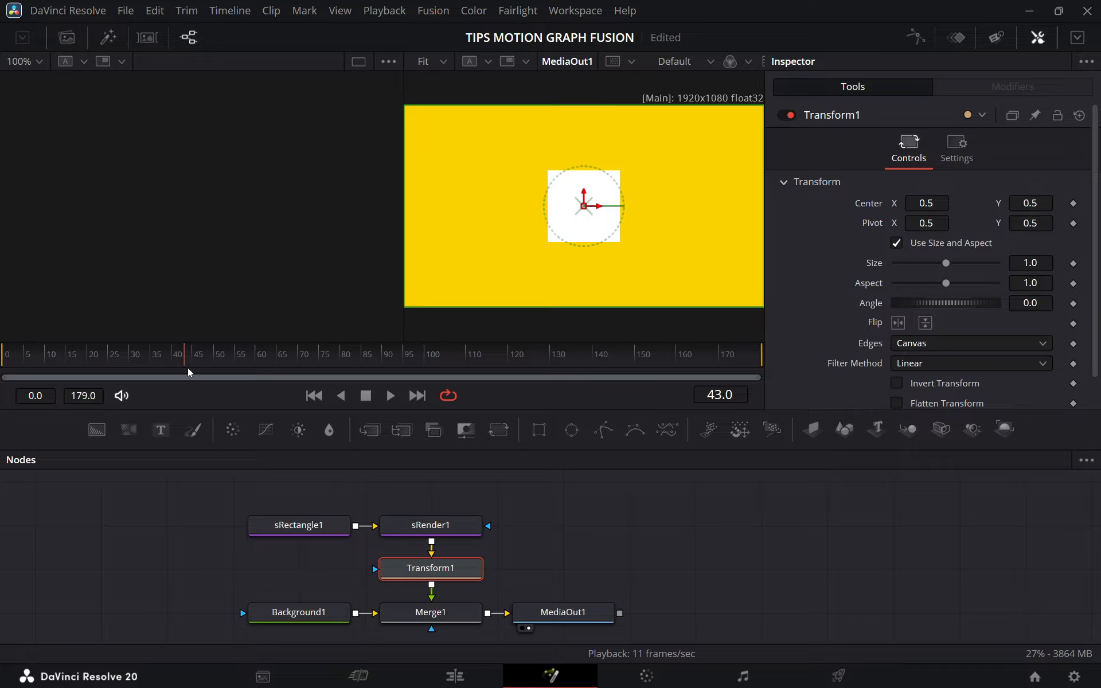
{"action": "left_click", "coordinate": [27, 363]}
{"action": "left_click_drag", "start_coordinate": [27, 364], "coordinate": [7, 364]}
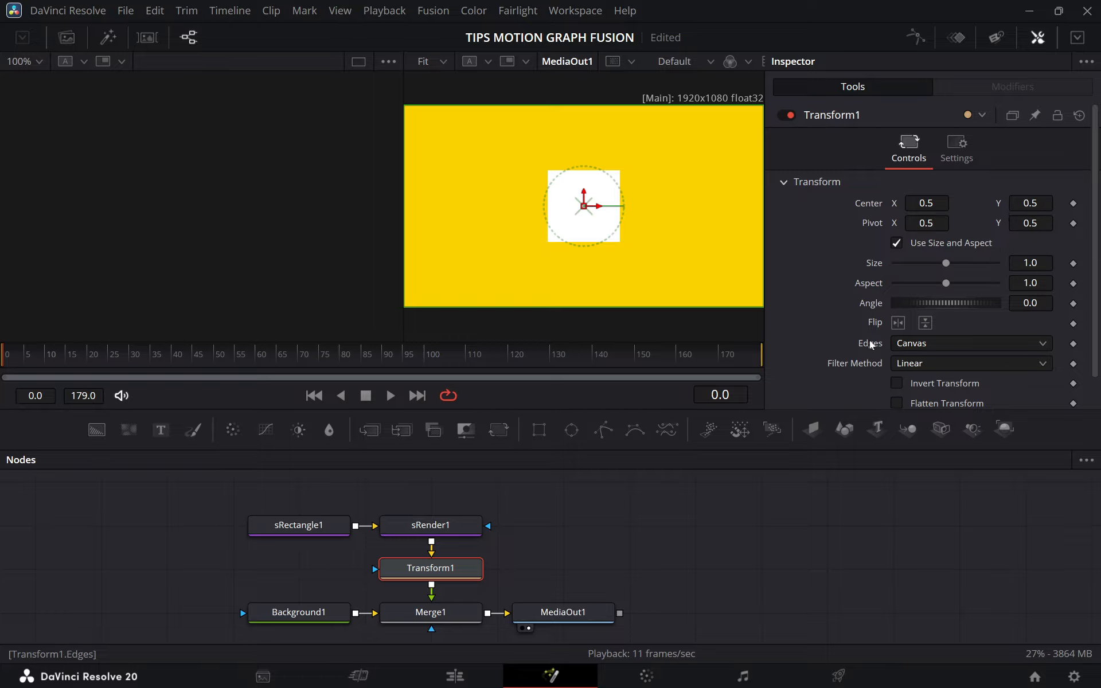
Apply a Perturb modifier to the Center of Transform1.
{"action": "right_click", "coordinate": [879, 208]}
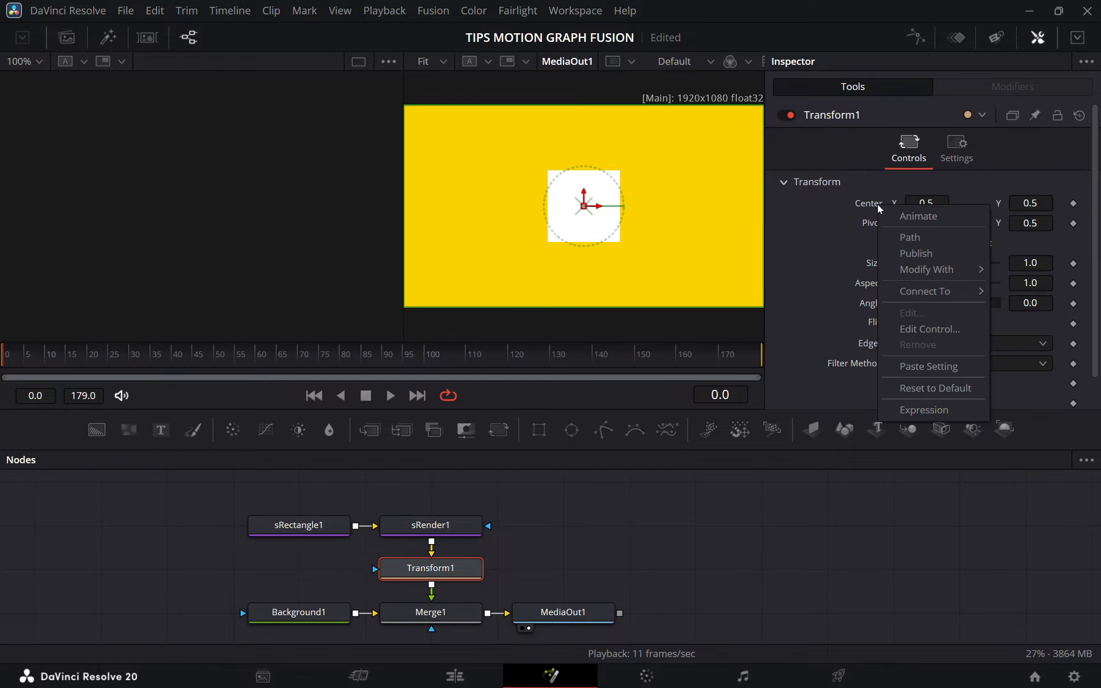
{"action": "mouse_move", "coordinate": [940, 274]}
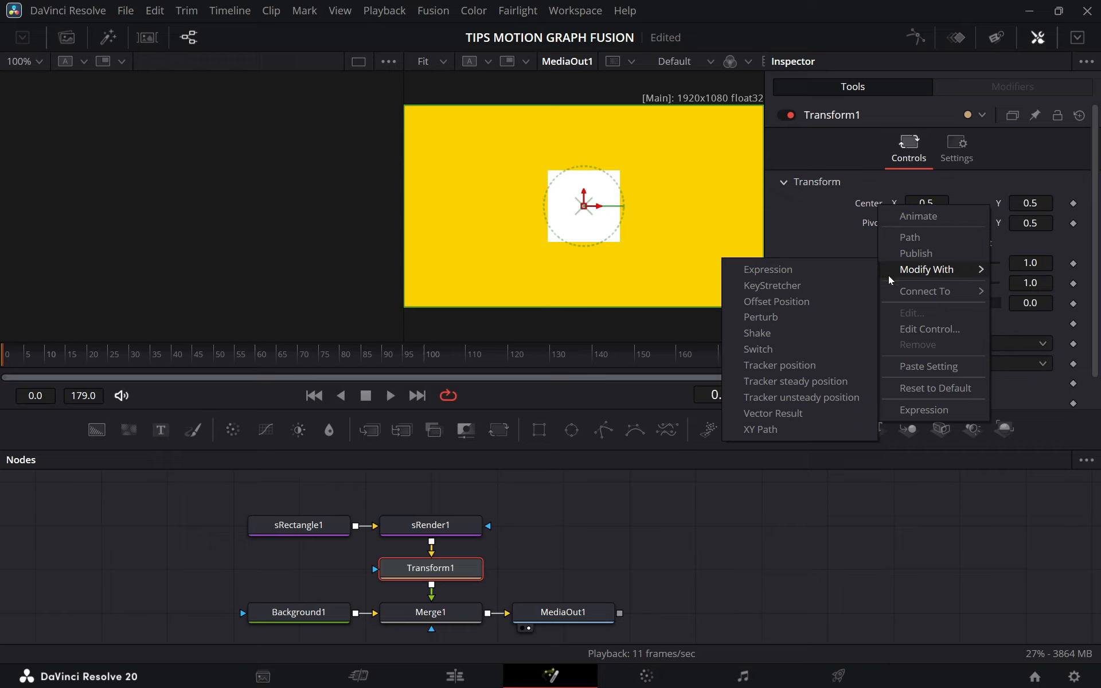
{"action": "left_click", "coordinate": [786, 318]}
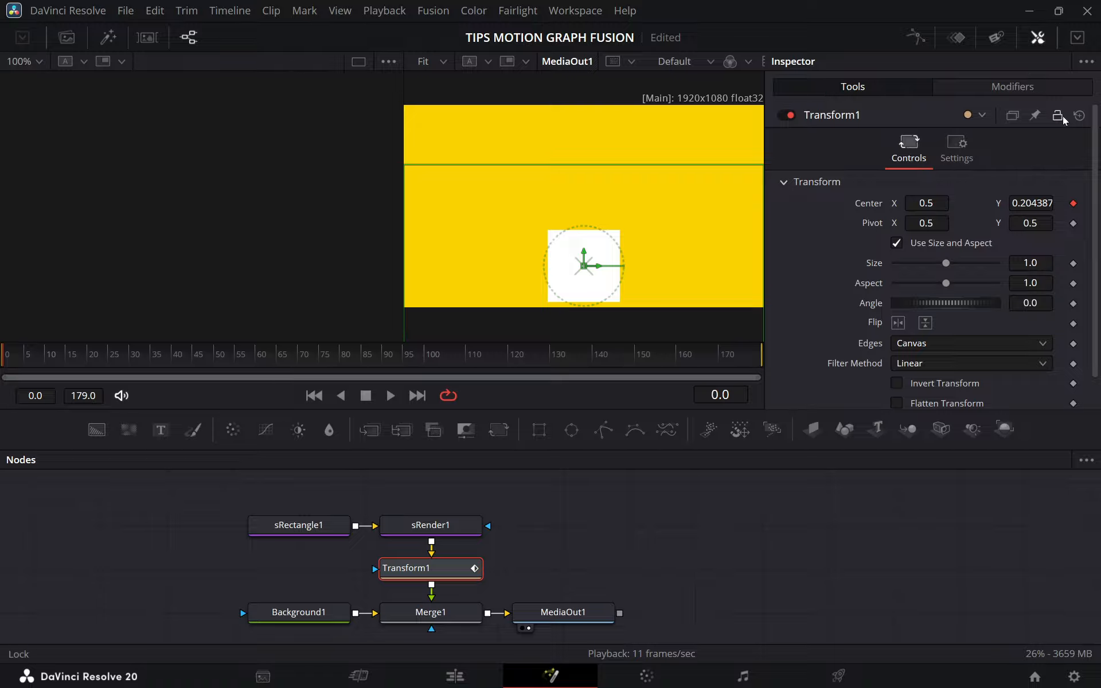
Set the Perturb modifier's strength to 0.65, wobble to 0.6 and speed to 2.93.
{"action": "left_click", "coordinate": [1017, 90]}
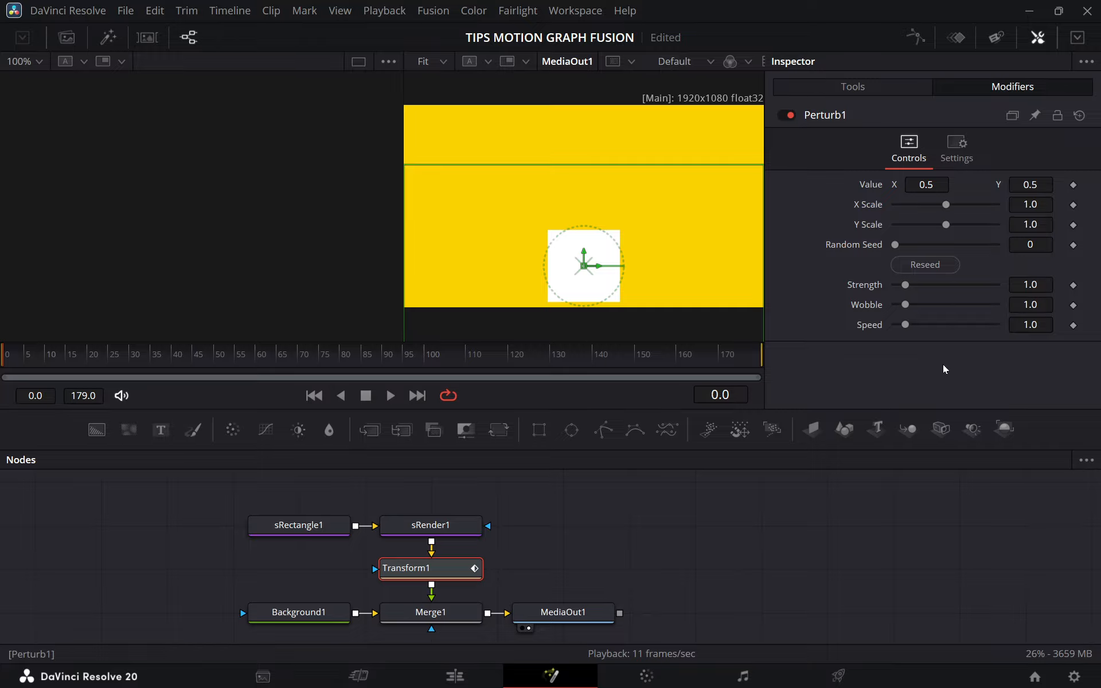
{"action": "left_click_drag", "start_coordinate": [1030, 284], "coordinate": [1010, 284]}
{"action": "left_click_drag", "start_coordinate": [902, 305], "coordinate": [924, 324]}
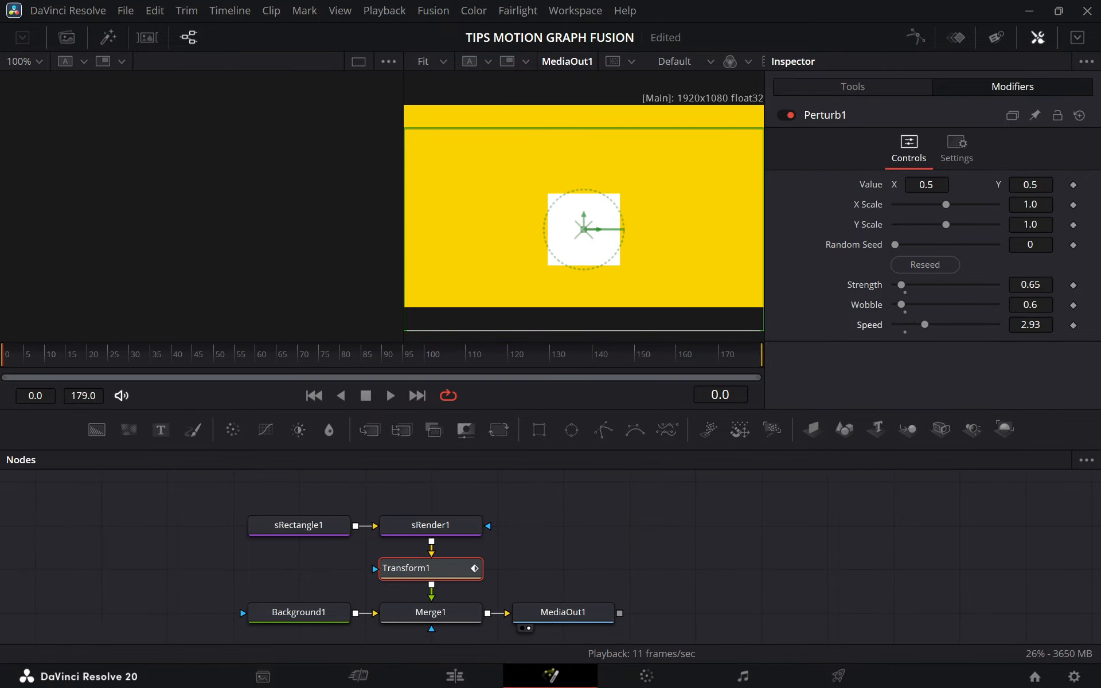
Play the perturbed square's motion from frame 0 and inspect the Transform1 Center values and modifier settings.
{"action": "left_click_drag", "start_coordinate": [12, 360], "coordinate": [2, 360]}
{"action": "key", "text": "space"}
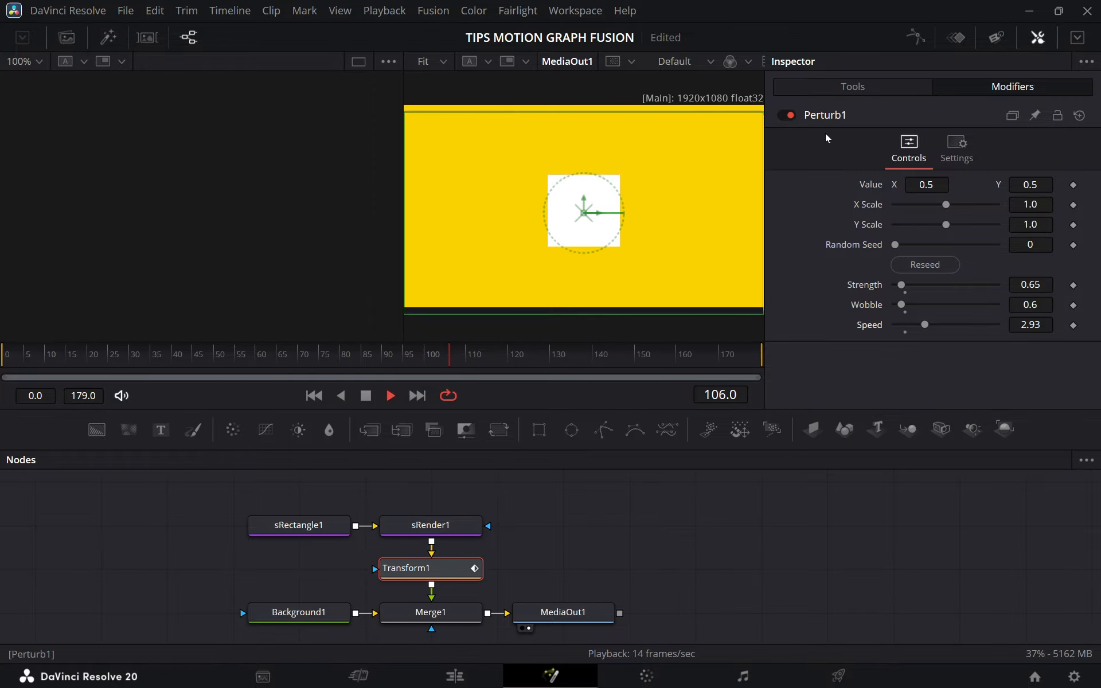
{"action": "key", "text": "space"}
{"action": "left_click", "coordinate": [868, 91]}
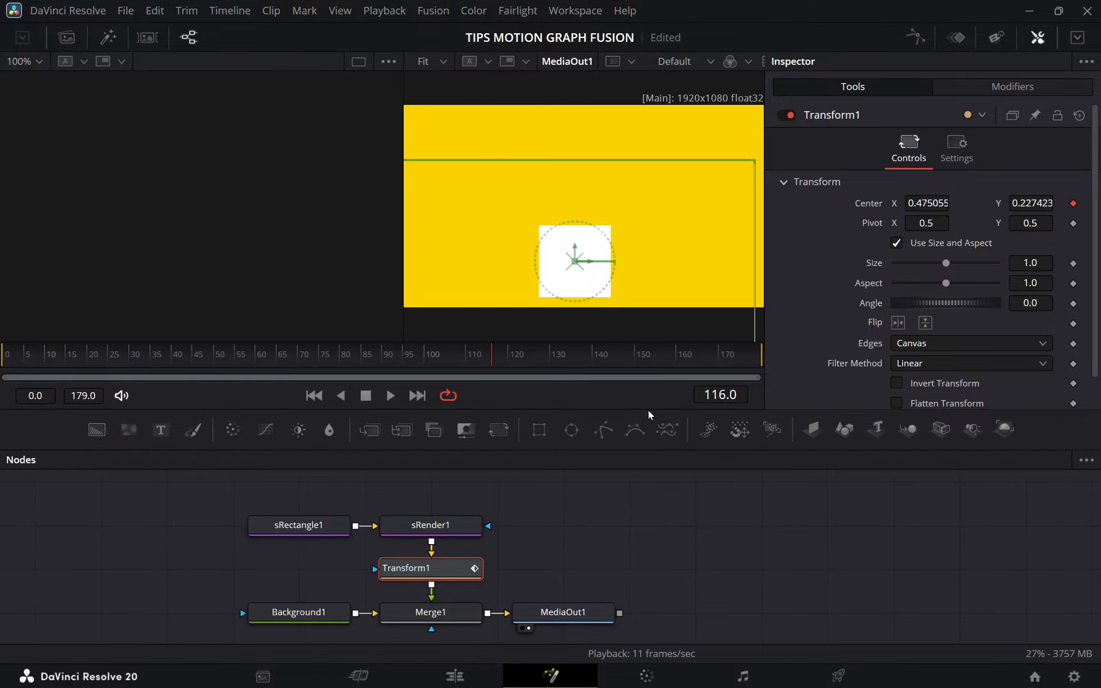
{"action": "left_click", "coordinate": [1009, 86]}
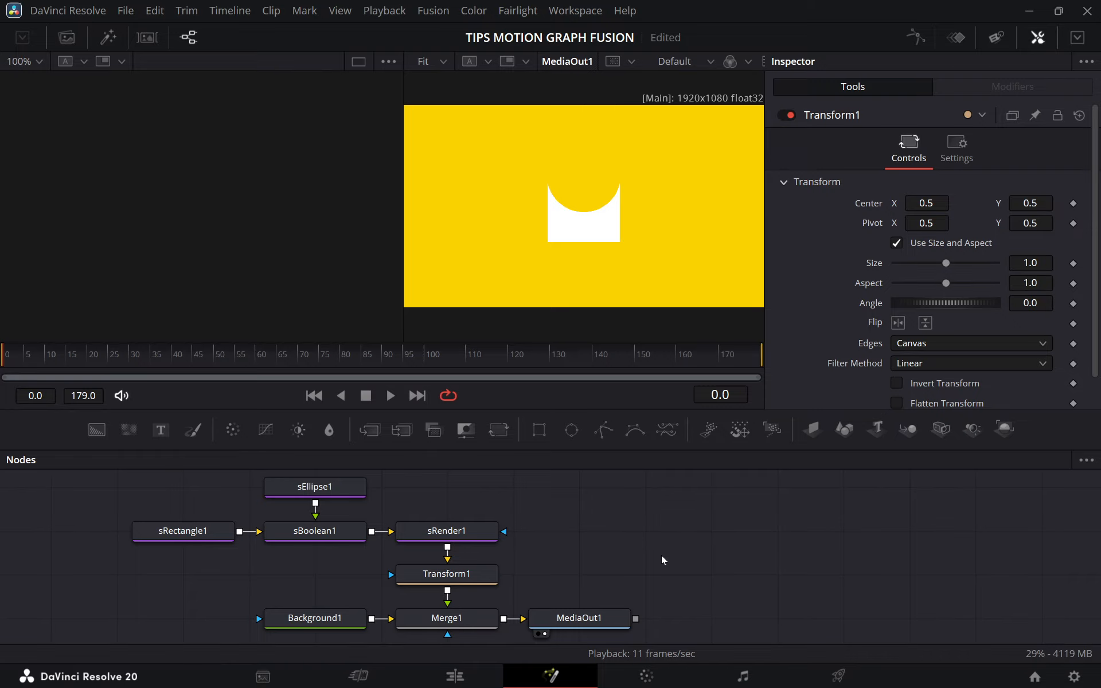
Review the notched square's node tree and play the composition from frame 0.
{"action": "left_click_drag", "start_coordinate": [662, 560], "coordinate": [668, 554]}
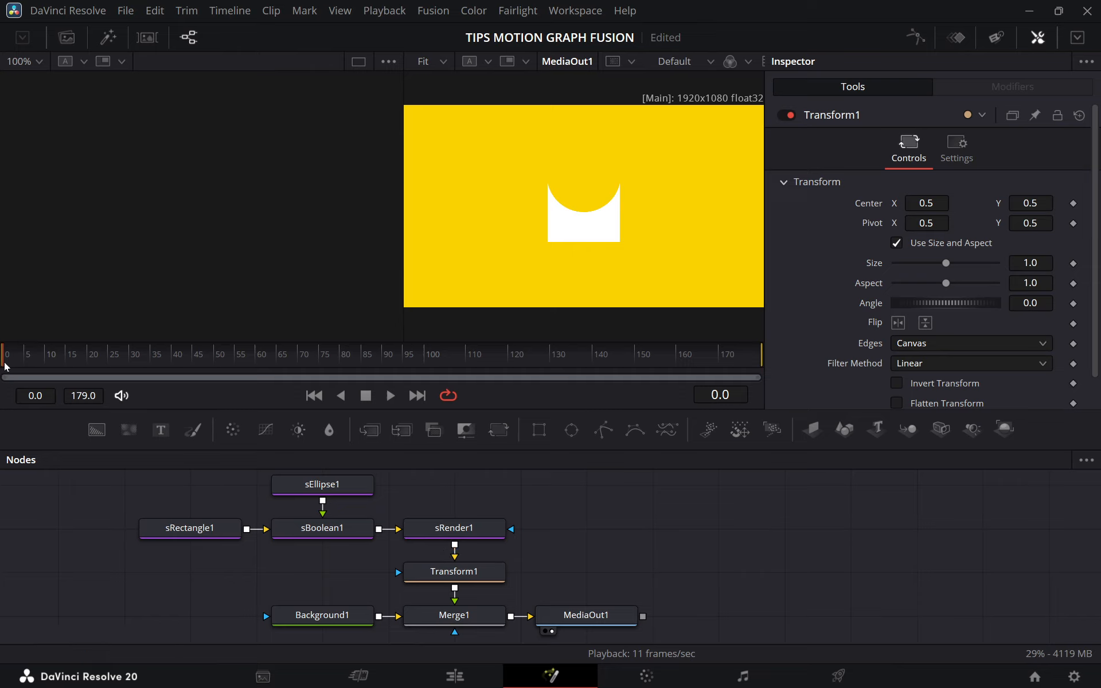
{"action": "mouse_move", "coordinate": [3, 363]}
{"action": "left_mouse_down"}
{"action": "mouse_move", "coordinate": [52, 364]}
{"action": "mouse_move", "coordinate": [3, 367]}
{"action": "left_mouse_up"}
{"action": "key", "text": "space"}
{"action": "left_click", "coordinate": [7, 365]}
{"action": "left_click_drag", "start_coordinate": [213, 475], "coordinate": [510, 541]}
Add the expression time*4 to the Angle of Transform1.
{"action": "left_click", "coordinate": [493, 579]}
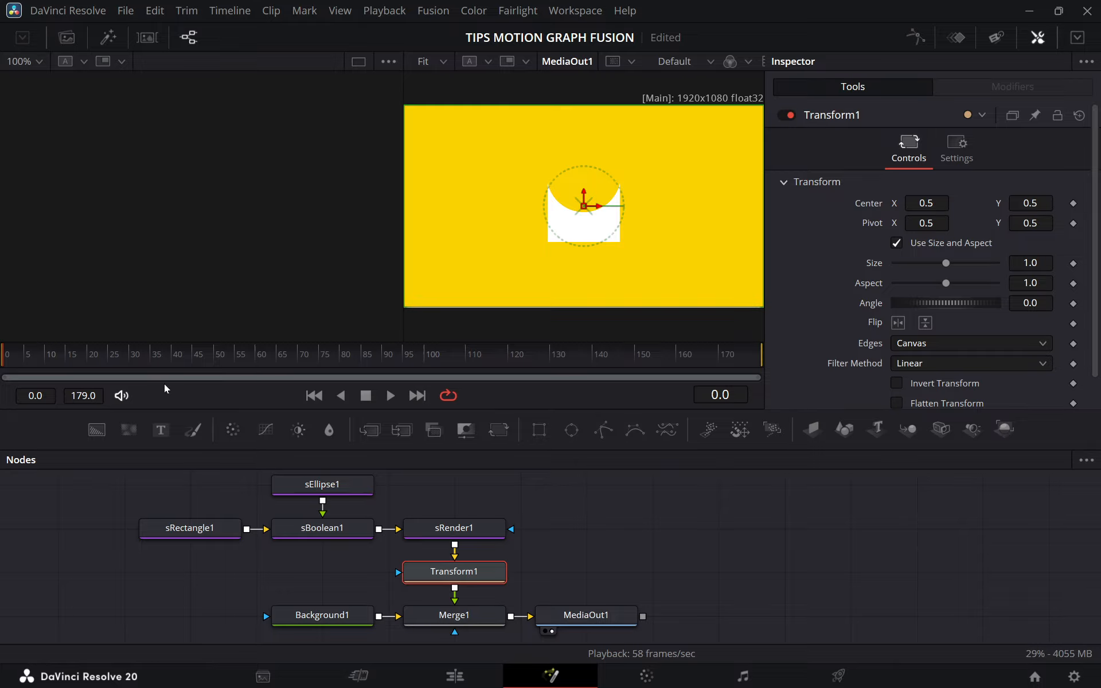
{"action": "left_click_drag", "start_coordinate": [150, 365], "coordinate": [126, 378]}
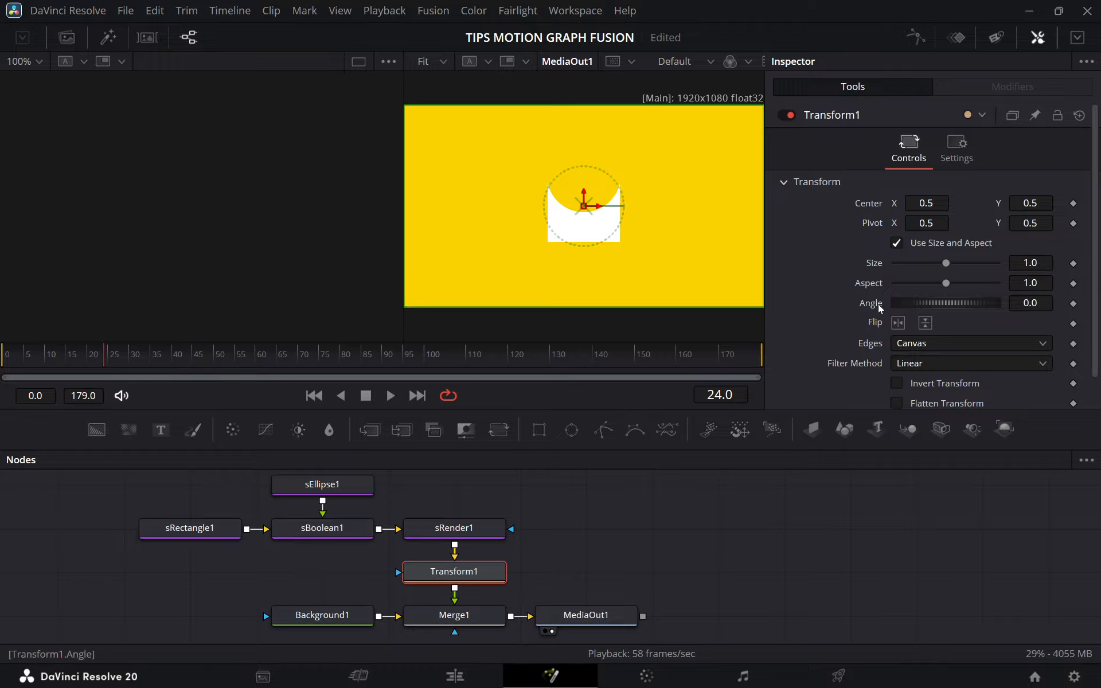
{"action": "key", "text": "ctrl+s"}
{"action": "right_click", "coordinate": [869, 306]}
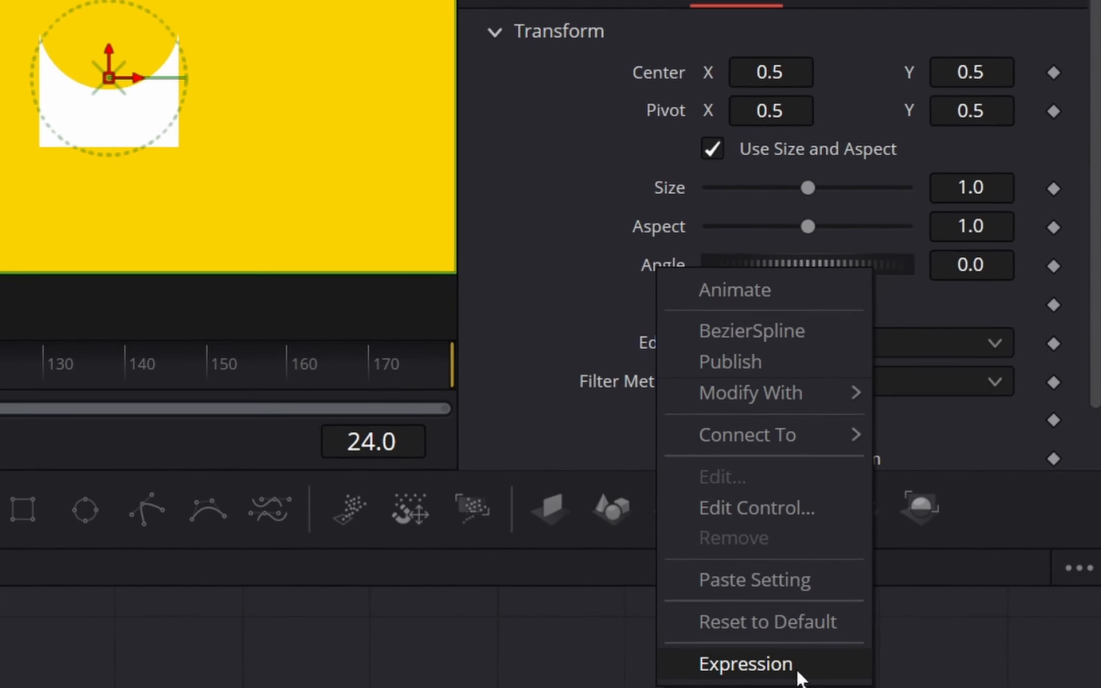
{"action": "left_click", "coordinate": [752, 667]}
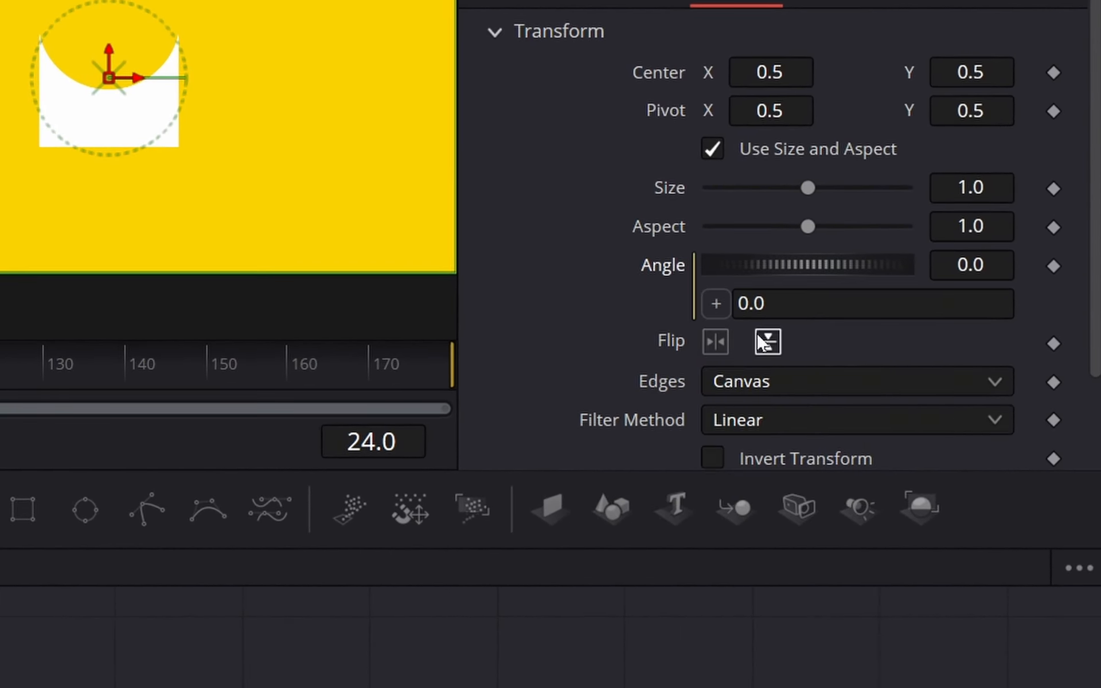
{"action": "key", "text": "ctrl+a"}
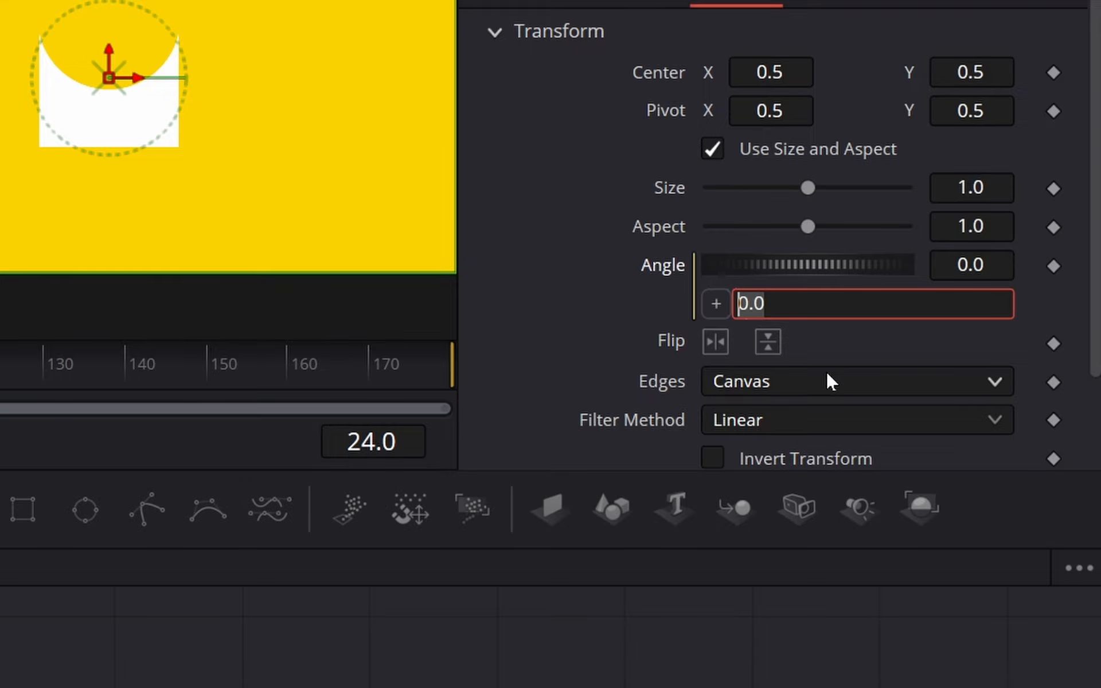
{"action": "type", "text": "time*"}
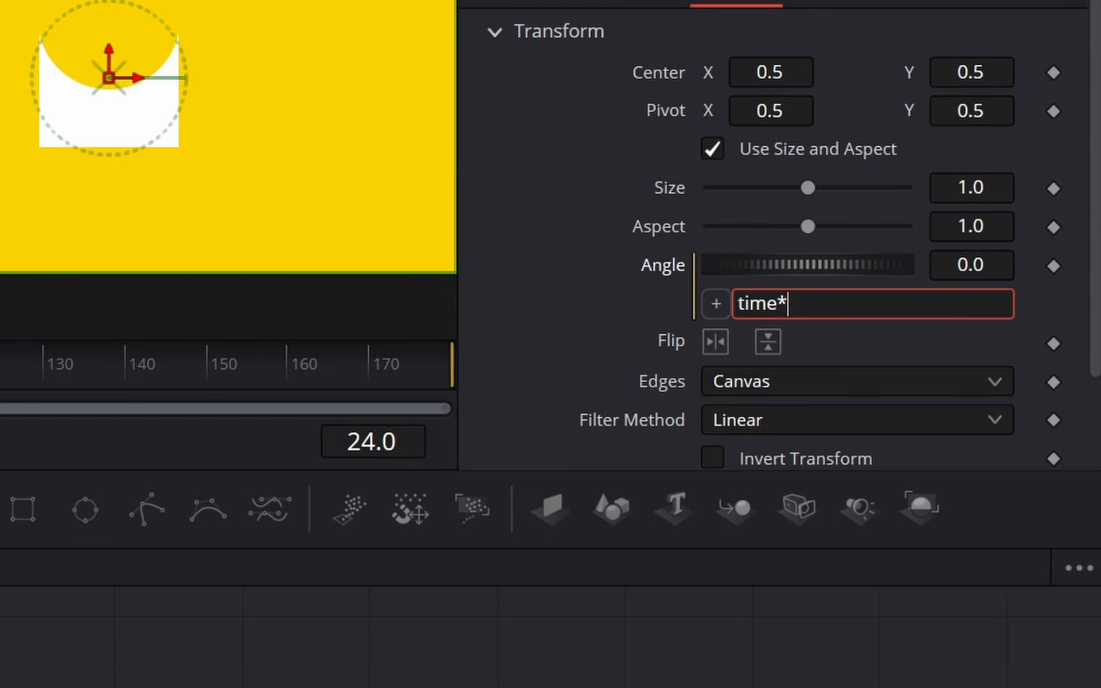
{"action": "type", "text": "4"}
{"action": "key", "text": "Return"}
Step through the animation frame by frame from frame 0 to frame 12 to examine how the Angle changes.
{"action": "left_click_drag", "start_coordinate": [371, 441], "coordinate": [299, 439]}
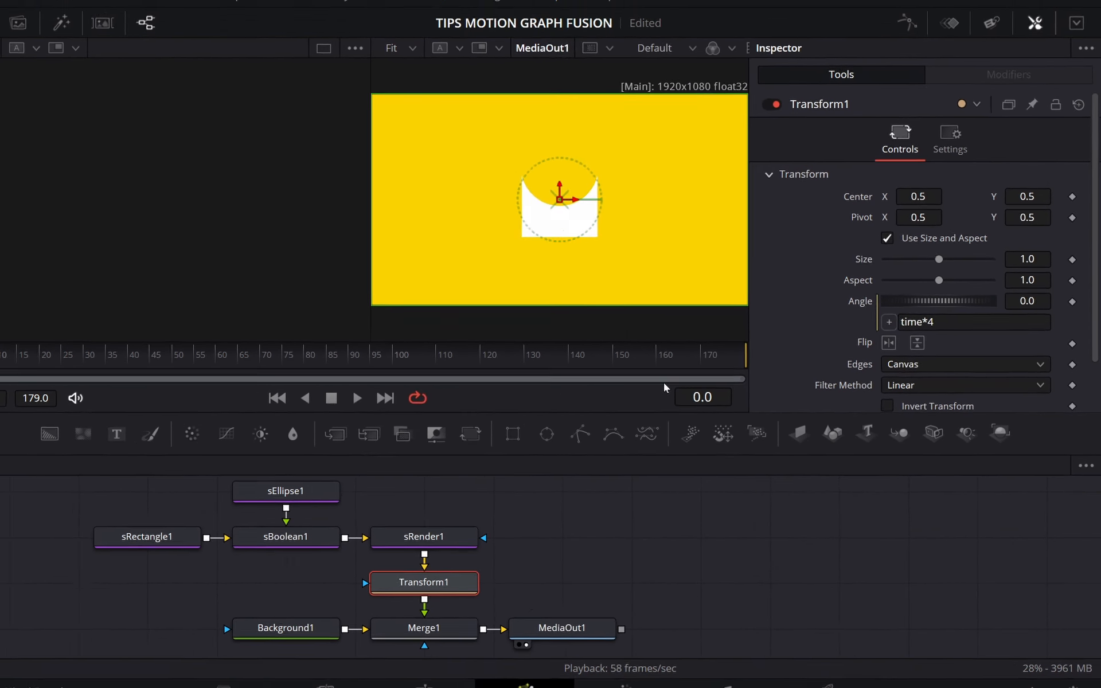
{"action": "left_click_drag", "start_coordinate": [371, 441], "coordinate": [382, 442]}
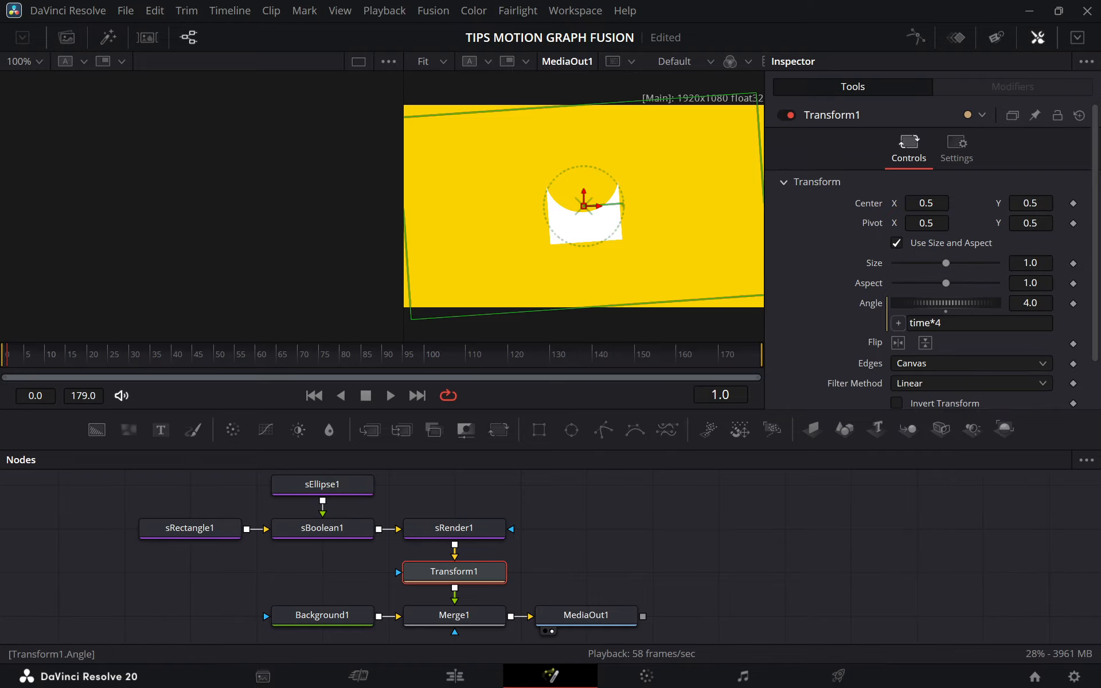
{"action": "key", "text": "Right"}
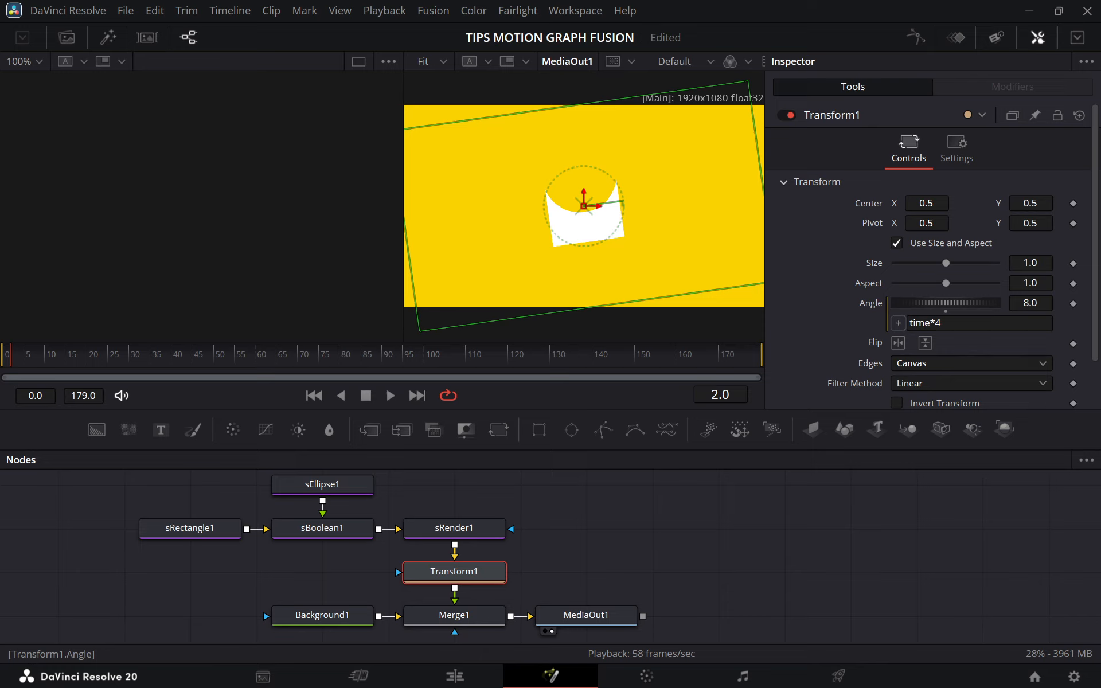
{"action": "key", "text": "Right"}
{"action": "key", "text": "Right"}
{"action": "key", "text": "Right"}
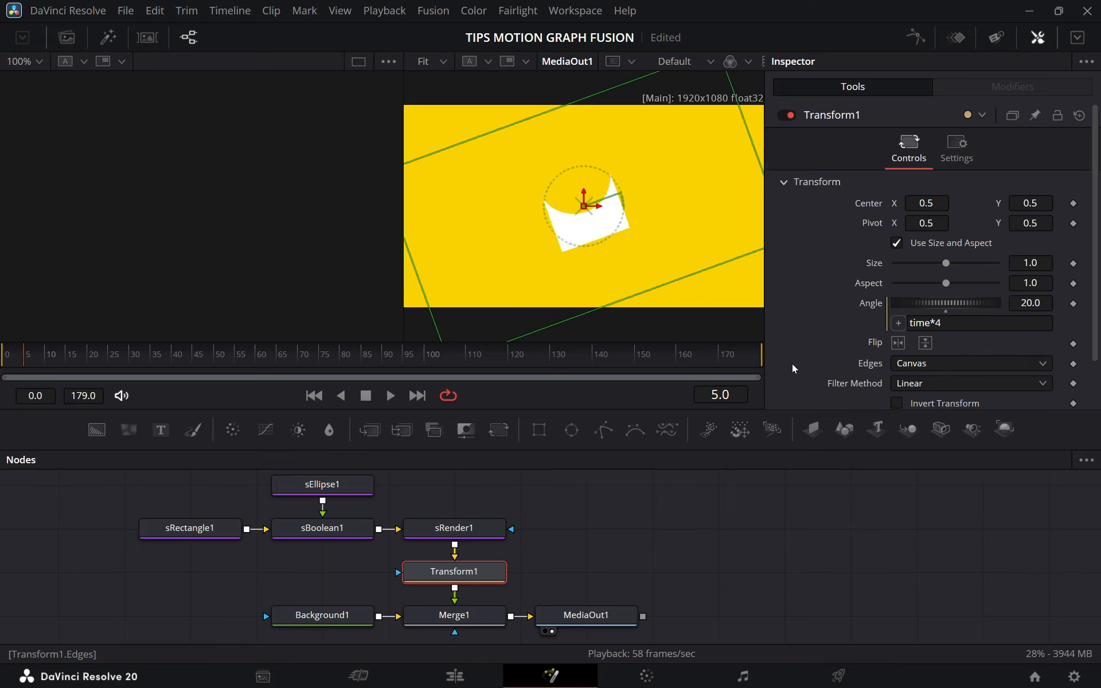
{"action": "key", "text": "Right"}
{"action": "key", "text": "Right"}
{"action": "key", "text": "Right"}
{"action": "key", "text": "Right"}
{"action": "key", "text": "Right"}
{"action": "key", "text": "Right"}
{"action": "key", "text": "Right"}
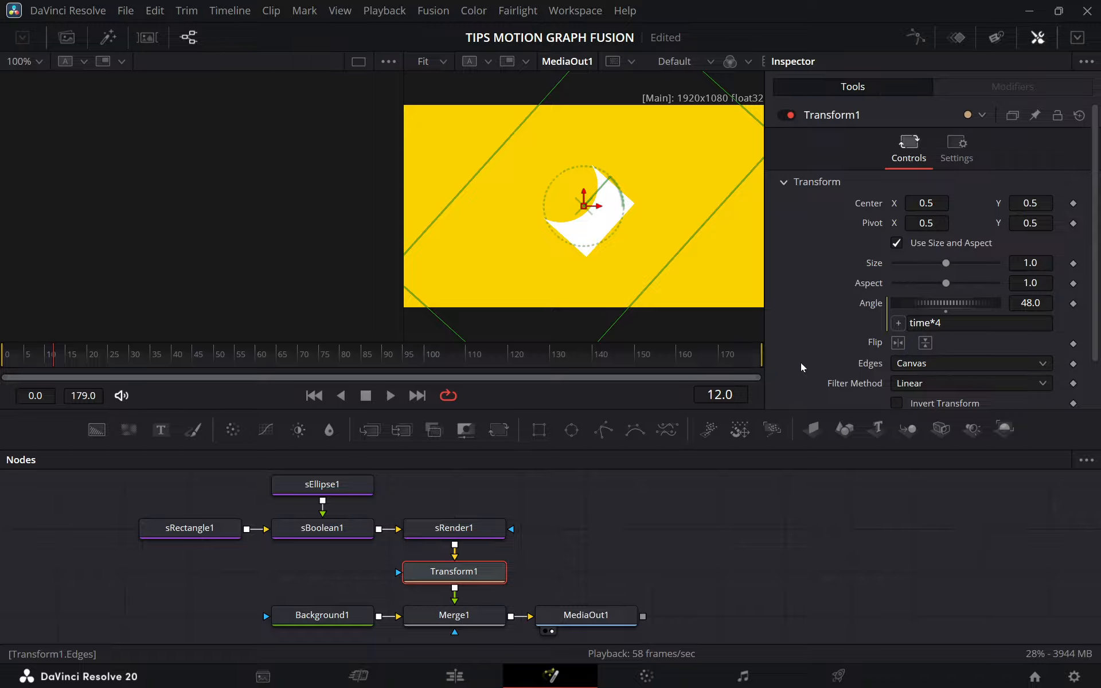
Deselect the Transform1 node and play back the shape's continuous rotation.
{"action": "left_click", "coordinate": [634, 557]}
{"action": "key", "text": "space"}
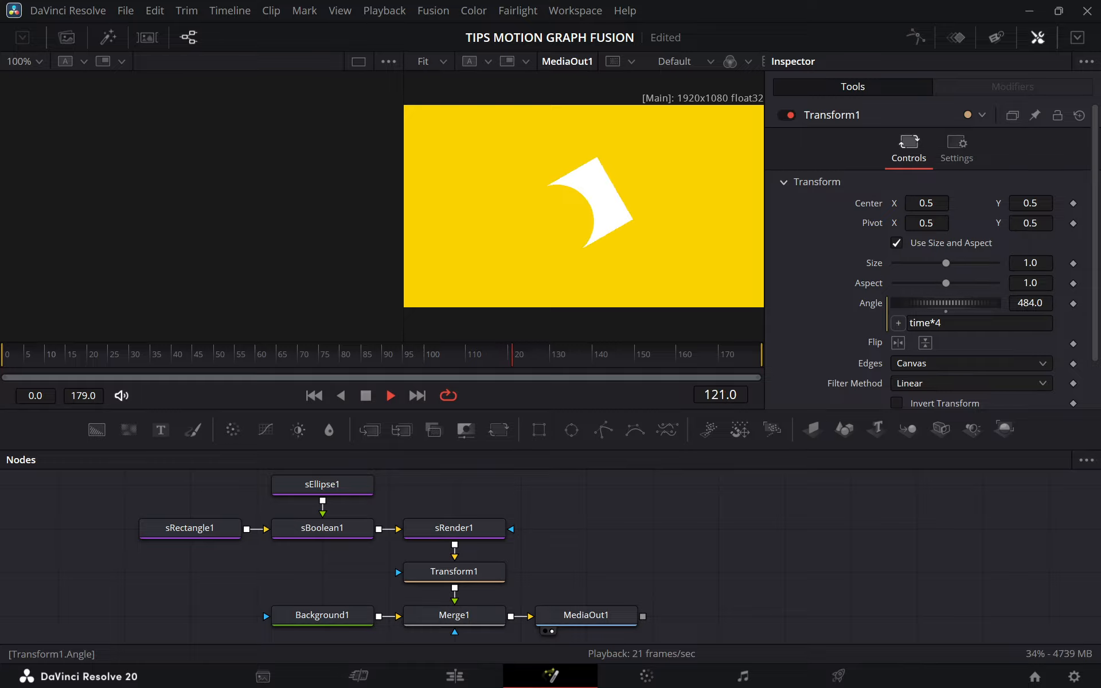
{"action": "key", "text": "space"}
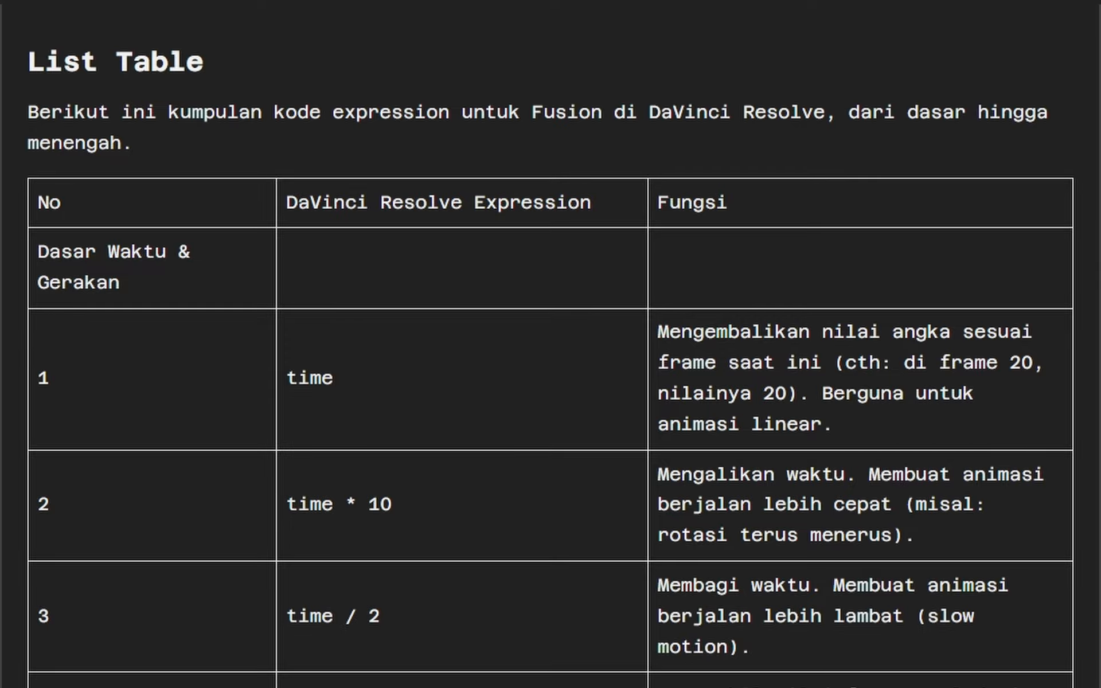
Read through the table of Fusion expressions, covering time, looping, math and logic, and randomness functions.
{"action": "scroll", "coordinate": [551, 344], "scroll_direction": "down", "scroll_amount": 5}
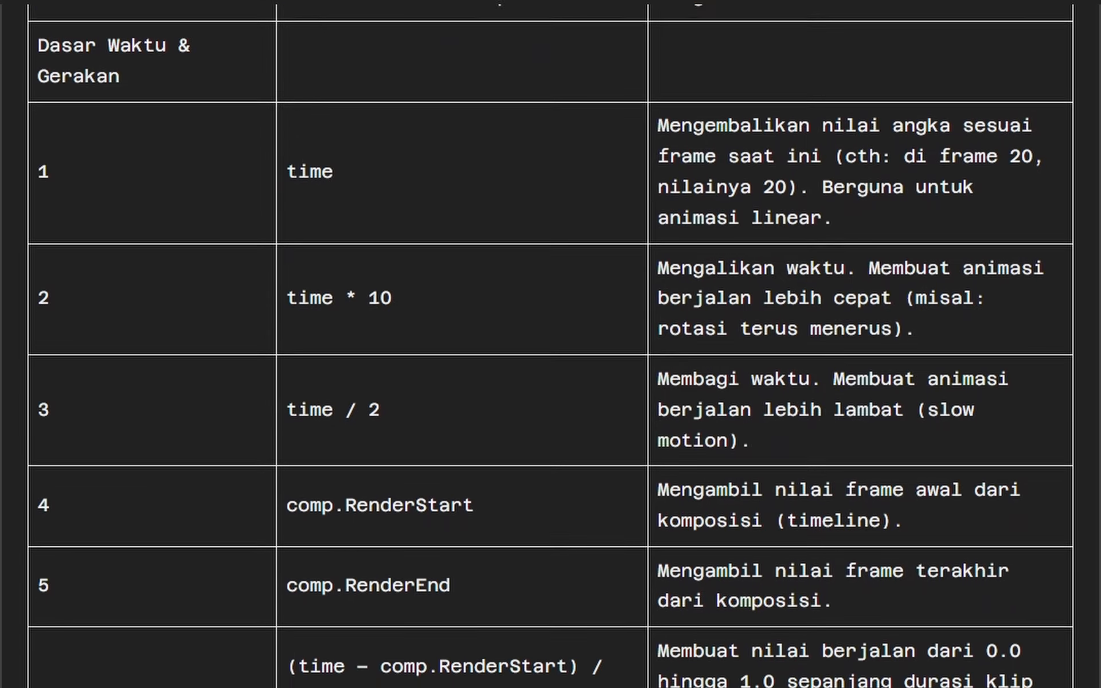
{"action": "scroll", "coordinate": [551, 344], "scroll_direction": "down", "scroll_amount": 7}
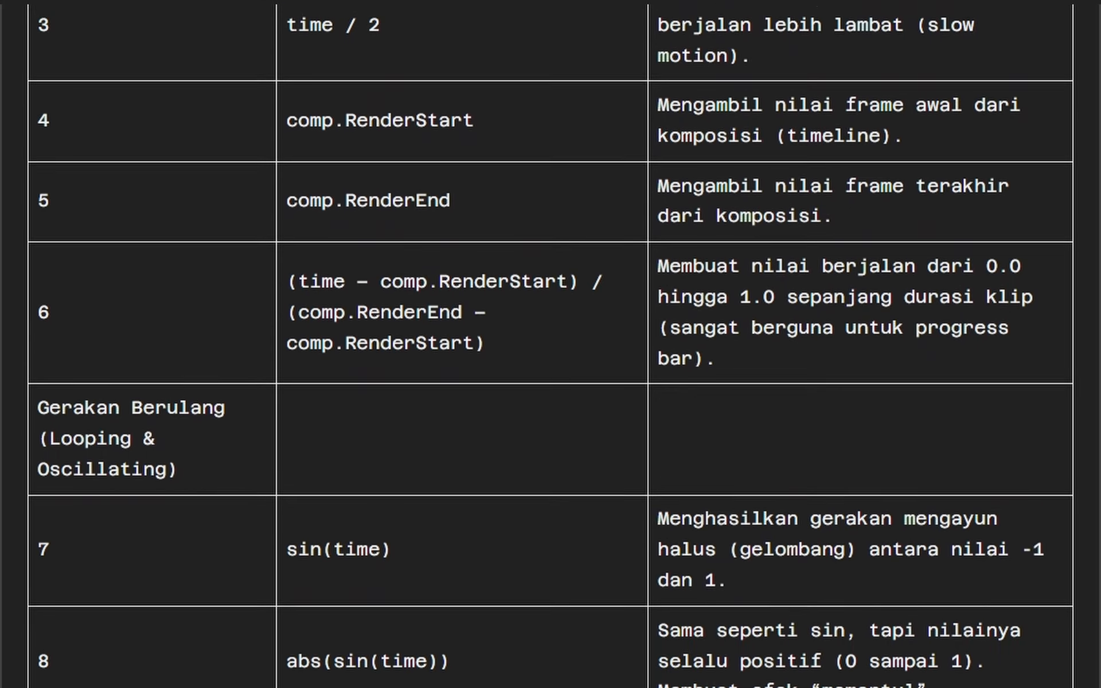
{"action": "scroll", "coordinate": [551, 344], "scroll_direction": "down", "scroll_amount": 8}
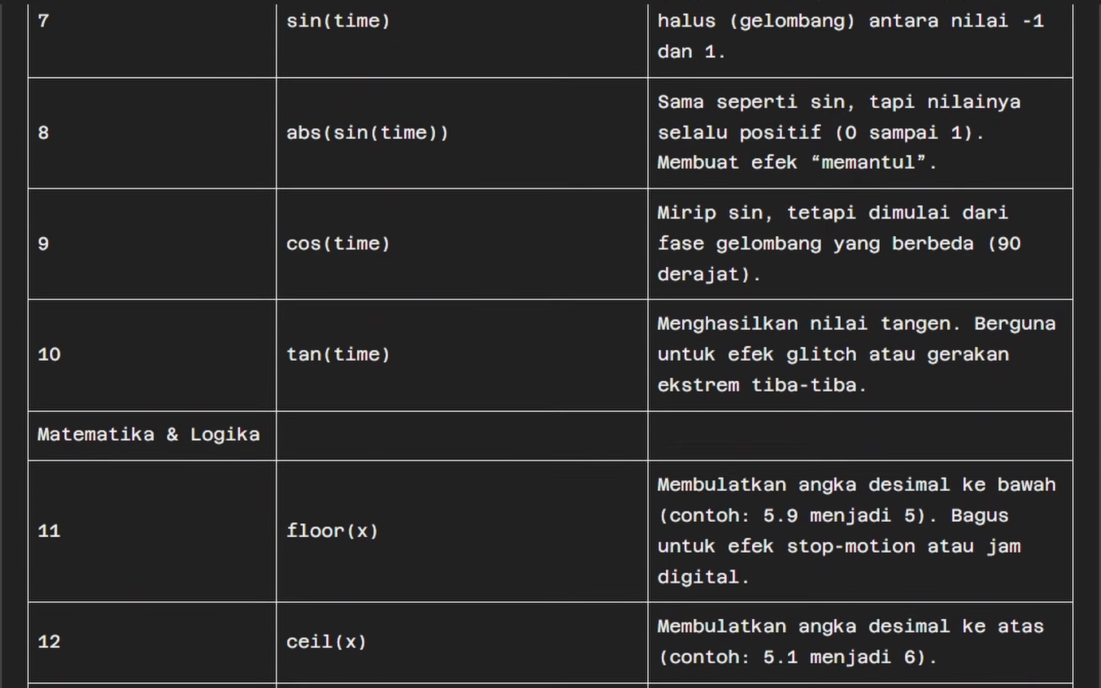
{"action": "scroll", "coordinate": [550, 344], "scroll_direction": "down", "scroll_amount": 8}
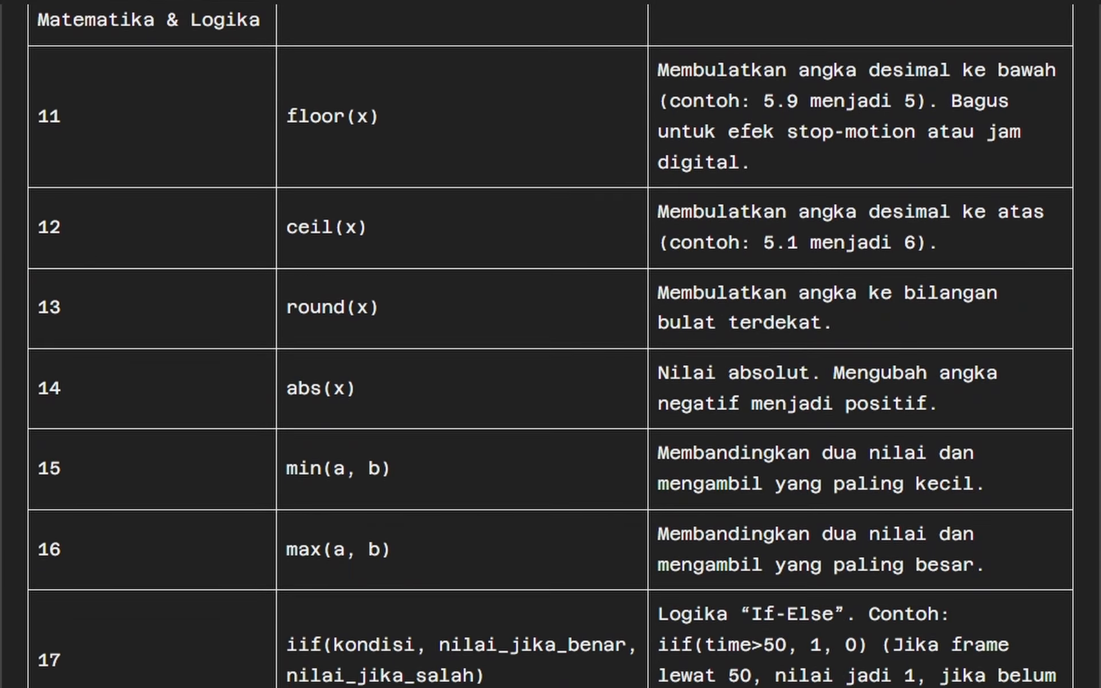
{"action": "scroll", "coordinate": [551, 344], "scroll_direction": "down", "scroll_amount": 6}
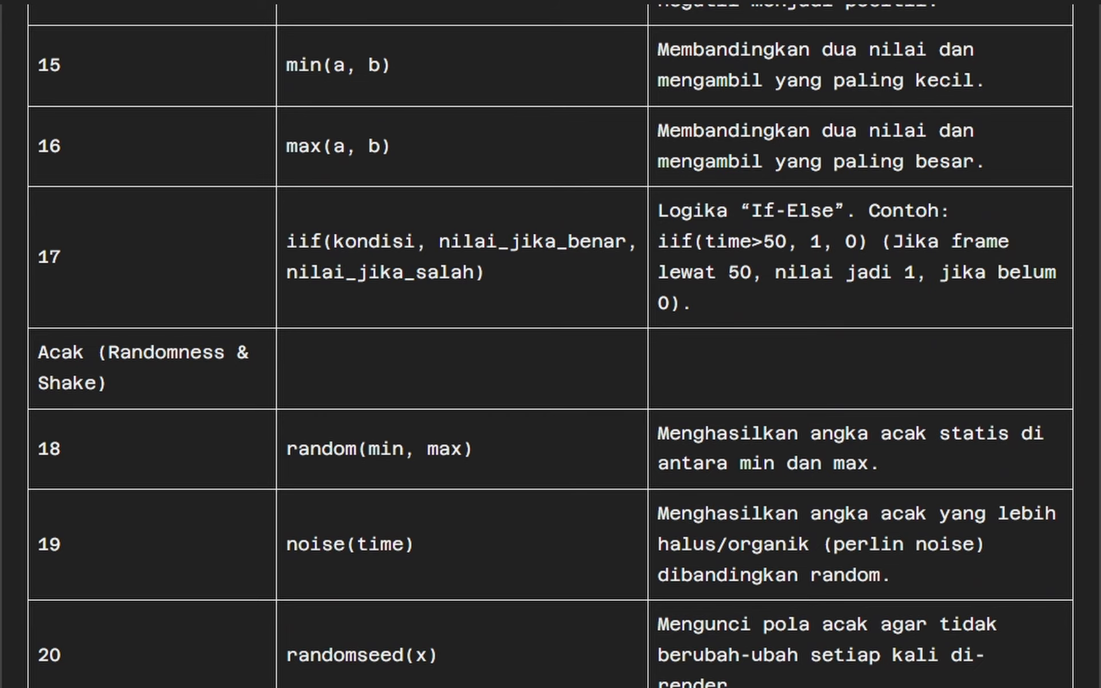
{"action": "scroll", "coordinate": [550, 344], "scroll_direction": "down", "scroll_amount": 5}
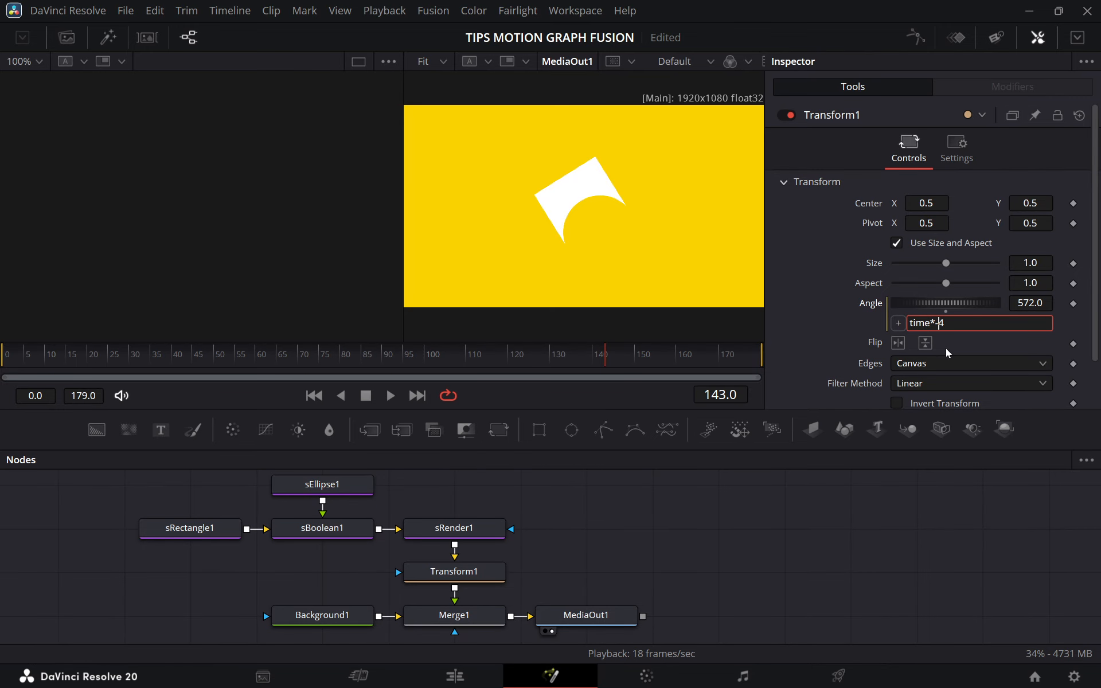
Change the Angle expression of Transform1 to time*-4 and play back the rotation from frame 12.
{"action": "key", "text": "Return"}
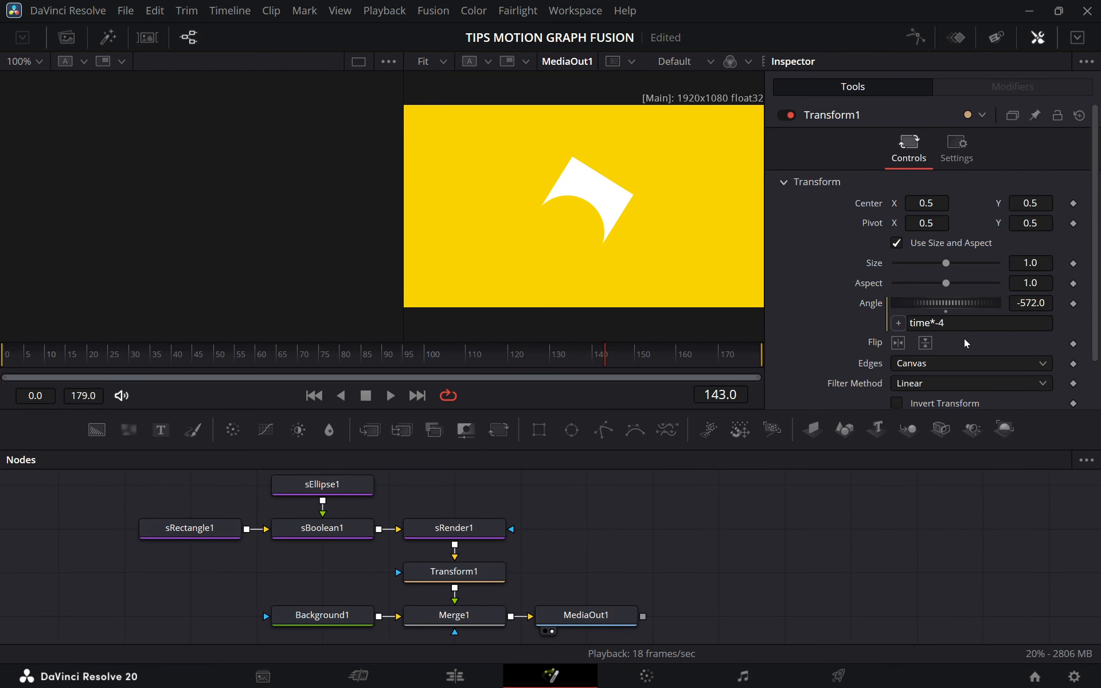
{"action": "left_click", "coordinate": [54, 361]}
{"action": "key", "text": "space"}
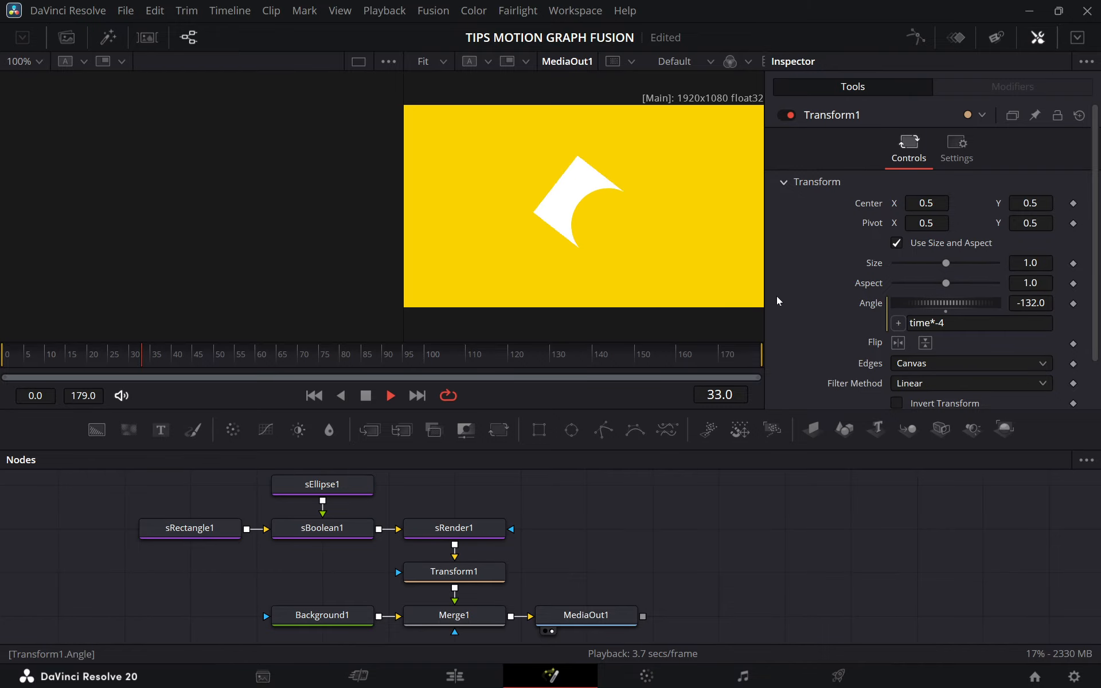
{"action": "key", "text": "space"}
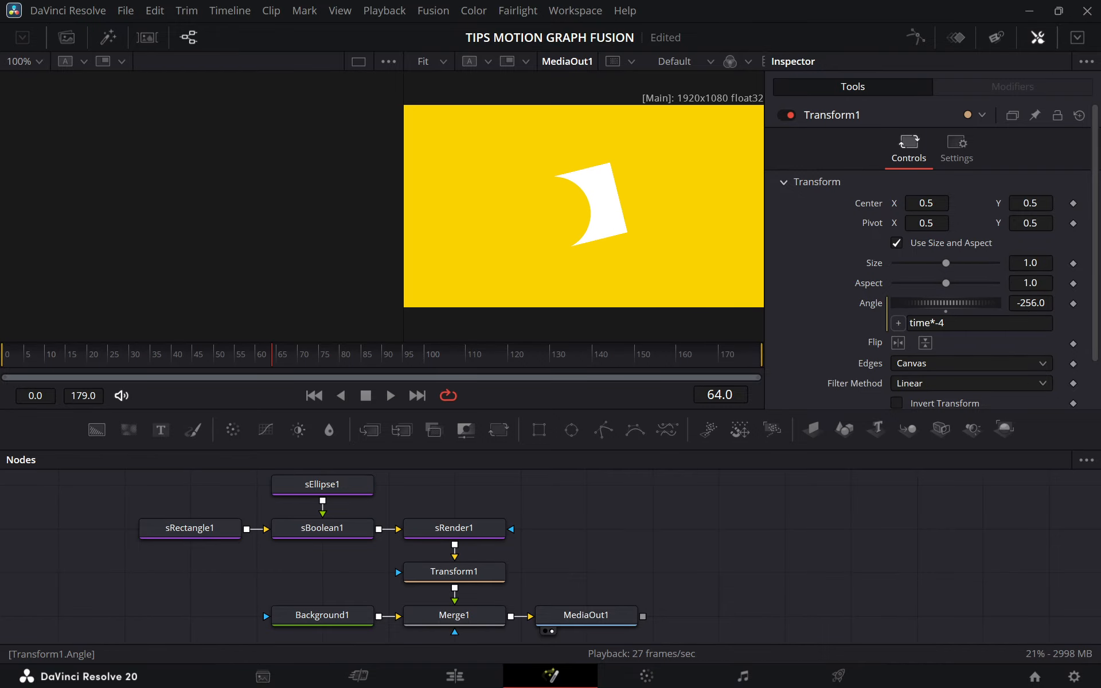
{"action": "key", "text": "space"}
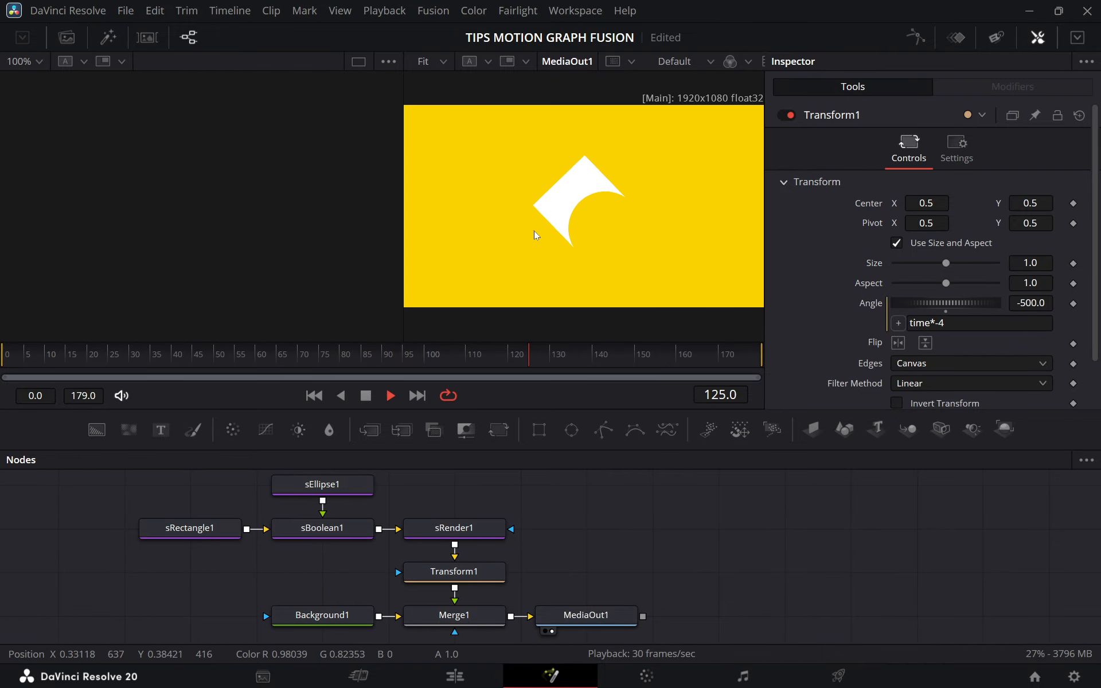
Stop the rotation playback and examine the 3D scene's node tree, with its texts, shapes, lights and camera connected to Merge3D1.
{"action": "key", "text": "space"}
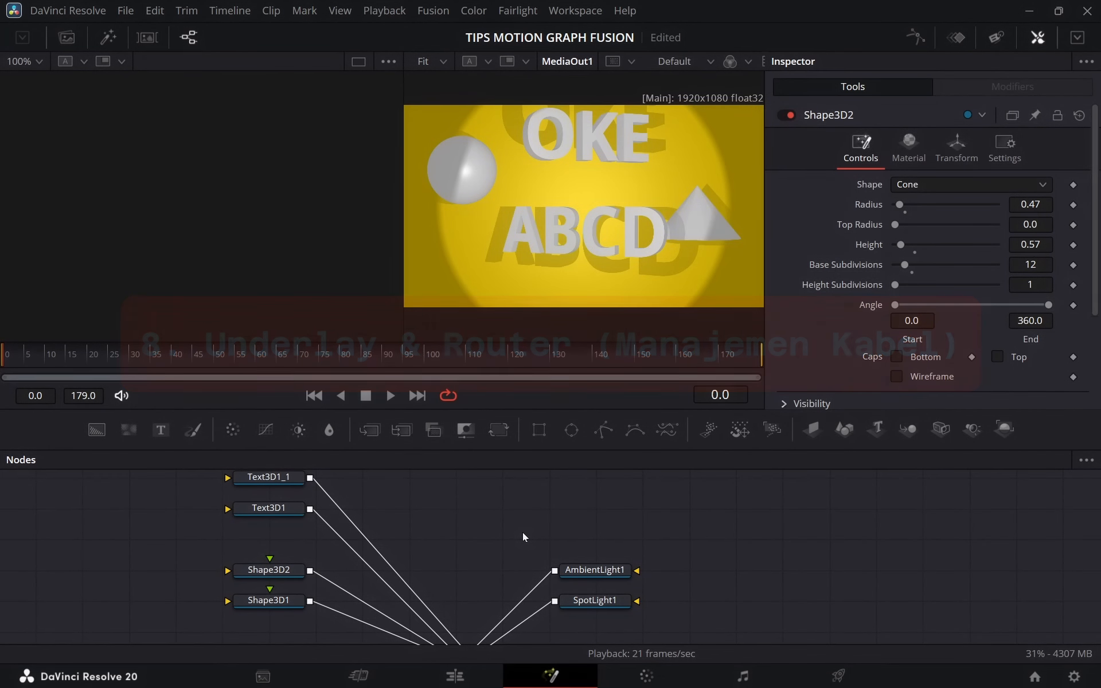
{"action": "left_click_drag", "start_coordinate": [459, 558], "coordinate": [428, 498]}
{"action": "scroll", "coordinate": [631, 568], "scroll_direction": "down", "scroll_amount": 3}
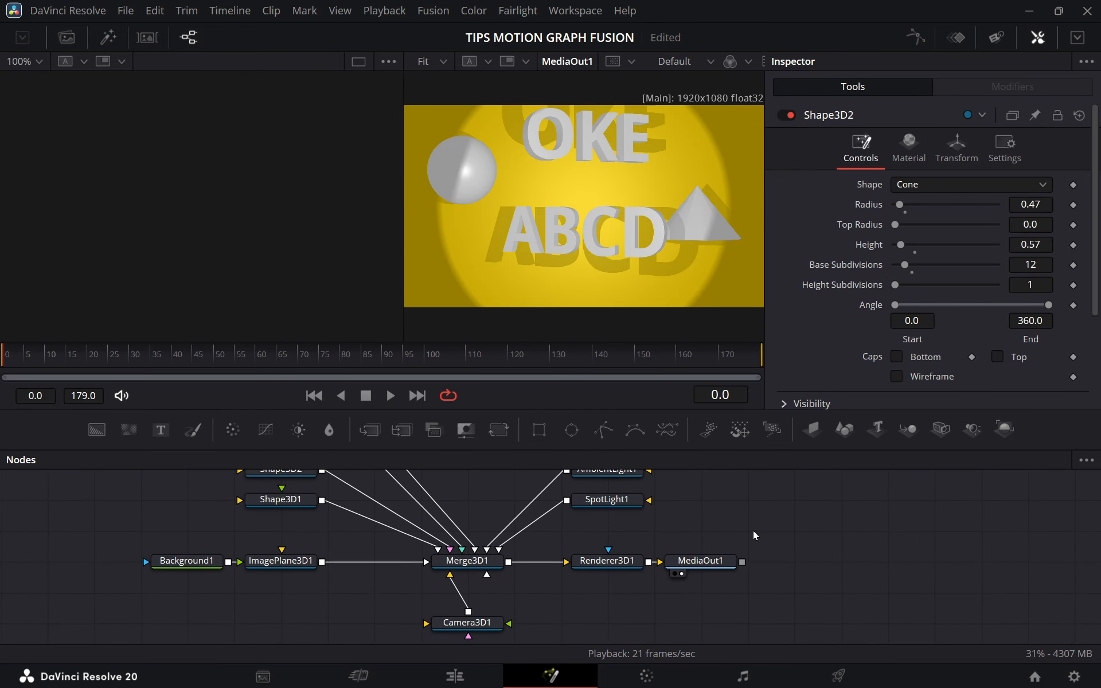
{"action": "left_click_drag", "start_coordinate": [753, 531], "coordinate": [795, 550]}
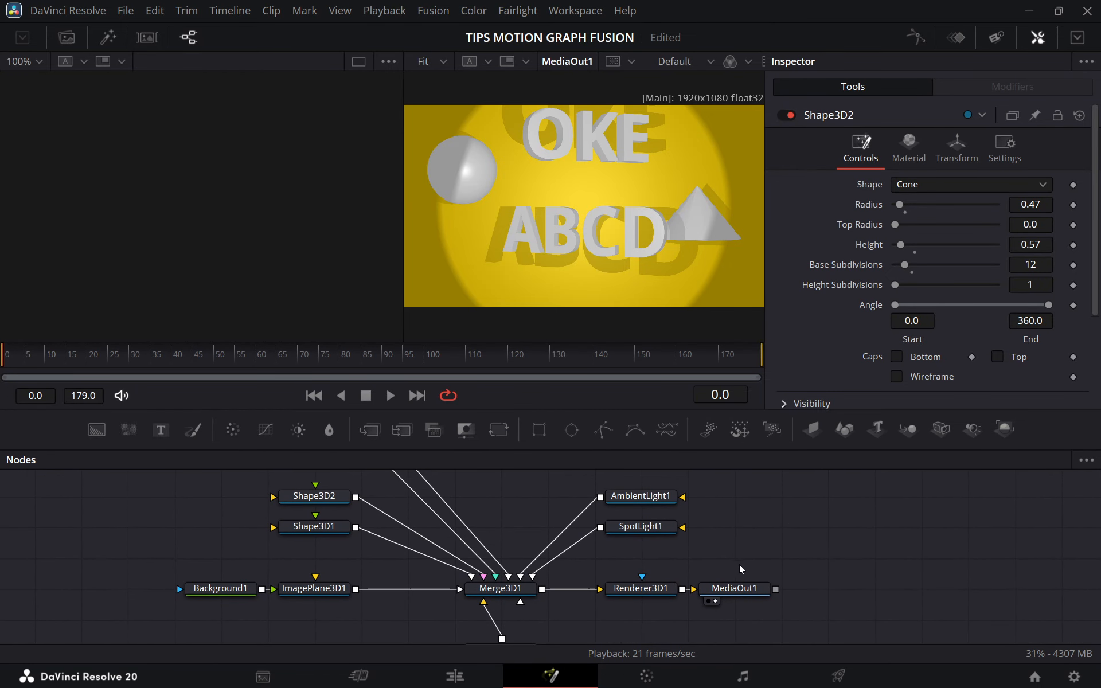
{"action": "left_click_drag", "start_coordinate": [475, 512], "coordinate": [476, 560]}
{"action": "scroll", "coordinate": [489, 575], "scroll_direction": "up", "scroll_amount": 2}
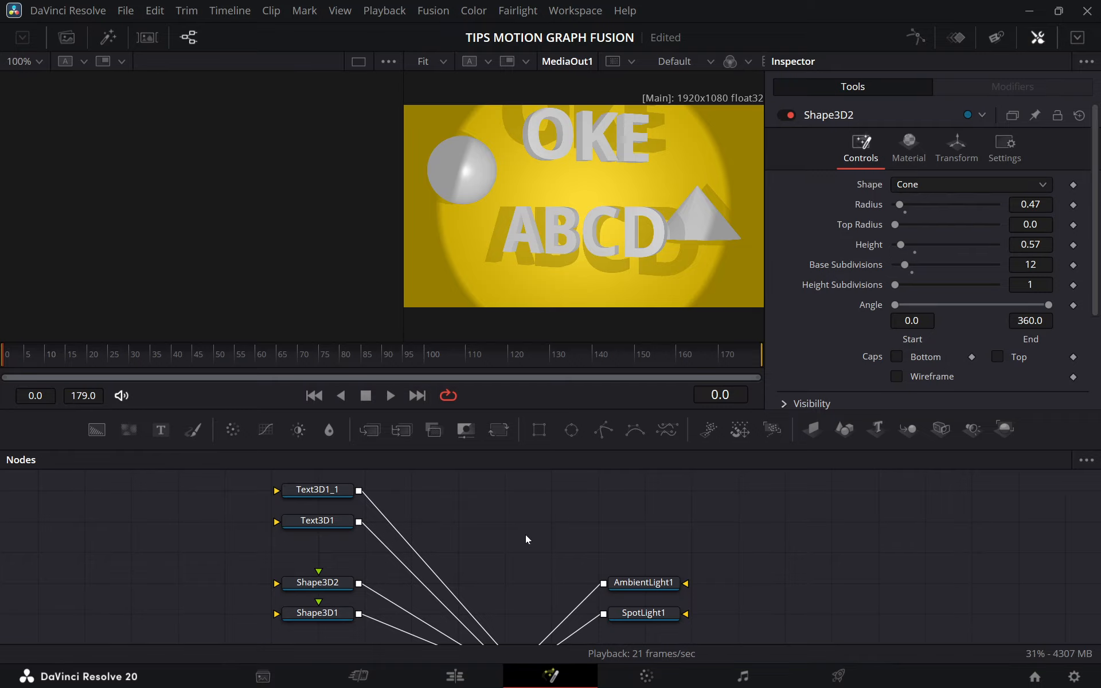
{"action": "scroll", "coordinate": [489, 548], "scroll_direction": "up", "scroll_amount": 1}
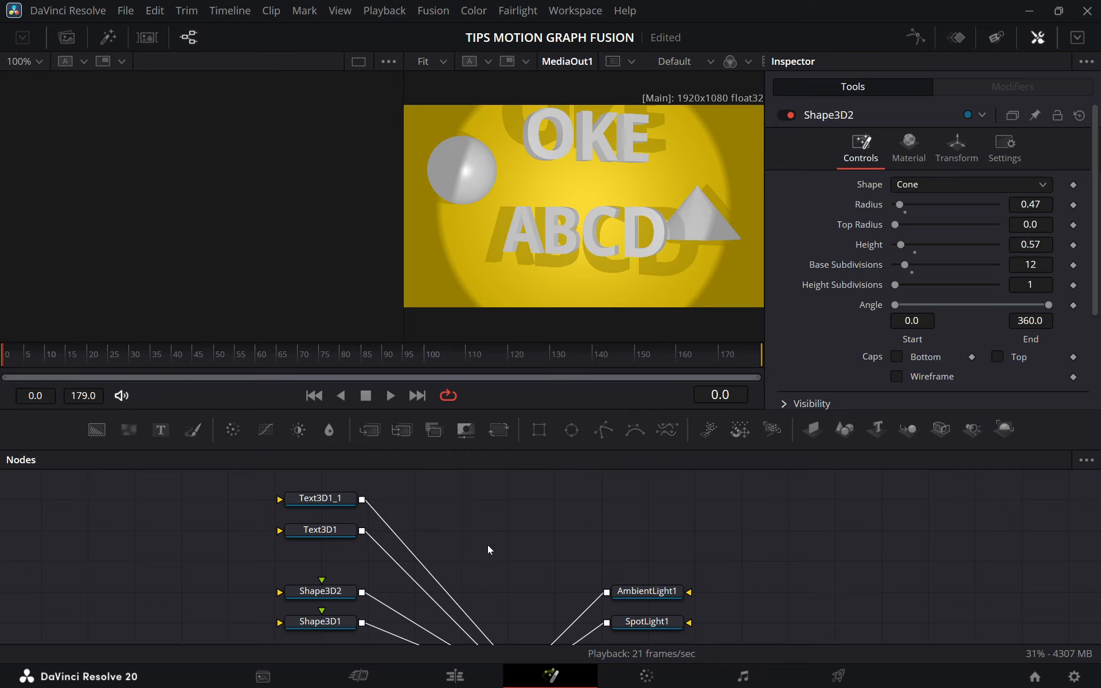
{"action": "scroll", "coordinate": [488, 549], "scroll_direction": "up", "scroll_amount": 2}
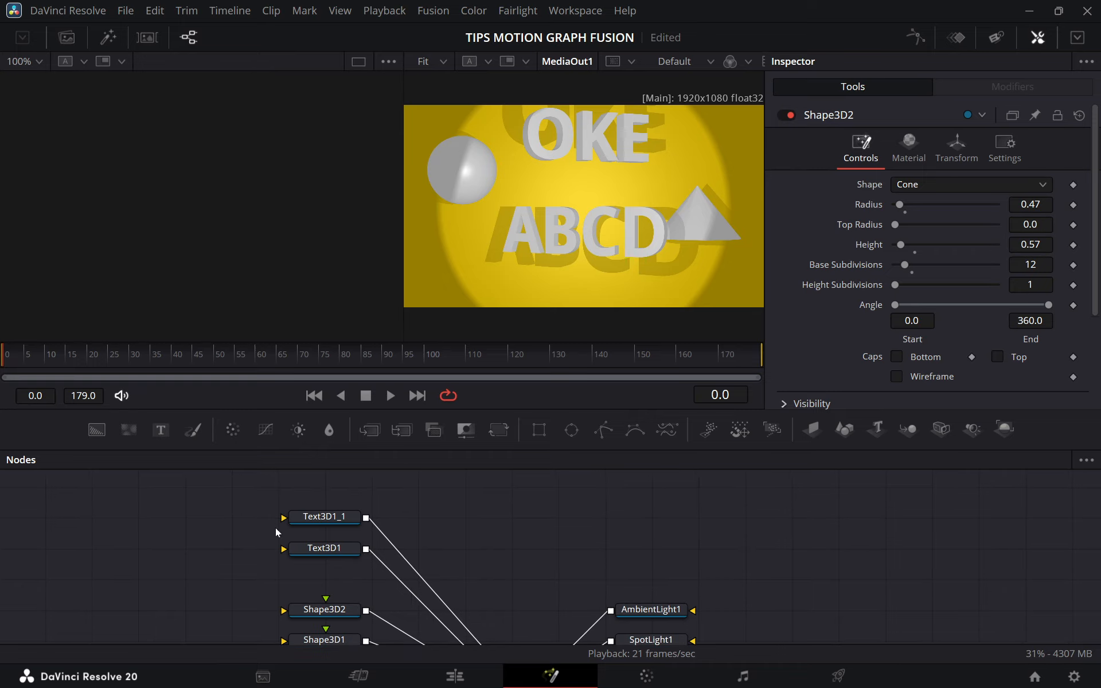
Select the Text3D1_1 and Text3D1 nodes and add an Underlay around them through the tool search.
{"action": "left_click_drag", "start_coordinate": [268, 536], "coordinate": [351, 562]}
{"action": "mouse_move", "coordinate": [454, 576]}
{"action": "left_mouse_down"}
{"action": "mouse_move", "coordinate": [469, 509]}
{"action": "mouse_move", "coordinate": [467, 562]}
{"action": "left_mouse_up"}
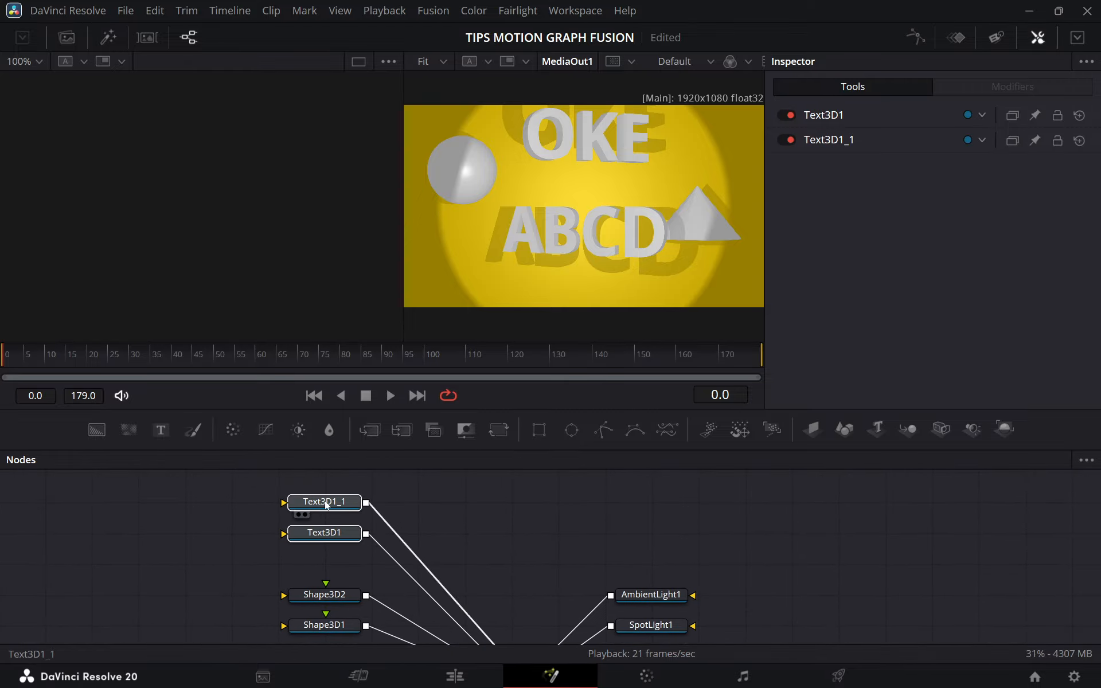
{"action": "left_click_drag", "start_coordinate": [360, 541], "coordinate": [358, 552]}
{"action": "left_click_drag", "start_coordinate": [243, 501], "coordinate": [340, 563]}
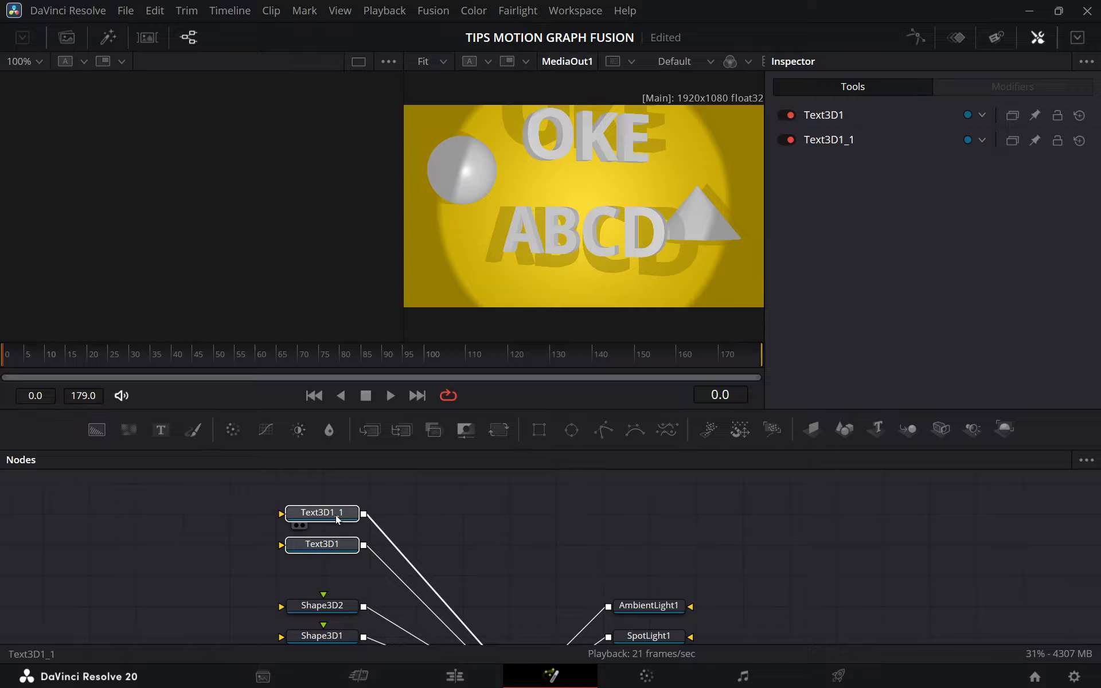
{"action": "key", "text": "shift+space"}
{"action": "type", "text": "sboo"}
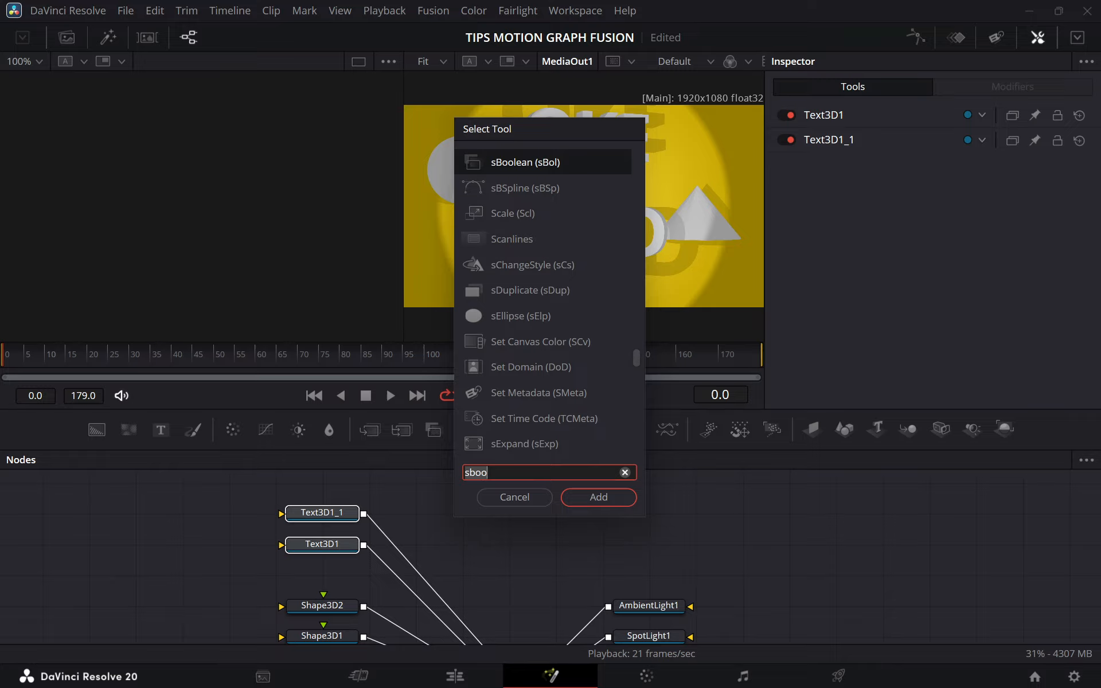
{"action": "key", "text": "BackSpace"}
{"action": "key", "text": "BackSpace"}
{"action": "key", "text": "BackSpace"}
{"action": "key", "text": "BackSpace"}
{"action": "type", "text": "unde"}
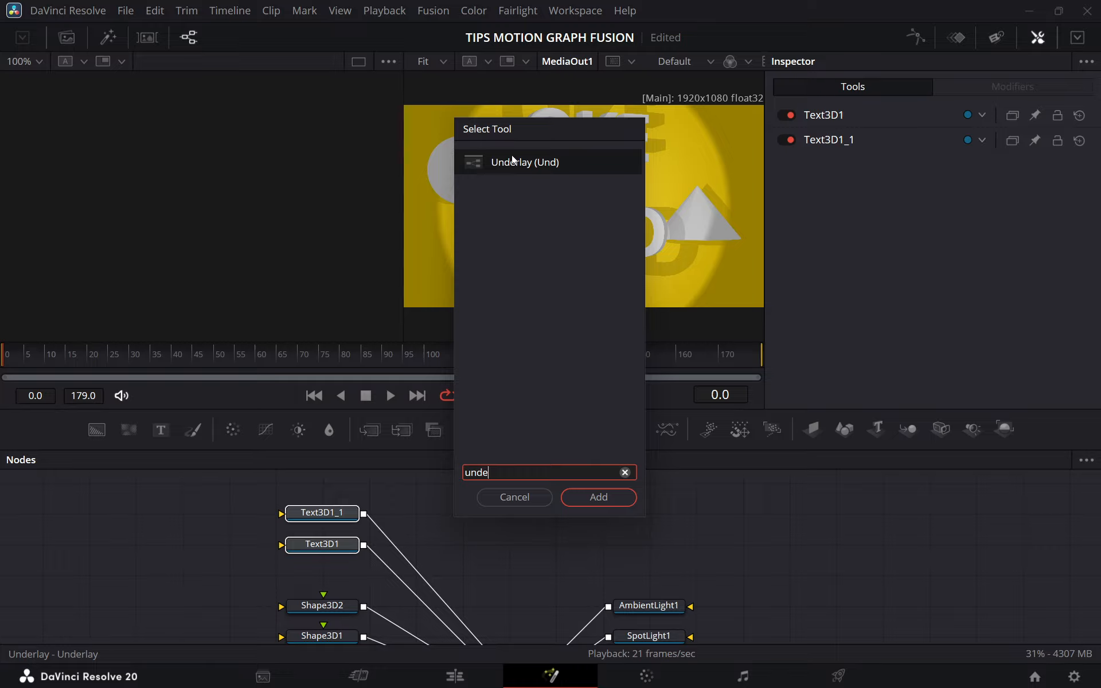
{"action": "left_click", "coordinate": [600, 498]}
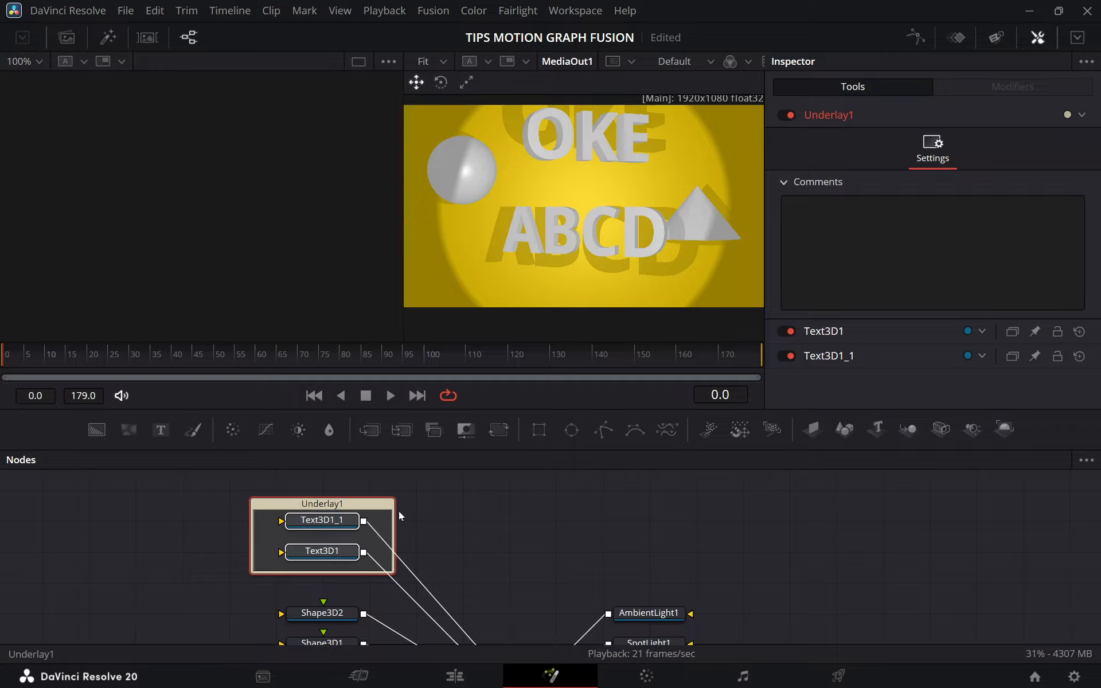
Try renaming Text3D1_1, Text3D1 and their underlay as aaa, dad and ada, and undo the renames.
{"action": "mouse_move", "coordinate": [445, 583]}
{"action": "left_mouse_down"}
{"action": "mouse_move", "coordinate": [438, 567]}
{"action": "mouse_move", "coordinate": [429, 581]}
{"action": "left_mouse_up"}
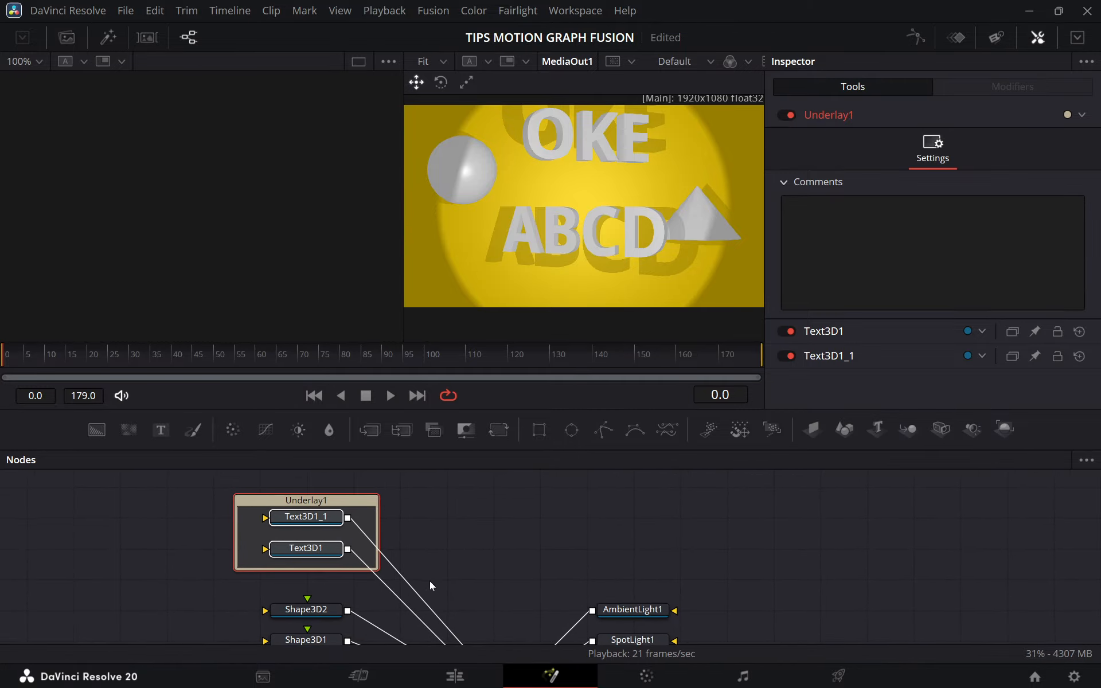
{"action": "right_click", "coordinate": [307, 502]}
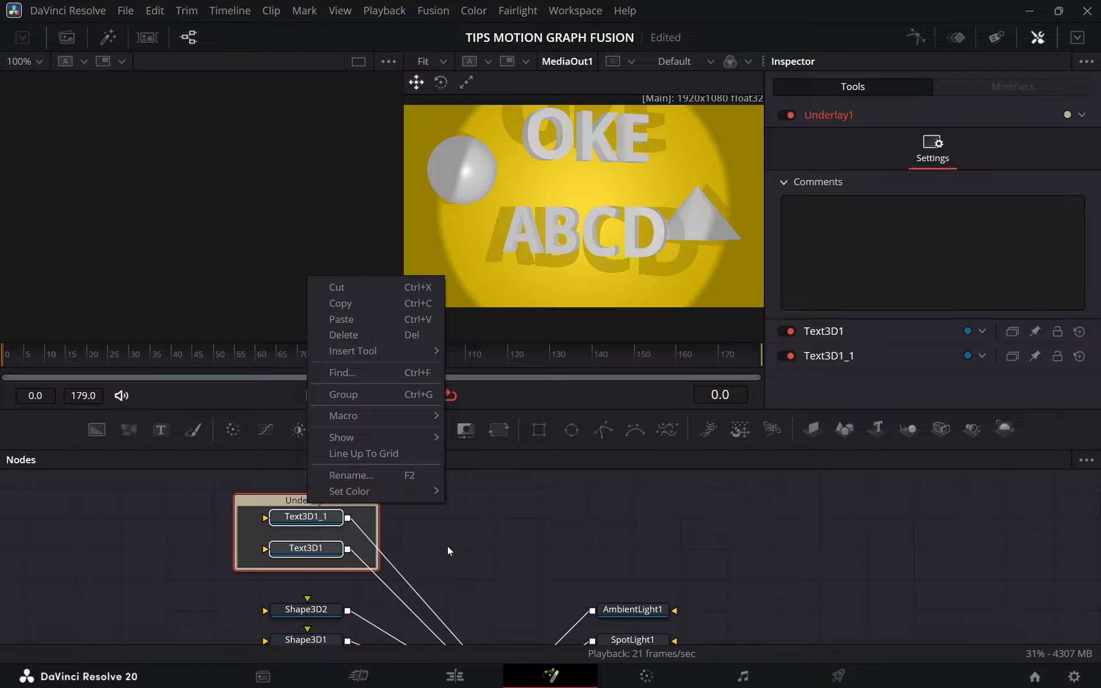
{"action": "left_click", "coordinate": [362, 475]}
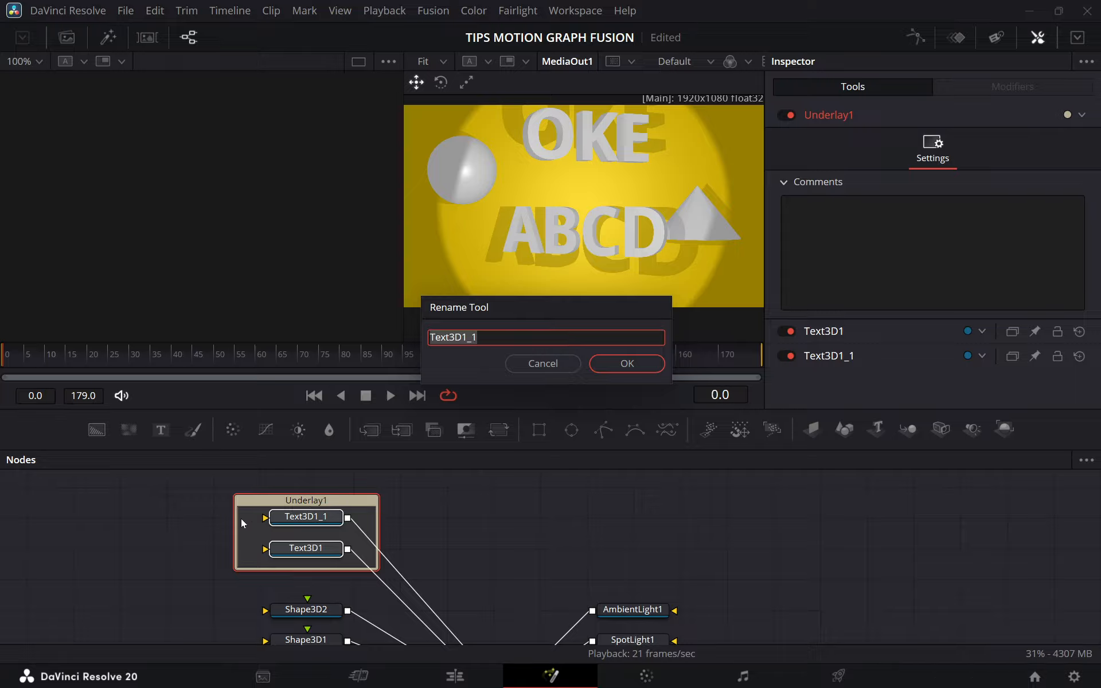
{"action": "type", "text": "aaa"}
{"action": "left_click", "coordinate": [636, 371]}
{"action": "type", "text": "ddd"}
{"action": "key", "text": "Return"}
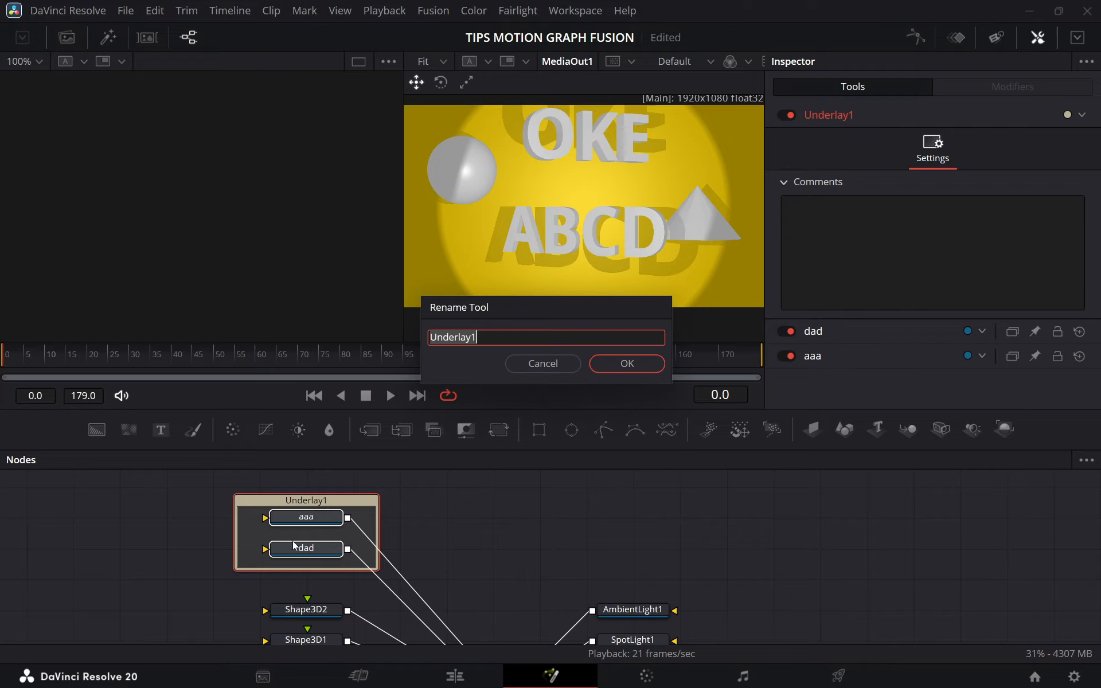
{"action": "type", "text": "asd"}
{"action": "left_click", "coordinate": [611, 366]}
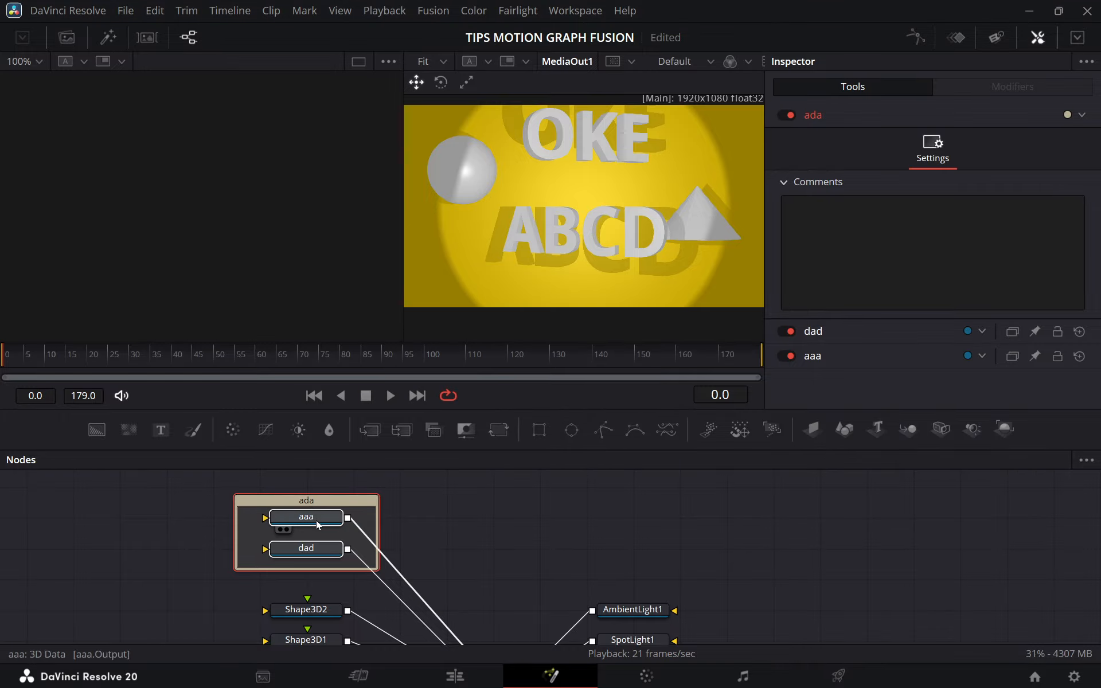
{"action": "key", "text": "ctrl+z"}
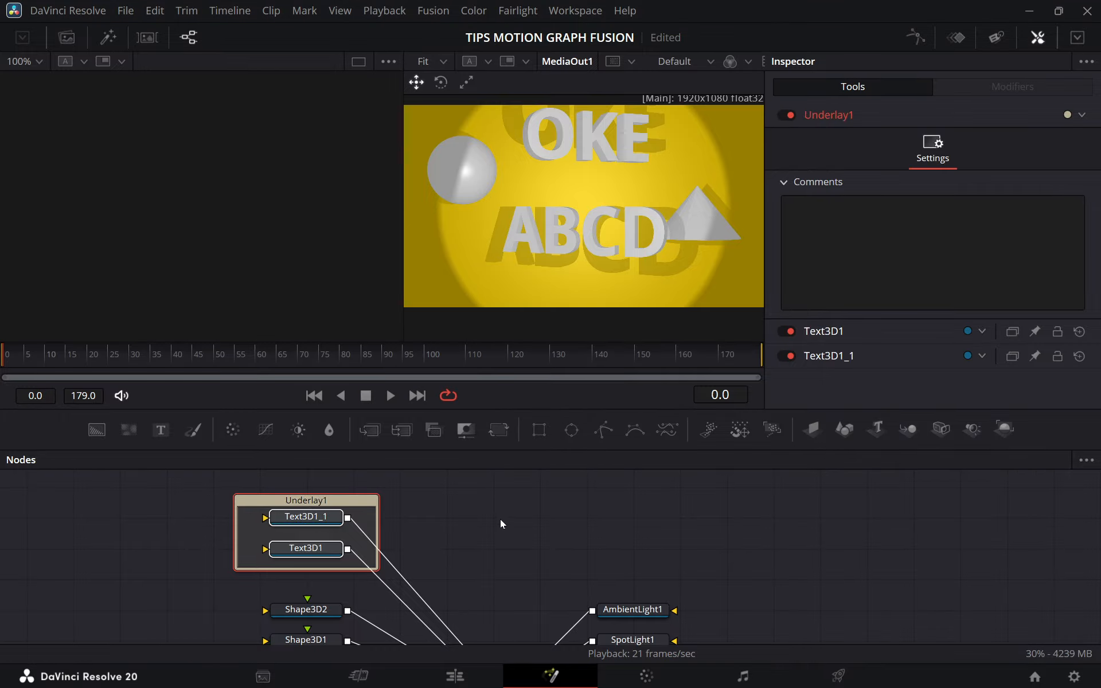
Rename only the underlay around the two text nodes as Text3d and set its color to Orange.
{"action": "left_click", "coordinate": [431, 512]}
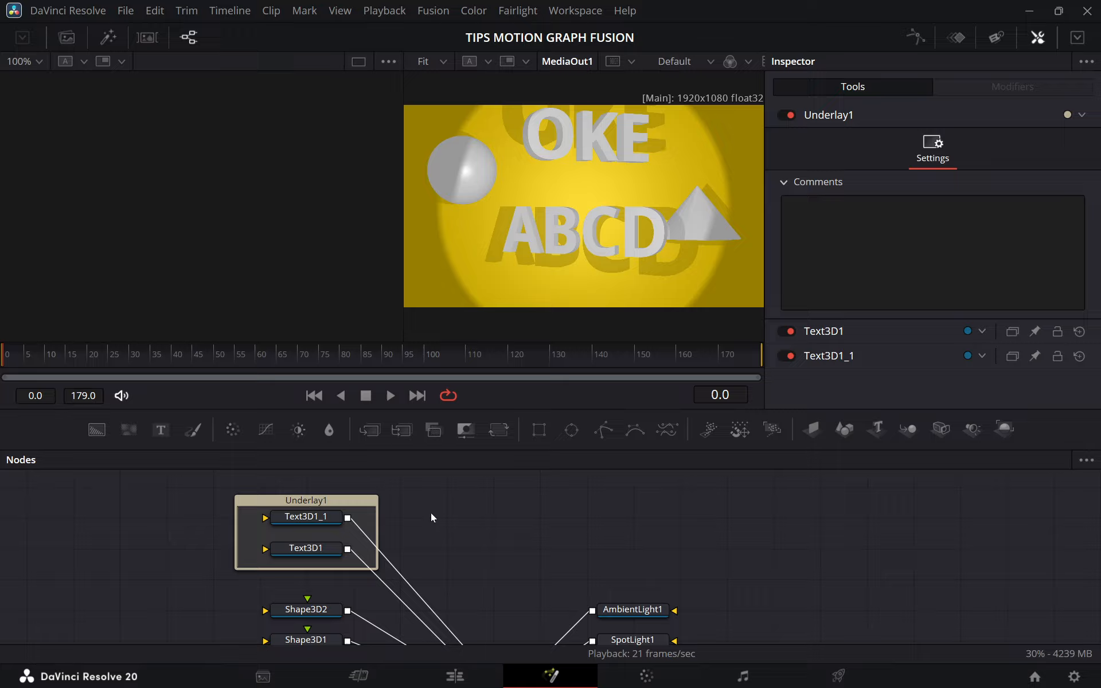
{"action": "left_click", "coordinate": [345, 498]}
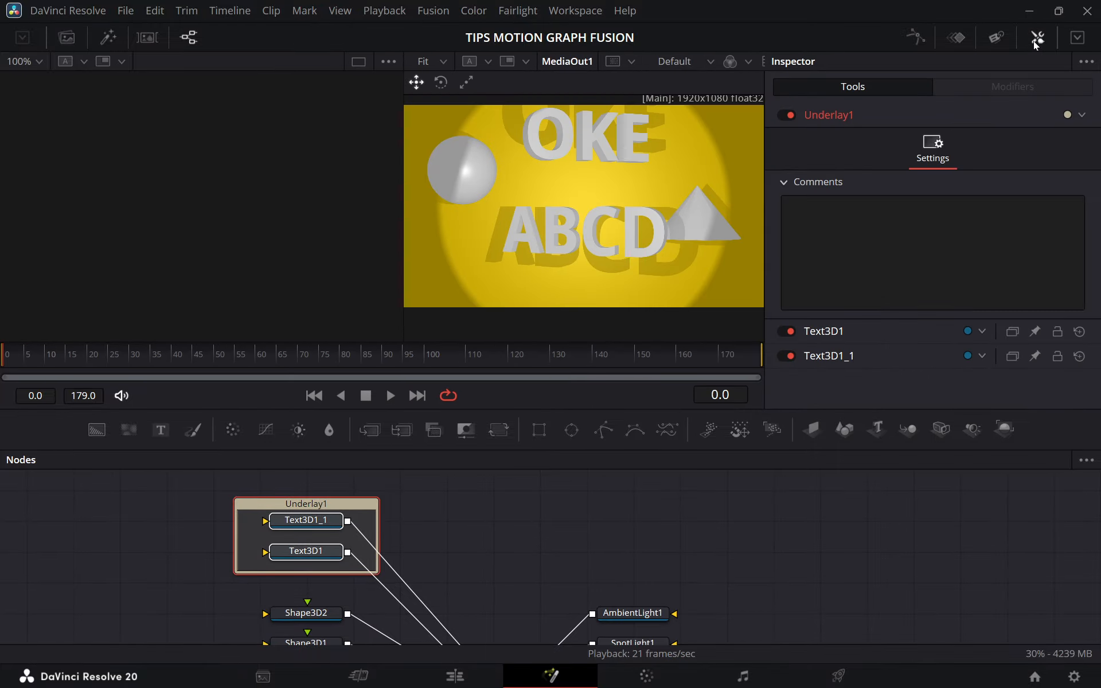
{"action": "left_click", "coordinate": [835, 117]}
{"action": "left_click", "coordinate": [835, 118]}
{"action": "key", "text": "F2"}
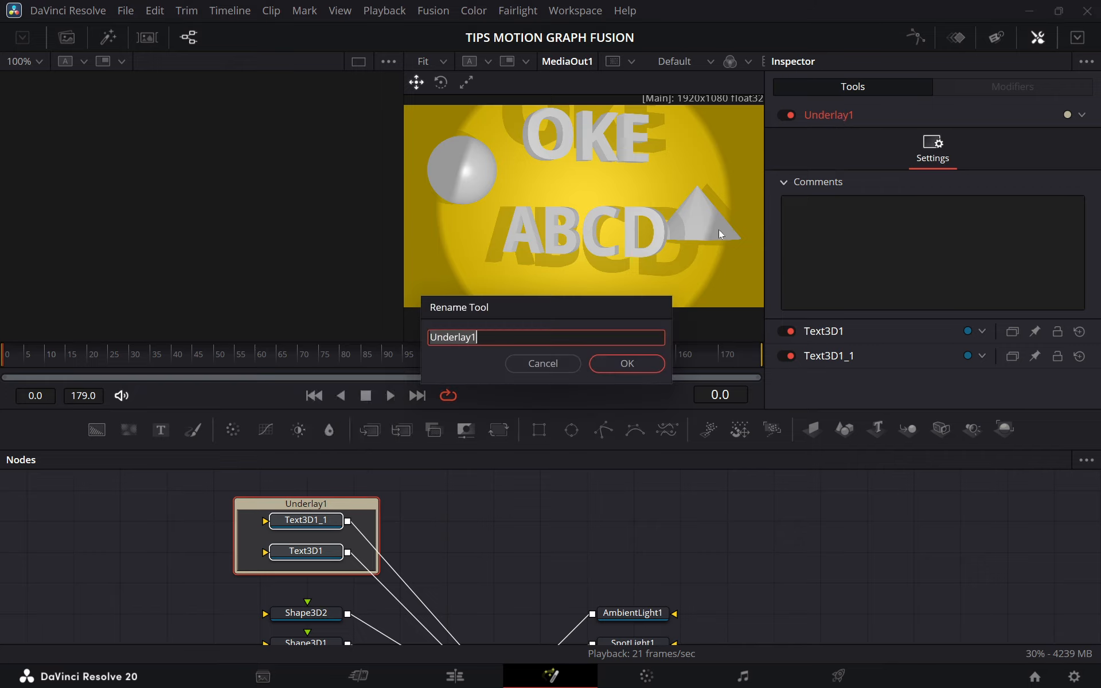
{"action": "type", "text": "Text 3d"}
{"action": "left_click", "coordinate": [626, 363]}
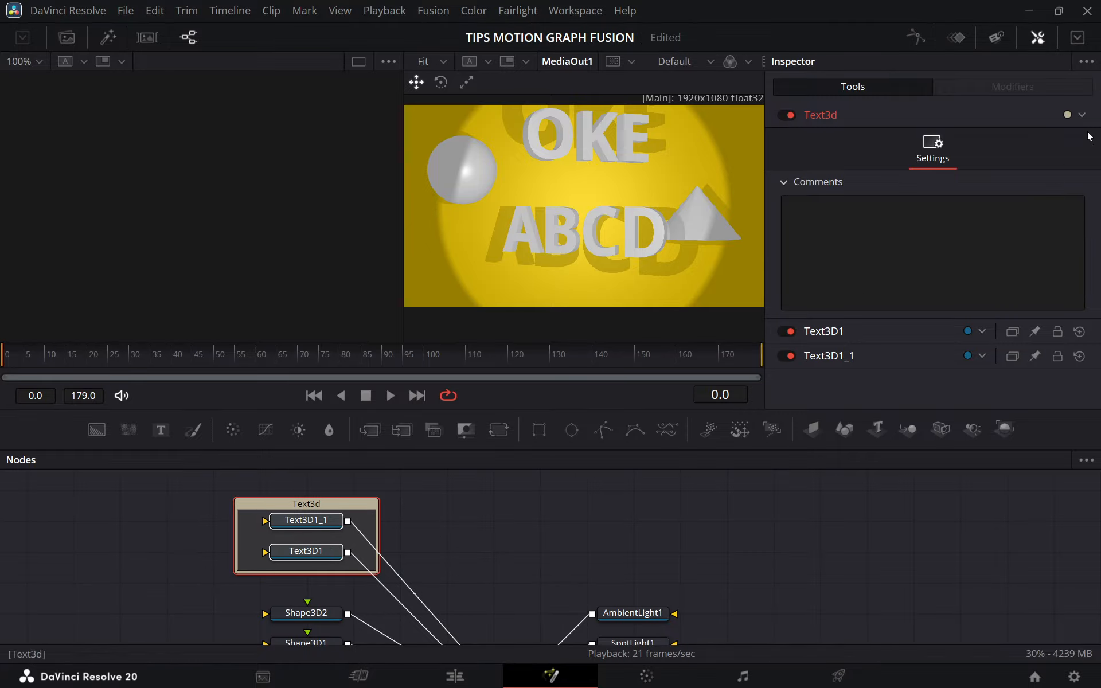
{"action": "left_click", "coordinate": [1081, 115]}
{"action": "left_click", "coordinate": [1021, 151]}
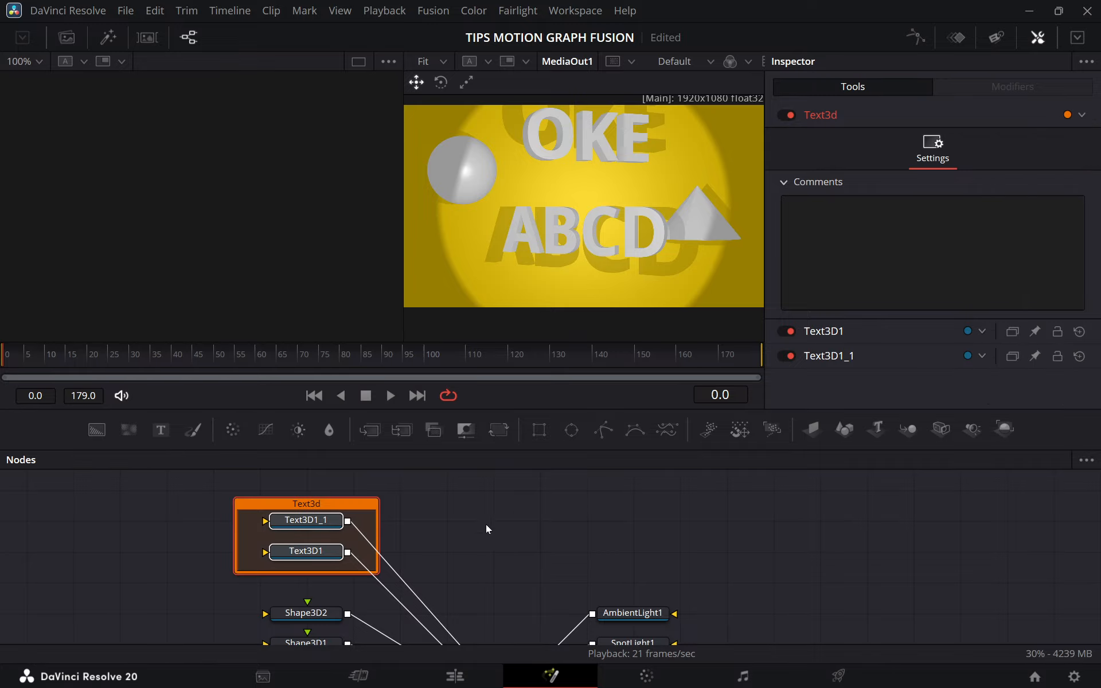
Select the Shape3D2 and Shape3D1 nodes and add an Underlay around them.
{"action": "left_click_drag", "start_coordinate": [457, 549], "coordinate": [467, 524]}
{"action": "left_click_drag", "start_coordinate": [476, 567], "coordinate": [462, 530]}
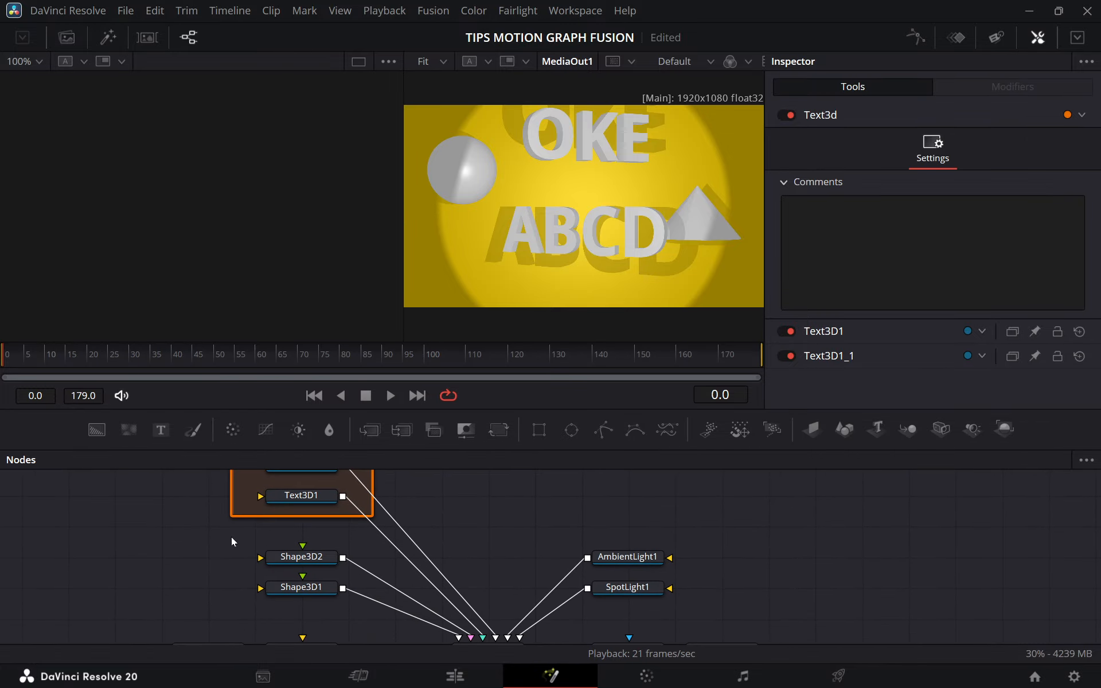
{"action": "left_click_drag", "start_coordinate": [232, 536], "coordinate": [349, 617]}
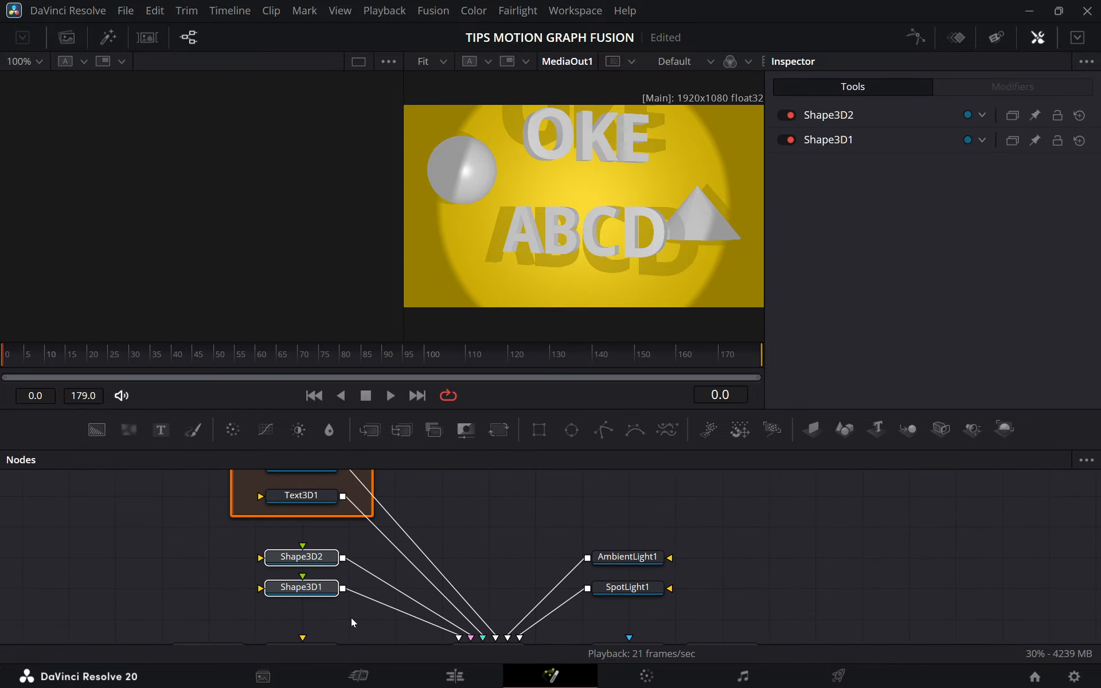
{"action": "key", "text": "shift+space"}
{"action": "type", "text": "und"}
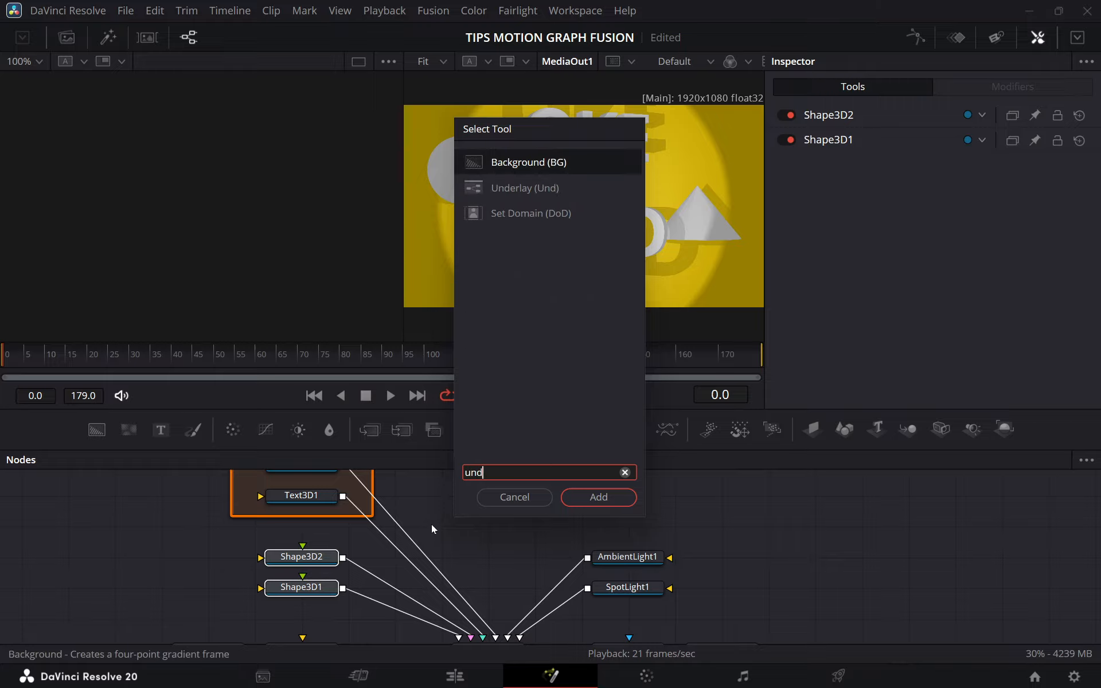
{"action": "type", "text": "e"}
{"action": "left_click", "coordinate": [599, 497]}
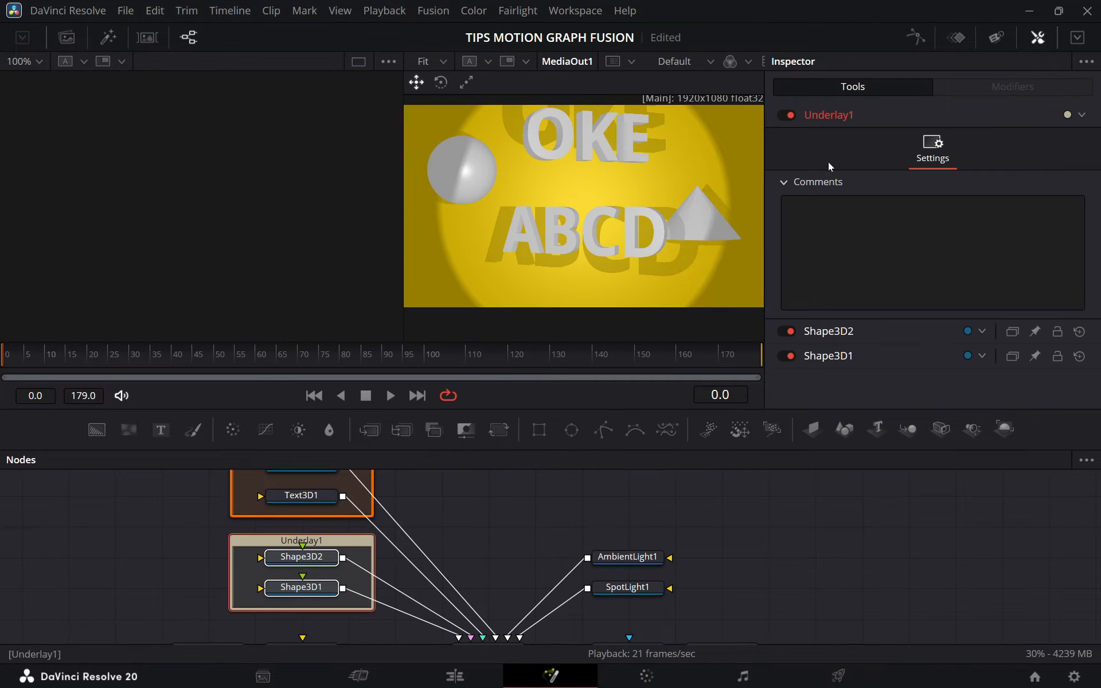
Rename the underlay around the two shape nodes as Shape and set its color to Yellow.
{"action": "double_click", "coordinate": [837, 117]}
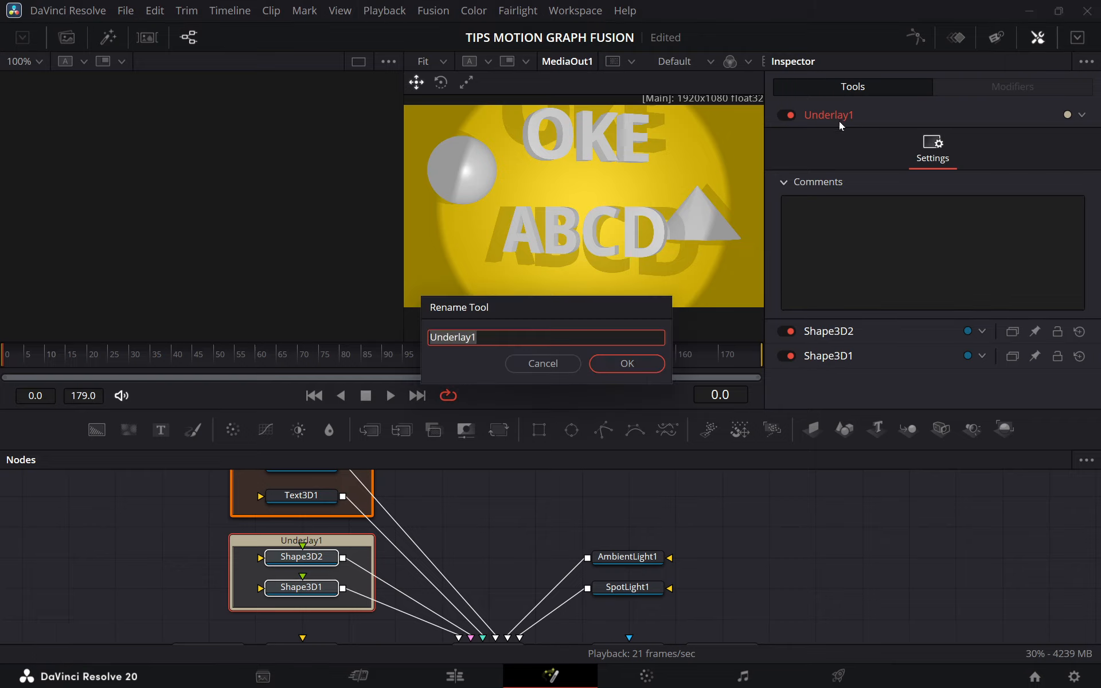
{"action": "type", "text": "Shape"}
{"action": "left_click", "coordinate": [627, 363]}
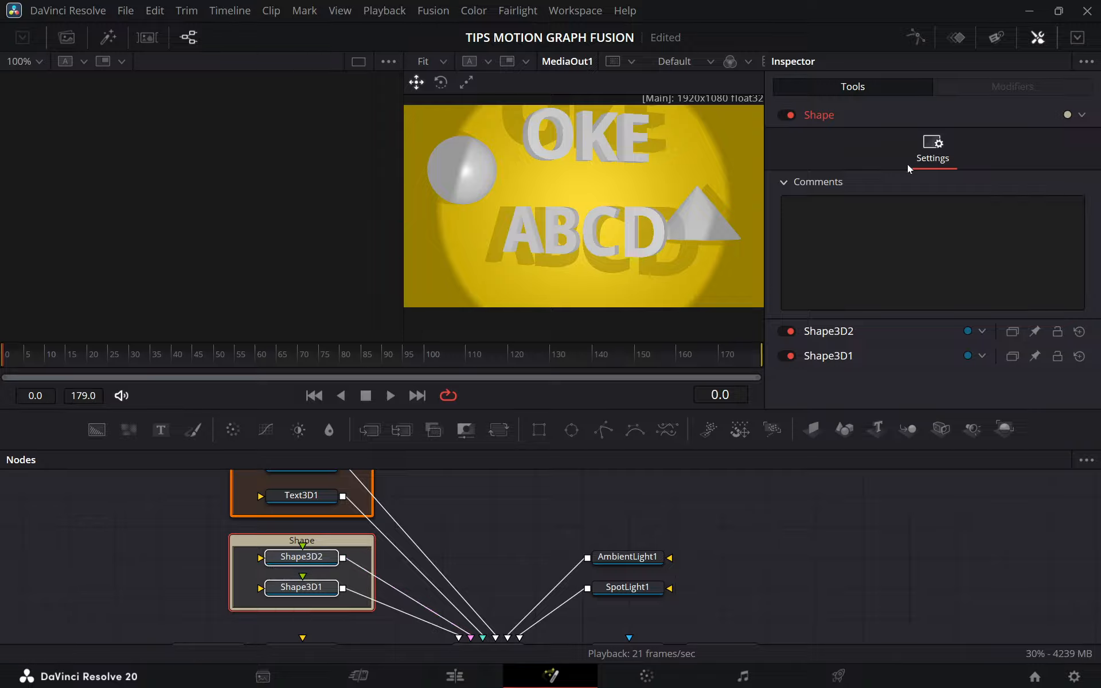
{"action": "left_click", "coordinate": [1081, 115]}
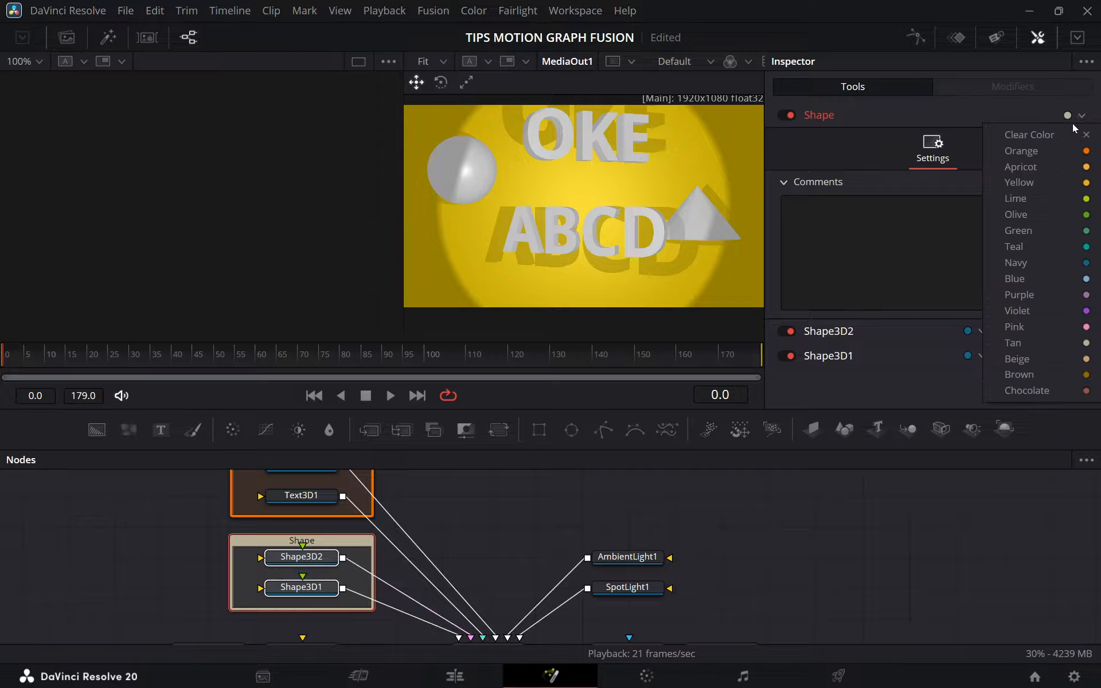
{"action": "left_click", "coordinate": [1051, 183]}
Select the AmbientLight1 and SpotLight1 nodes and add an Underlay around them.
{"action": "left_click_drag", "start_coordinate": [550, 565], "coordinate": [464, 558]}
{"action": "left_click", "coordinate": [605, 556]}
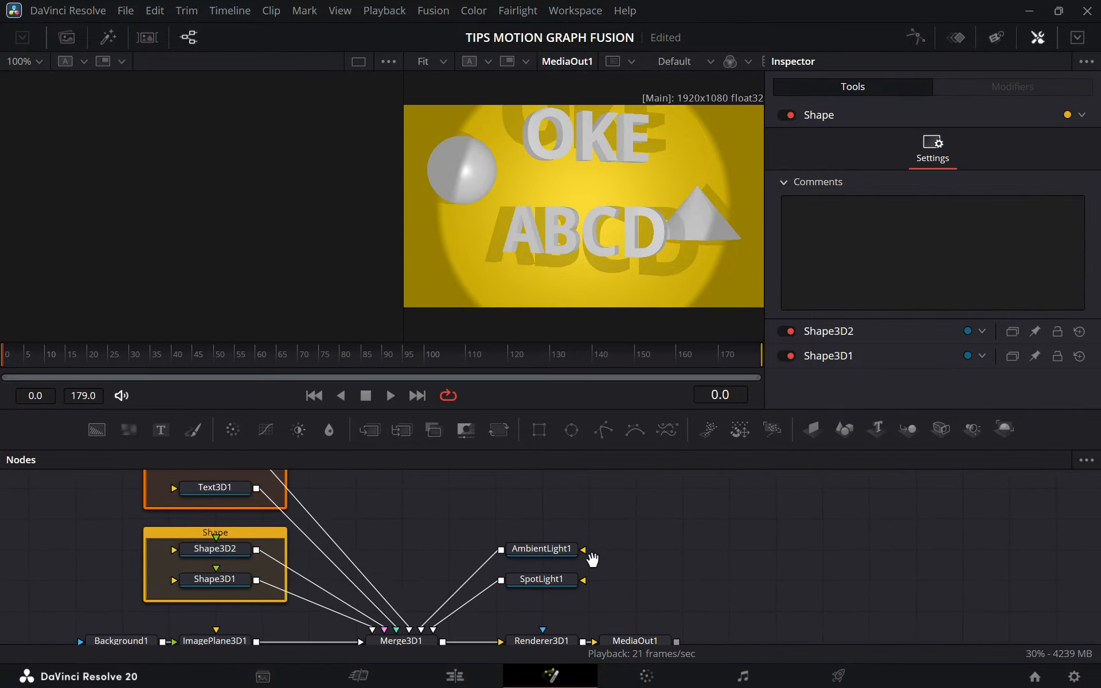
{"action": "left_click_drag", "start_coordinate": [592, 559], "coordinate": [516, 583]}
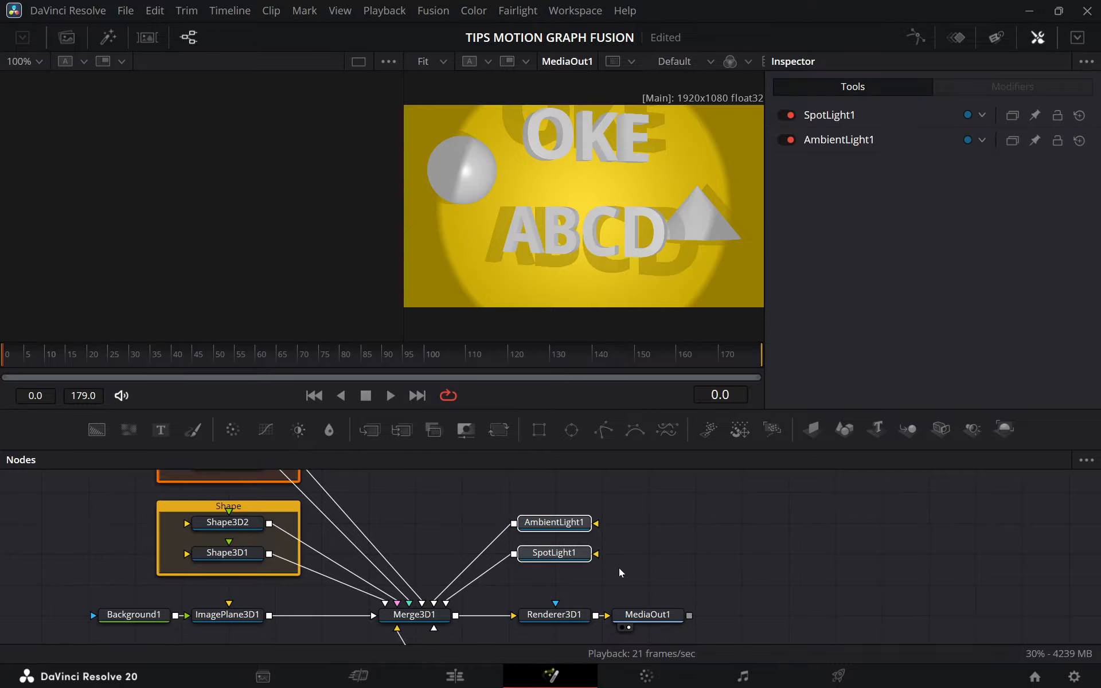
{"action": "key", "text": "shift+space"}
{"action": "type", "text": "unde"}
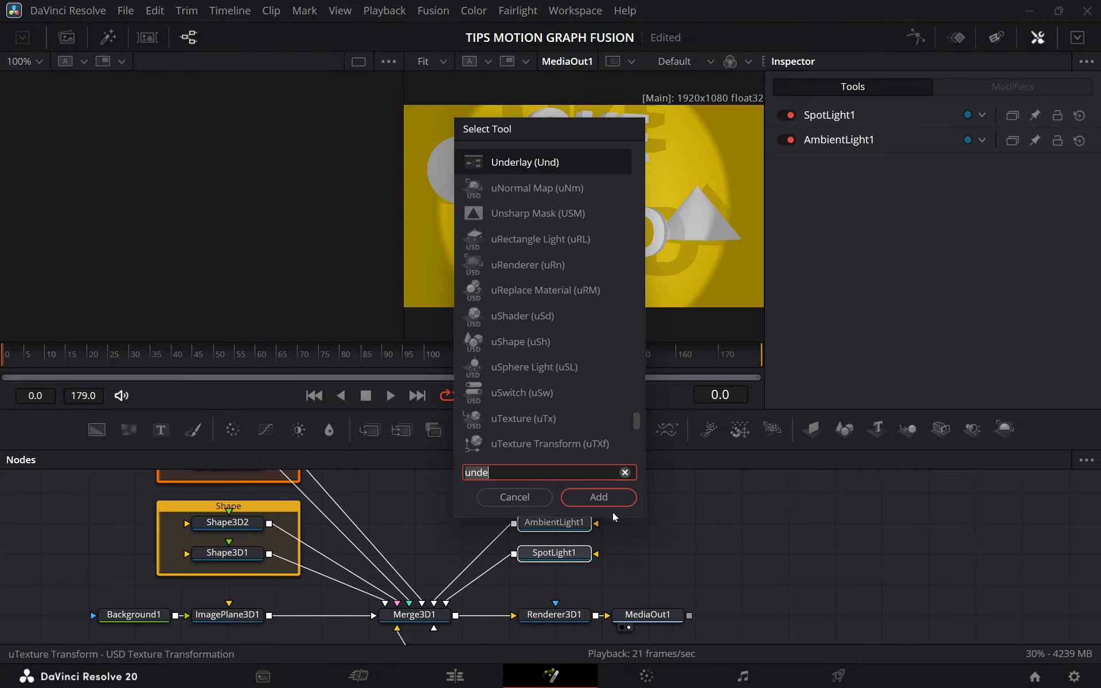
{"action": "left_click", "coordinate": [607, 496]}
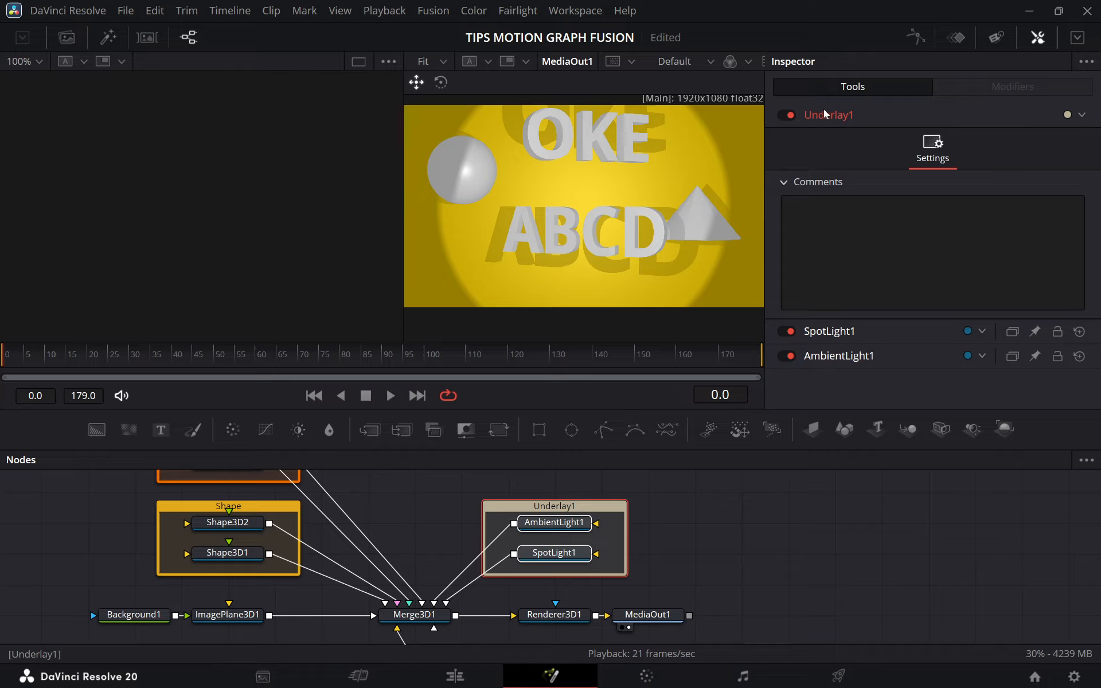
Rename the underlay around the two light nodes as Lighting.
{"action": "key", "text": "F2"}
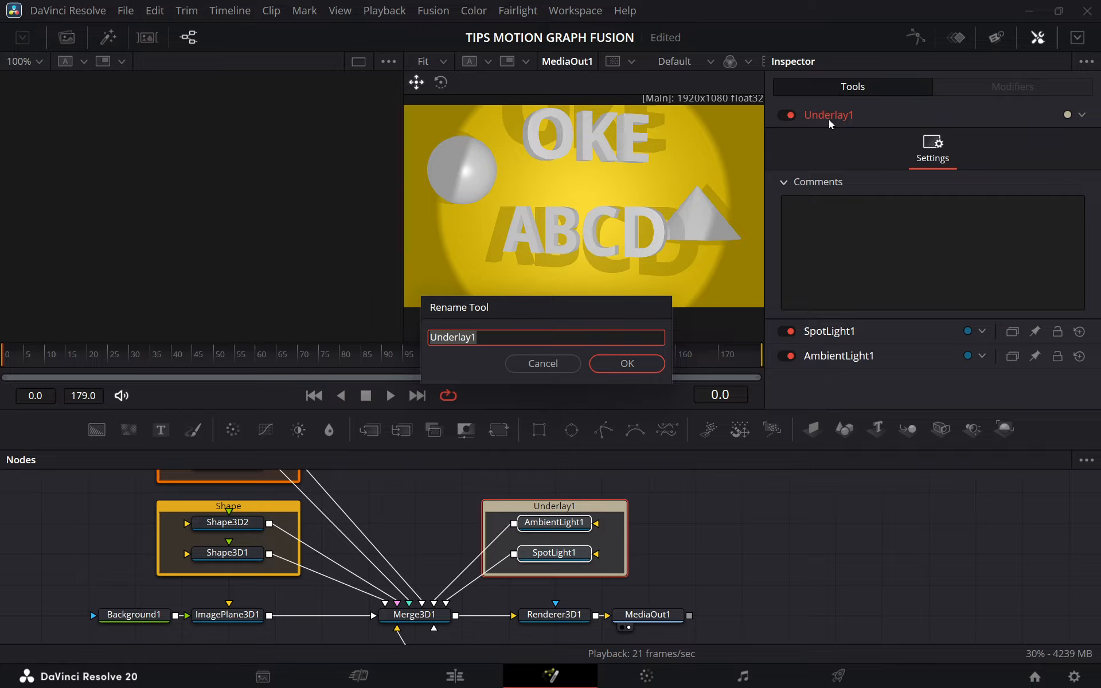
{"action": "type", "text": "Lighting"}
{"action": "key", "text": "Return"}
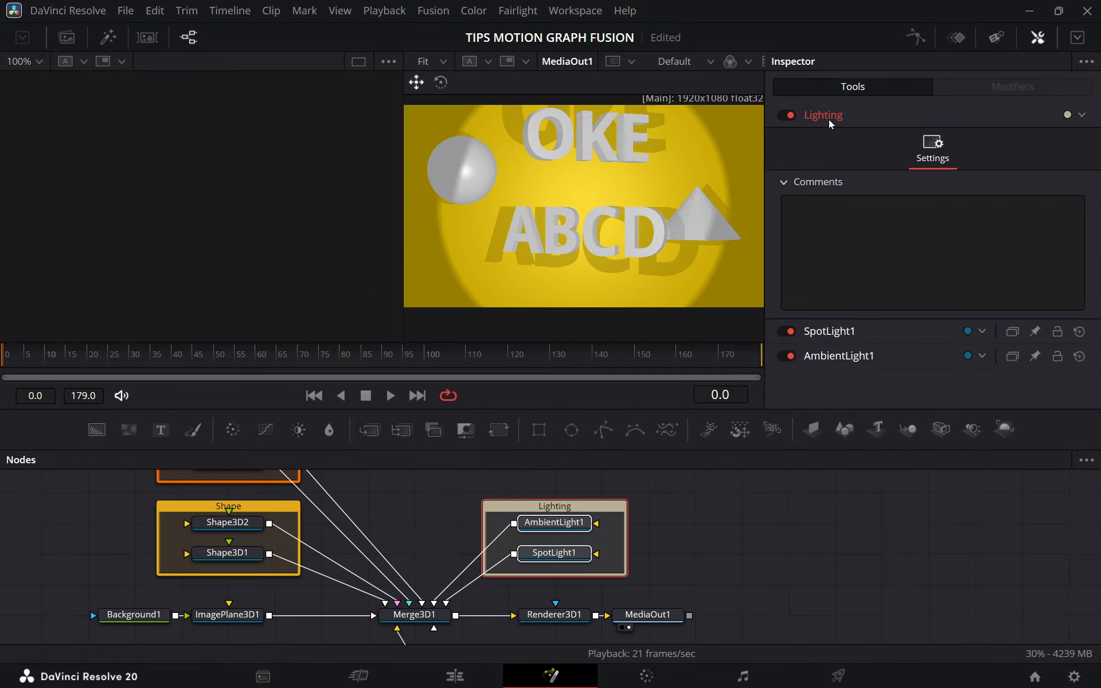
Set the color of the Lighting underlay to Pink and deselect its nodes.
{"action": "left_click", "coordinate": [1072, 114]}
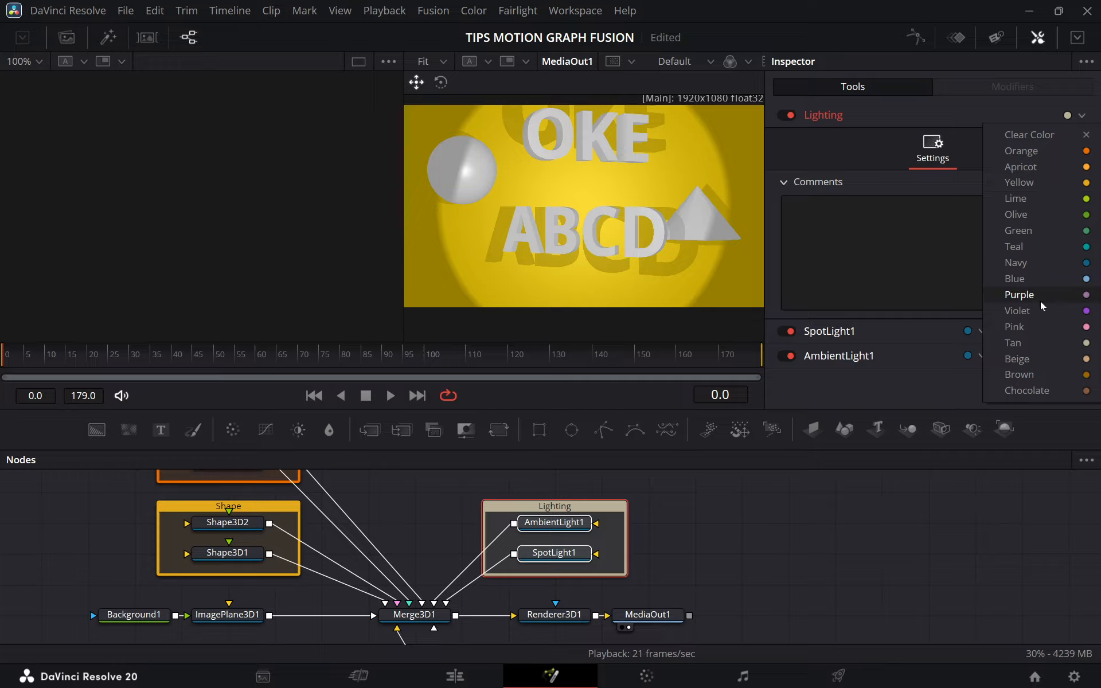
{"action": "left_click", "coordinate": [1034, 326]}
{"action": "scroll", "coordinate": [634, 596], "scroll_direction": "up", "scroll_amount": 3}
{"action": "left_click", "coordinate": [703, 538]}
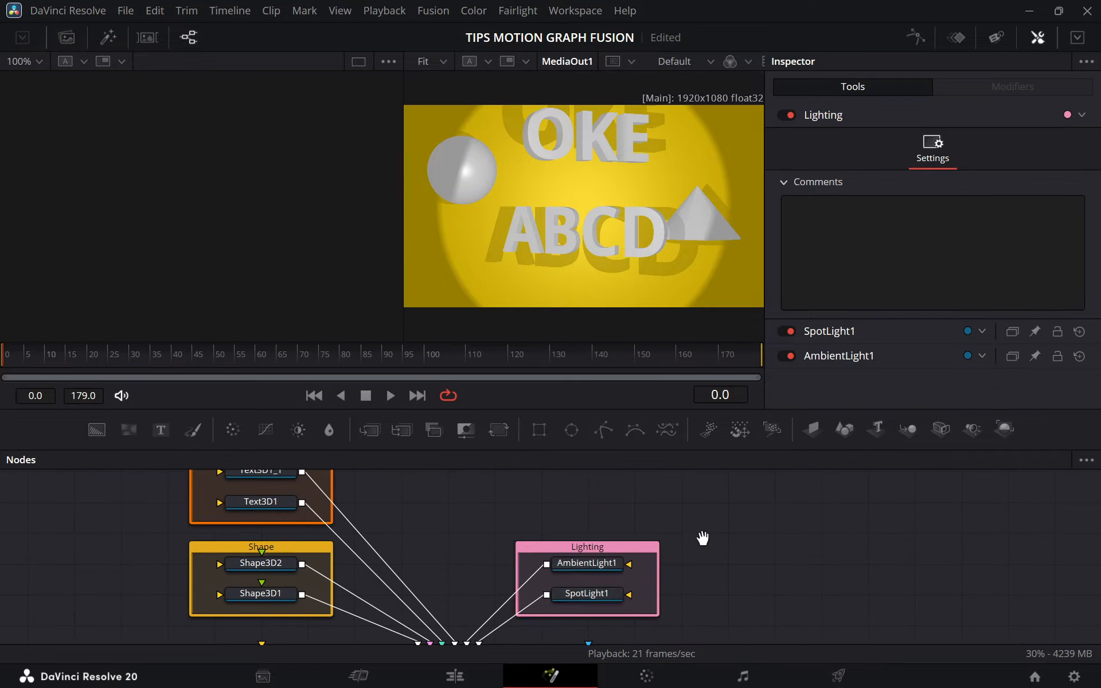
Examine the grouped node layout and the connection lines running from the underlays into Merge3D1.
{"action": "left_click_drag", "start_coordinate": [703, 538], "coordinate": [814, 549]}
{"action": "scroll", "coordinate": [695, 550], "scroll_direction": "down", "scroll_amount": 5}
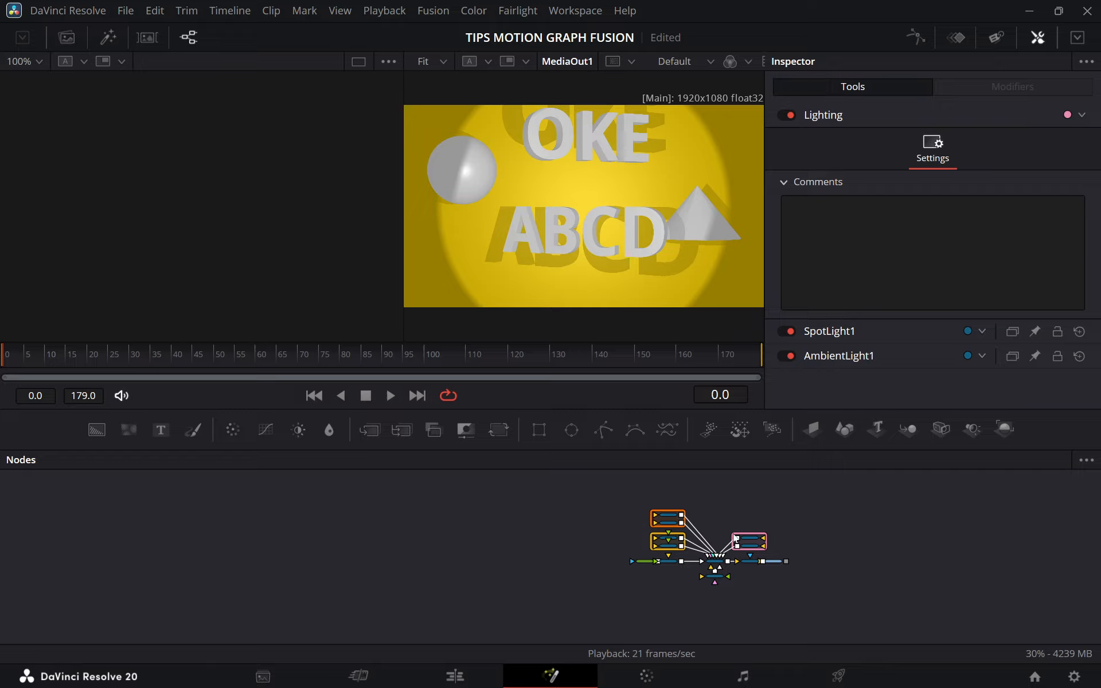
{"action": "scroll", "coordinate": [688, 531], "scroll_direction": "up", "scroll_amount": 5}
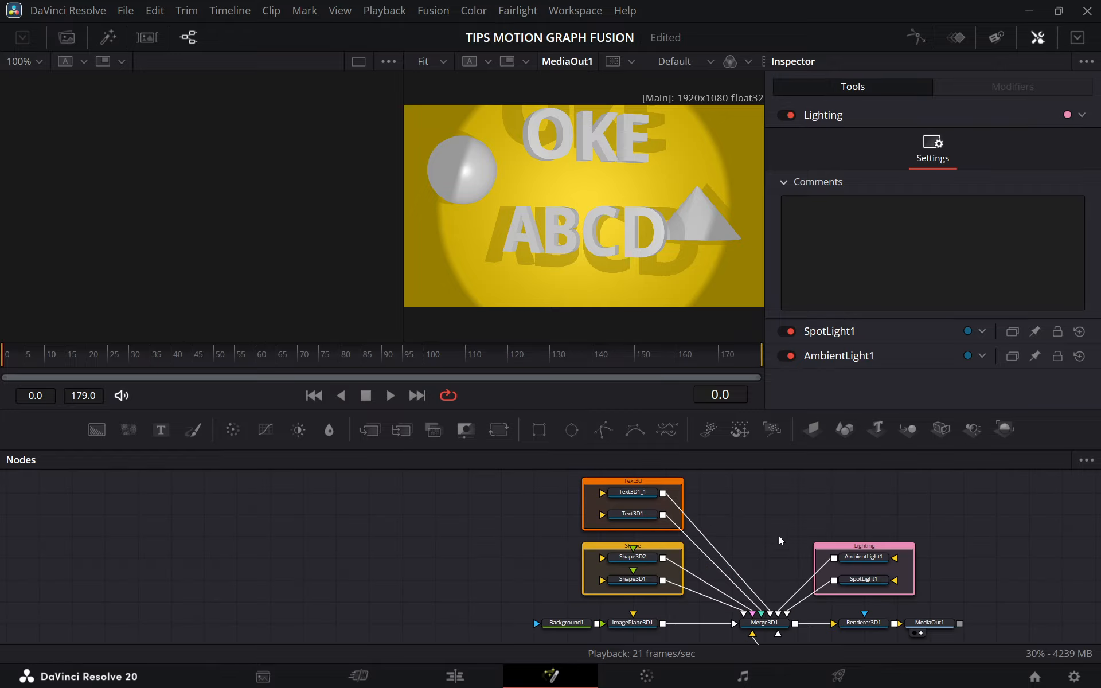
{"action": "left_click_drag", "start_coordinate": [858, 565], "coordinate": [727, 549]}
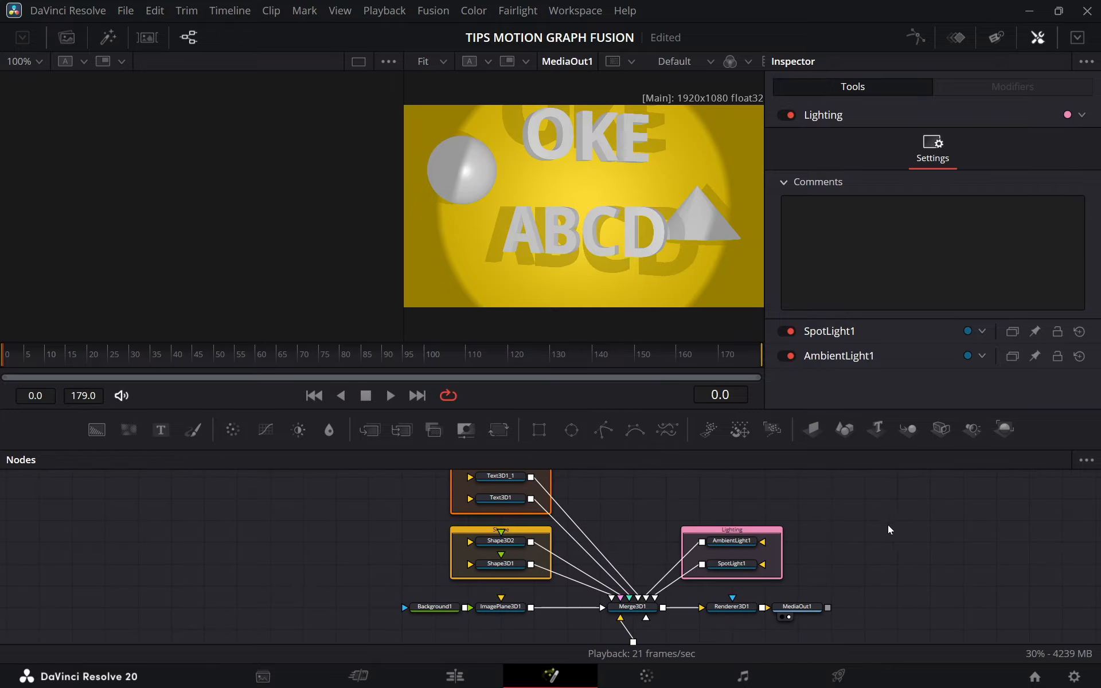
{"action": "left_click_drag", "start_coordinate": [888, 529], "coordinate": [768, 558]}
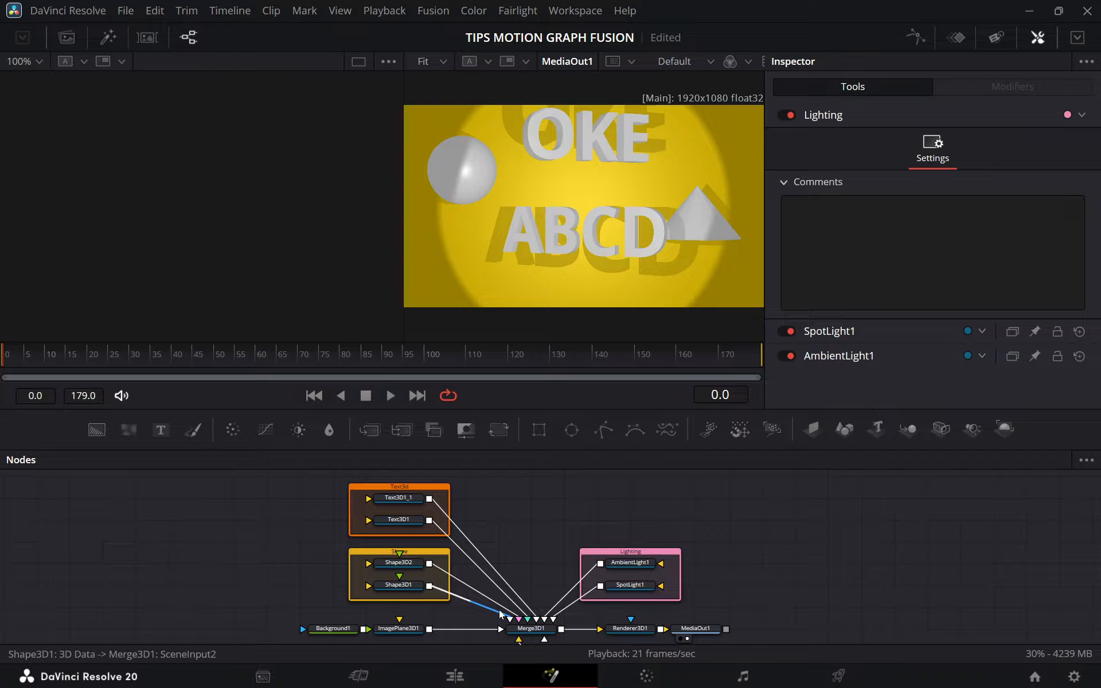
{"action": "scroll", "coordinate": [500, 614], "scroll_direction": "up", "scroll_amount": 2}
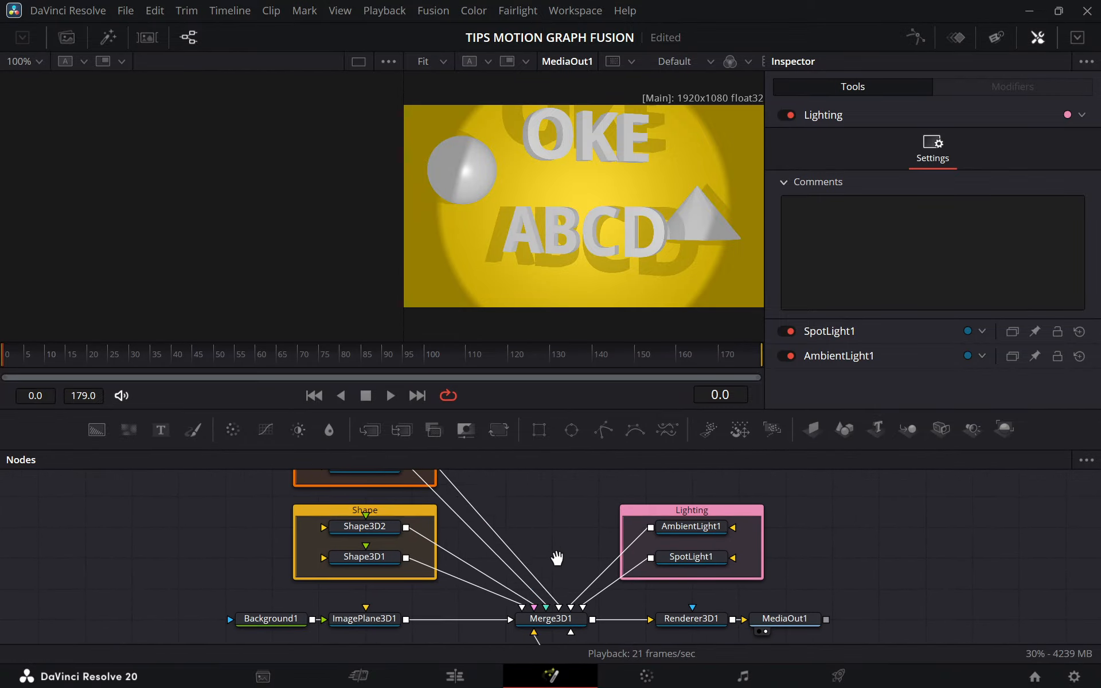
{"action": "scroll", "coordinate": [492, 576], "scroll_direction": "down", "scroll_amount": 2}
{"action": "scroll", "coordinate": [504, 571], "scroll_direction": "down", "scroll_amount": 2}
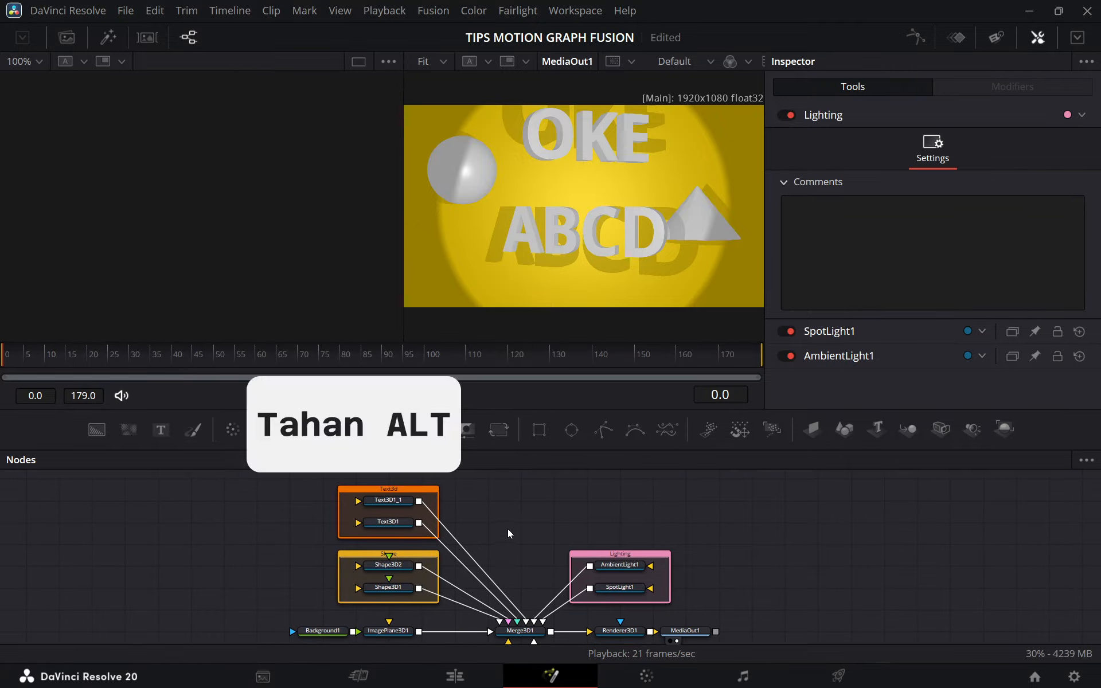
Add routers to the Text3D1_1 and Text3D1 connections to Merge3D1, aligning each router level with its text node.
{"action": "left_click", "coordinate": [473, 561], "text": "alt"}
{"action": "left_click_drag", "start_coordinate": [473, 562], "coordinate": [528, 508]}
{"action": "mouse_move", "coordinate": [547, 559]}
{"action": "left_mouse_down"}
{"action": "mouse_move", "coordinate": [554, 519]}
{"action": "mouse_move", "coordinate": [543, 557]}
{"action": "left_mouse_up"}
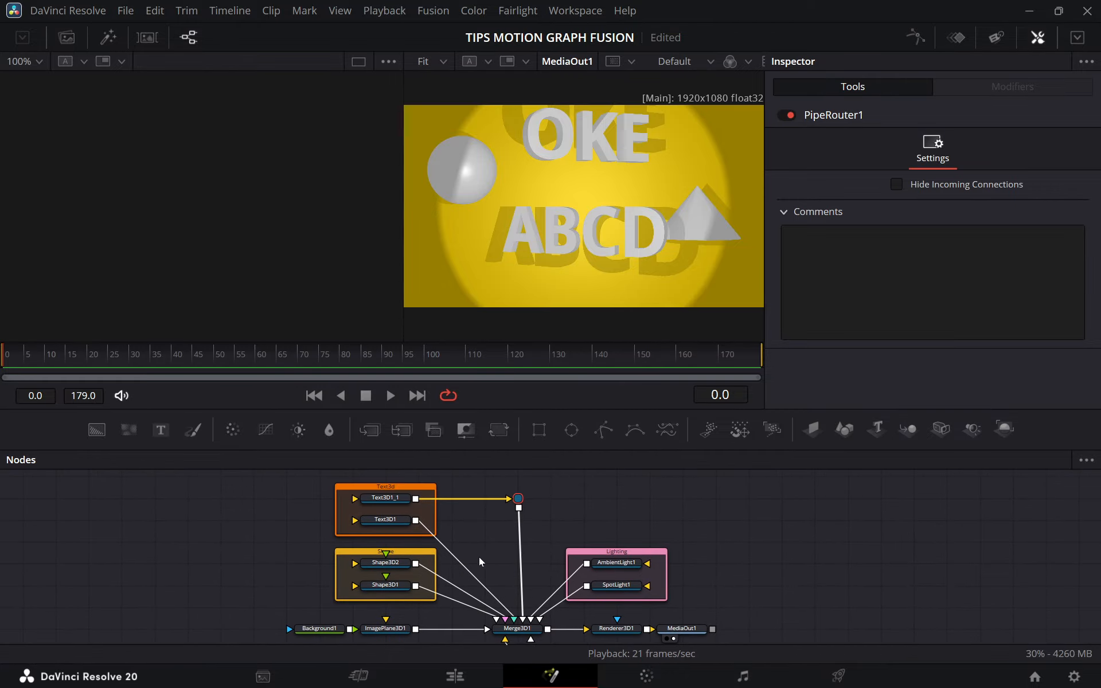
{"action": "left_click", "coordinate": [469, 569], "text": "alt"}
{"action": "left_click_drag", "start_coordinate": [470, 567], "coordinate": [499, 525]}
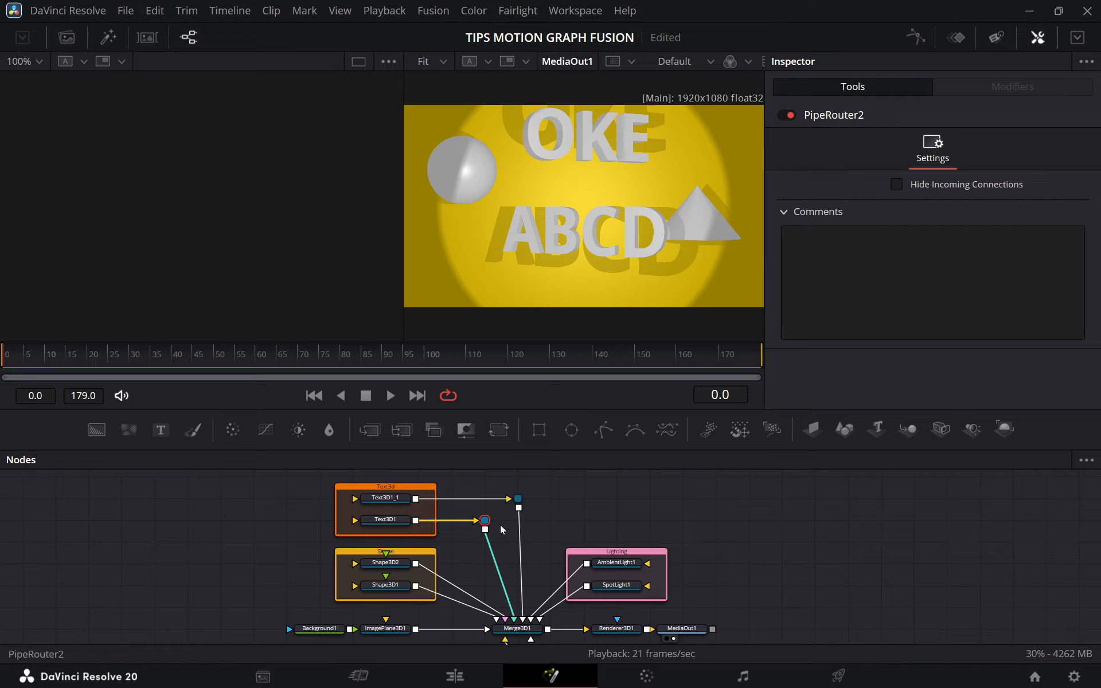
Add routers to the Shape3D2 and Shape3D1 connections to Merge3D1, placing each level with its shape node.
{"action": "left_click", "coordinate": [458, 587], "text": "alt"}
{"action": "left_click_drag", "start_coordinate": [458, 587], "coordinate": [479, 562]}
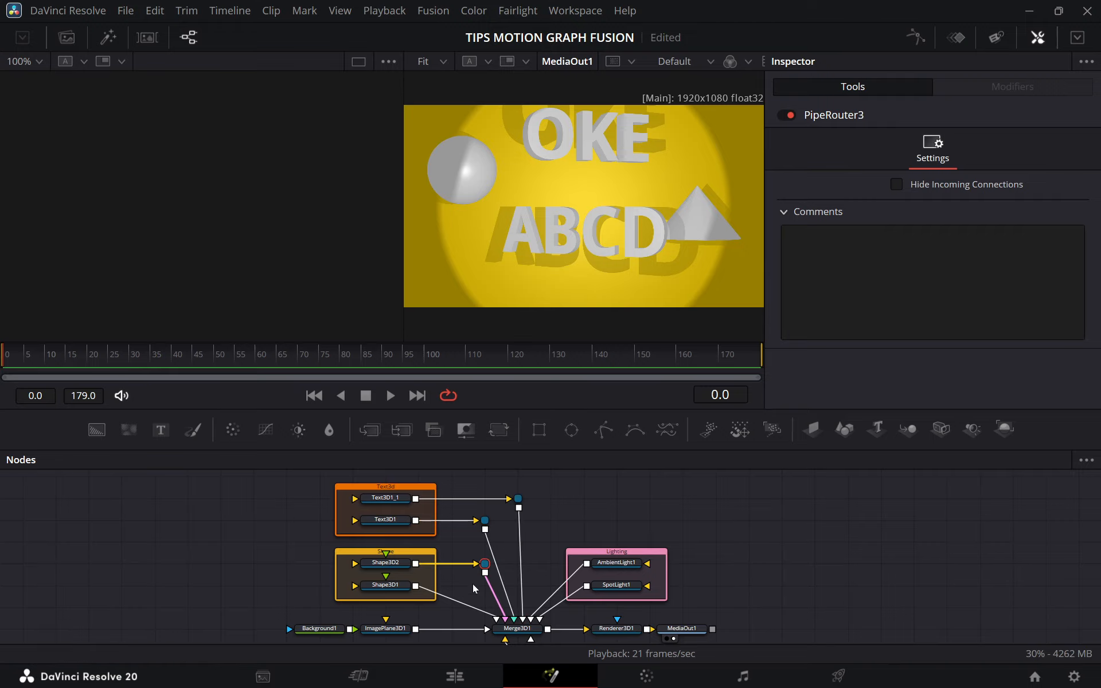
{"action": "left_click", "coordinate": [453, 600], "text": "alt"}
{"action": "left_click_drag", "start_coordinate": [453, 601], "coordinate": [427, 555]}
Add routers to the AmbientLight1 and SpotLight1 connections to Merge3D1, placing each level with its light node.
{"action": "left_click", "coordinate": [510, 553], "text": "alt"}
{"action": "left_click_drag", "start_coordinate": [509, 553], "coordinate": [498, 525]}
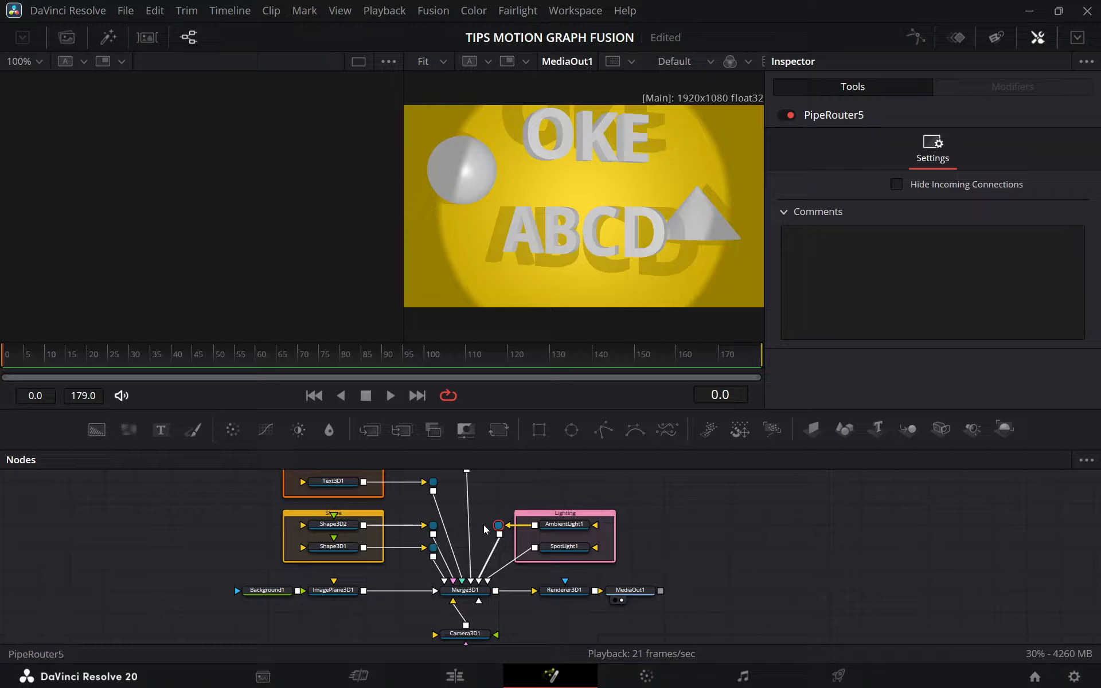
{"action": "left_click", "coordinate": [505, 568], "text": "alt"}
{"action": "left_click_drag", "start_coordinate": [505, 568], "coordinate": [503, 555]}
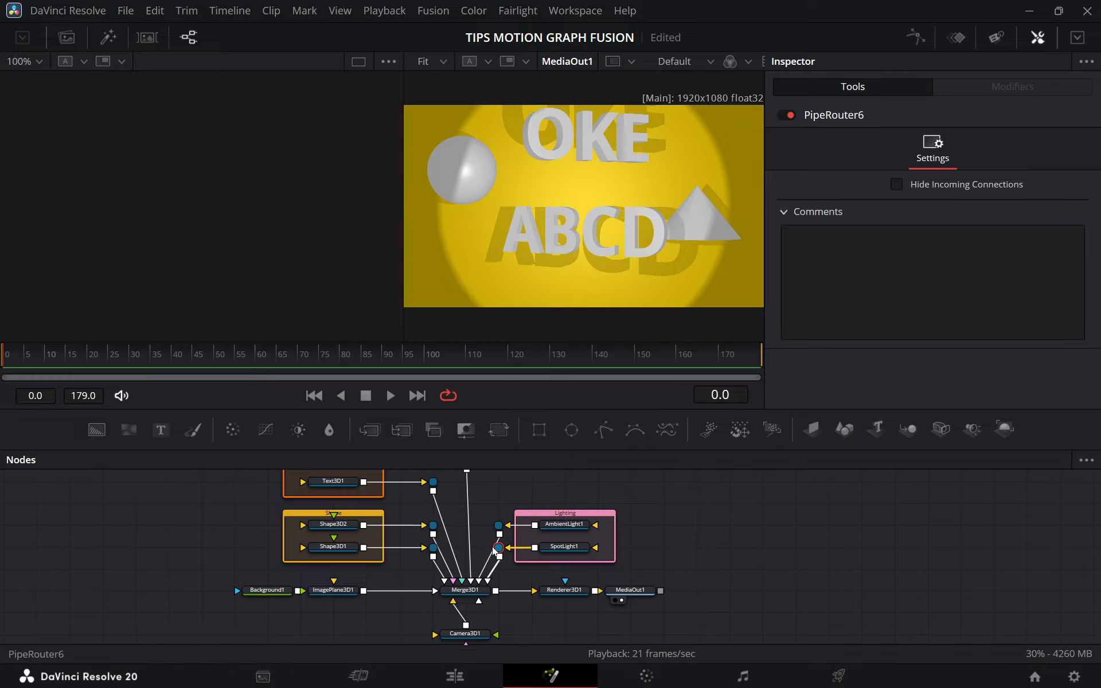
{"action": "left_click_drag", "start_coordinate": [631, 552], "coordinate": [700, 636]}
{"action": "left_click", "coordinate": [726, 540]}
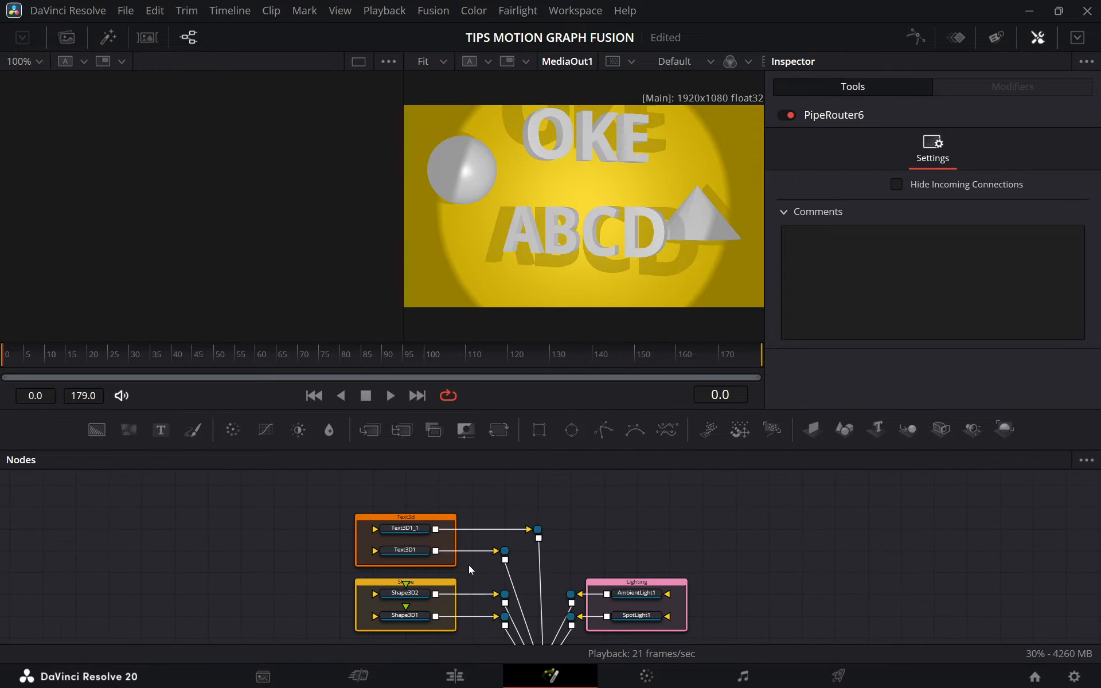
{"action": "left_click_drag", "start_coordinate": [667, 598], "coordinate": [735, 565]}
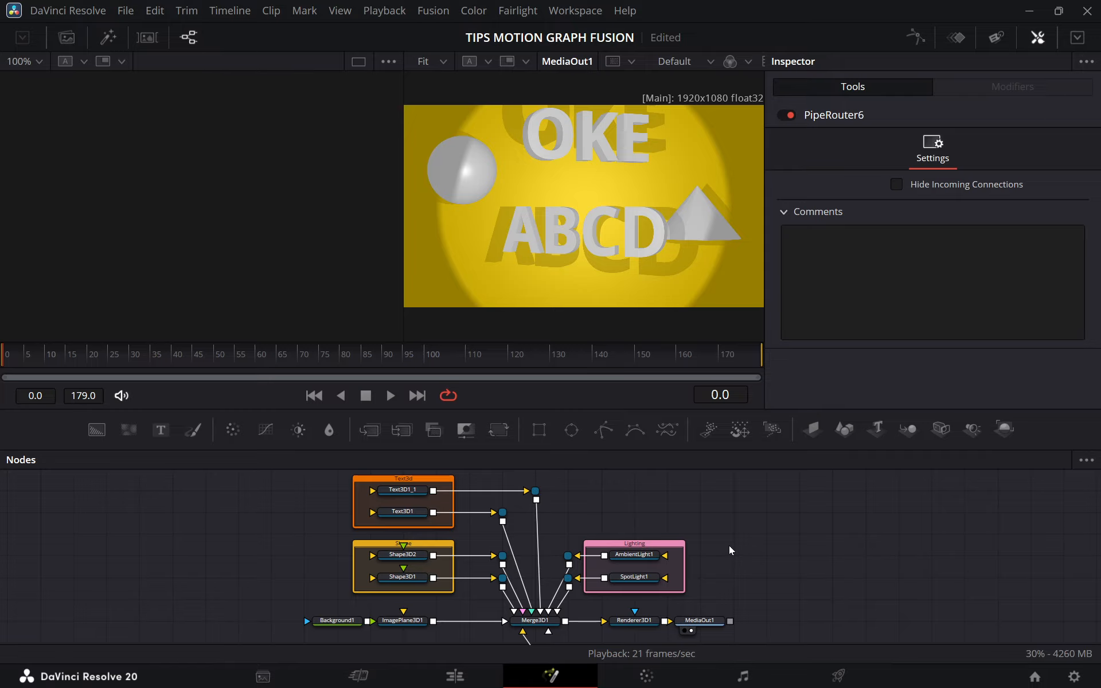
Switch to the Edit page and scrub through the Fusion compositions from the timeline start to the last clip.
{"action": "key", "text": "shift+4"}
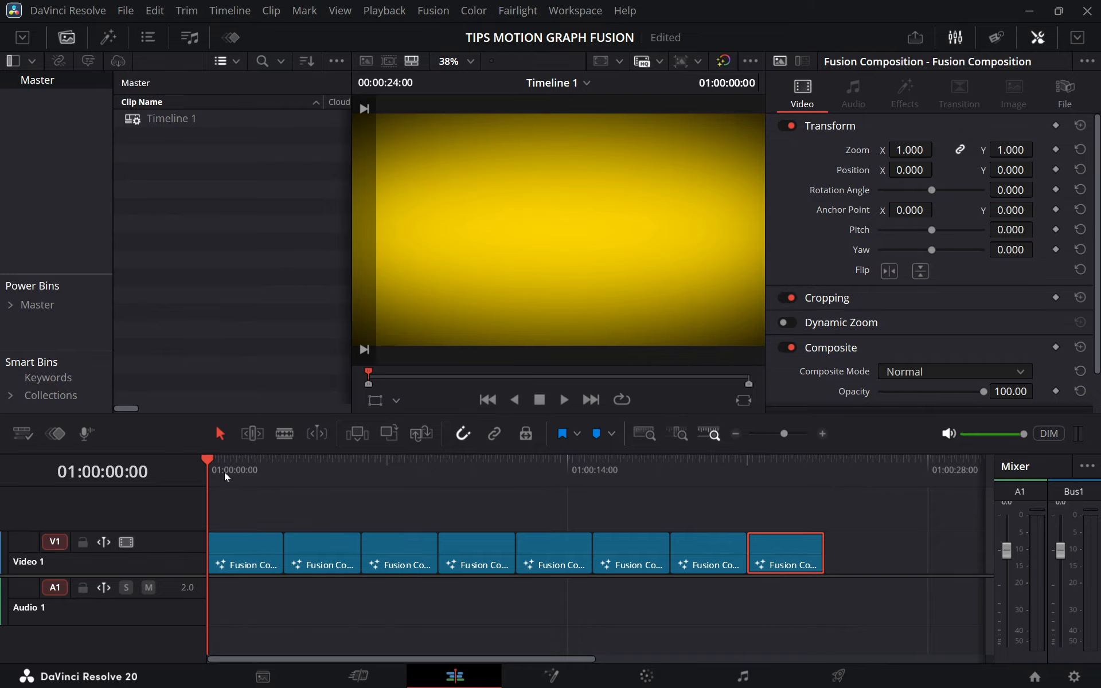
{"action": "left_click_drag", "start_coordinate": [229, 472], "coordinate": [408, 475]}
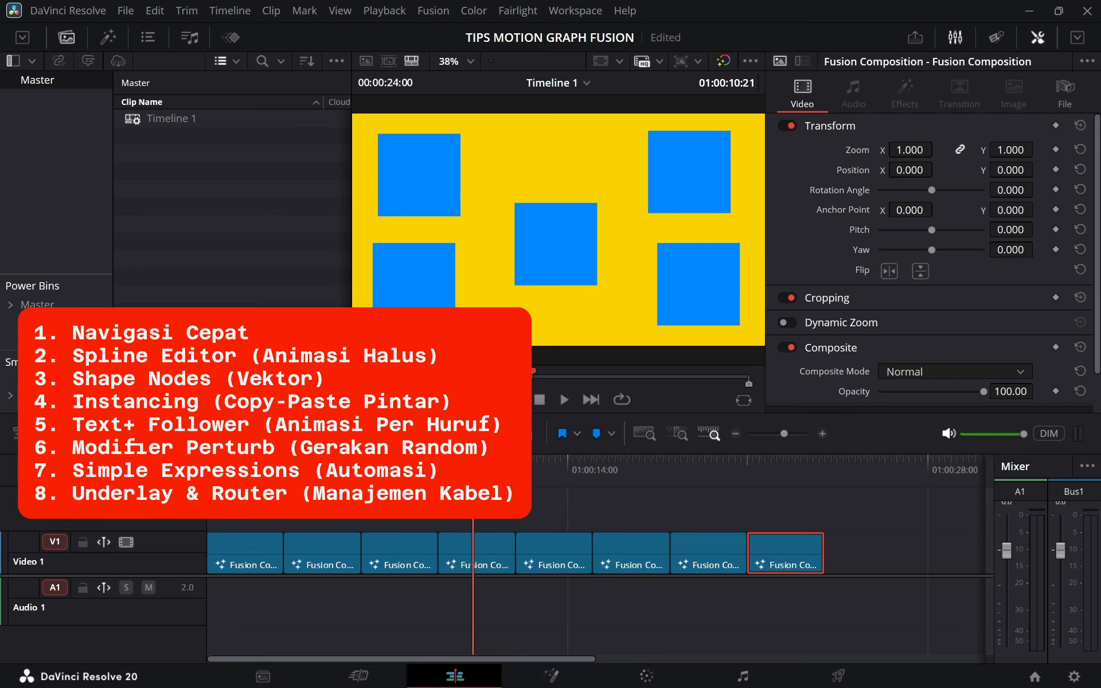
{"action": "mouse_move", "coordinate": [473, 471]}
{"action": "left_mouse_down"}
{"action": "mouse_move", "coordinate": [461, 470]}
{"action": "mouse_move", "coordinate": [494, 470]}
{"action": "left_mouse_up"}
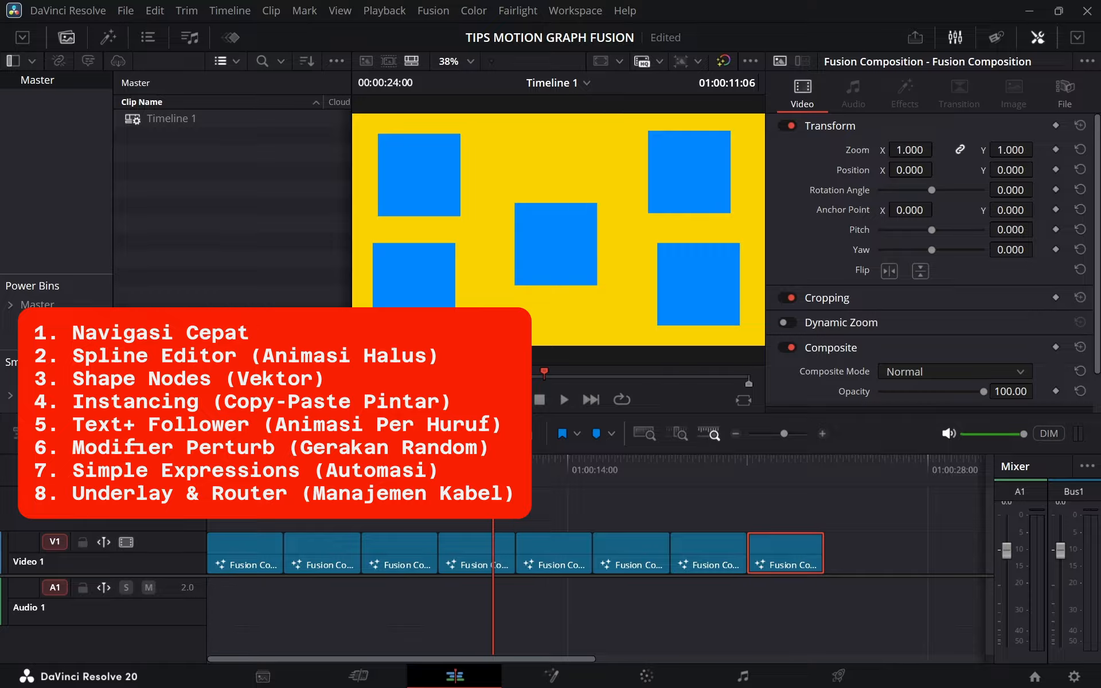
{"action": "left_click_drag", "start_coordinate": [493, 467], "coordinate": [762, 465]}
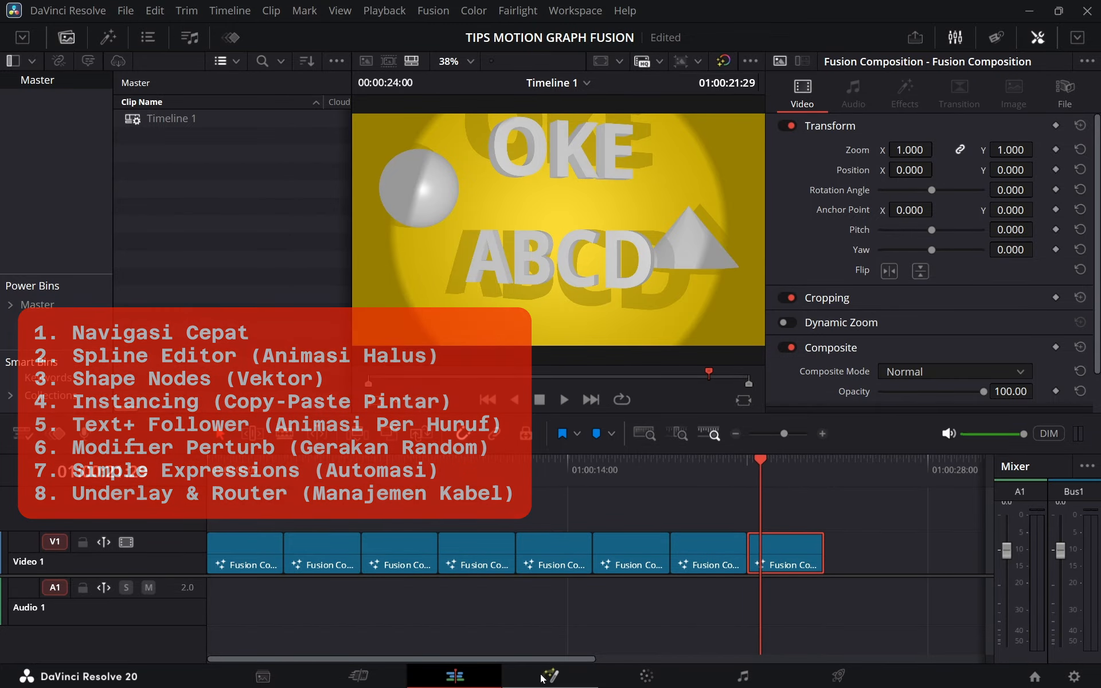
Return to the Fusion page with the last composition and review its node tree of underlays and routers.
{"action": "left_click", "coordinate": [549, 675]}
{"action": "scroll", "coordinate": [559, 505], "scroll_direction": "up", "scroll_amount": 4}
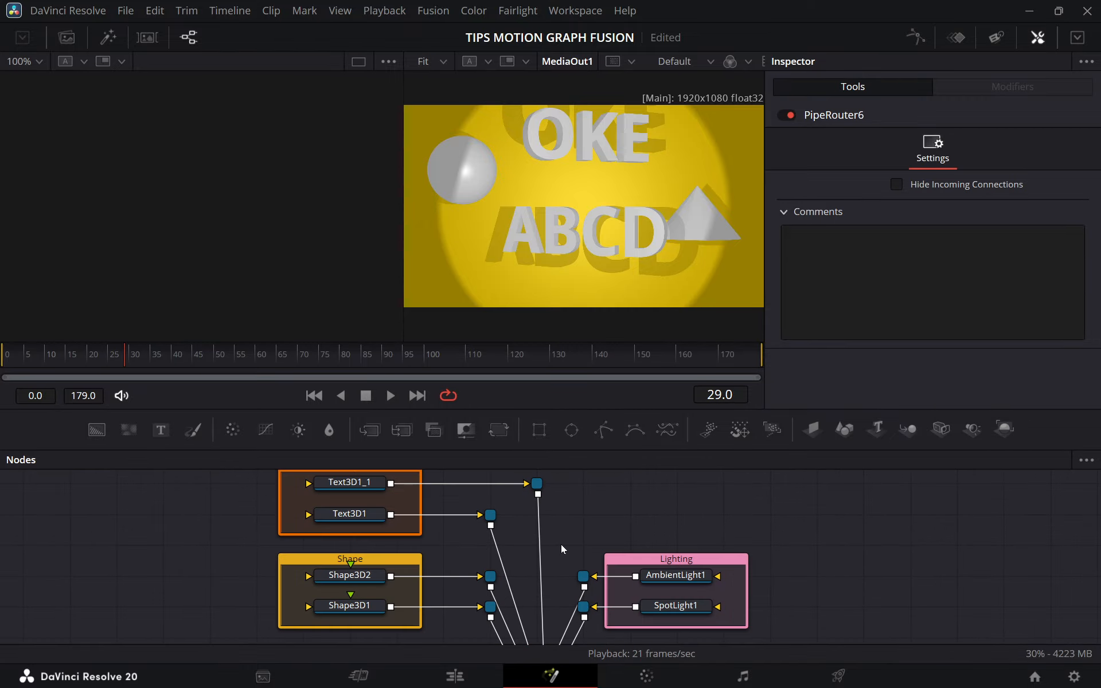
{"action": "scroll", "coordinate": [718, 564], "scroll_direction": "down", "scroll_amount": 2}
{"action": "scroll", "coordinate": [717, 562], "scroll_direction": "up", "scroll_amount": 2}
{"action": "scroll", "coordinate": [744, 558], "scroll_direction": "down", "scroll_amount": 3}
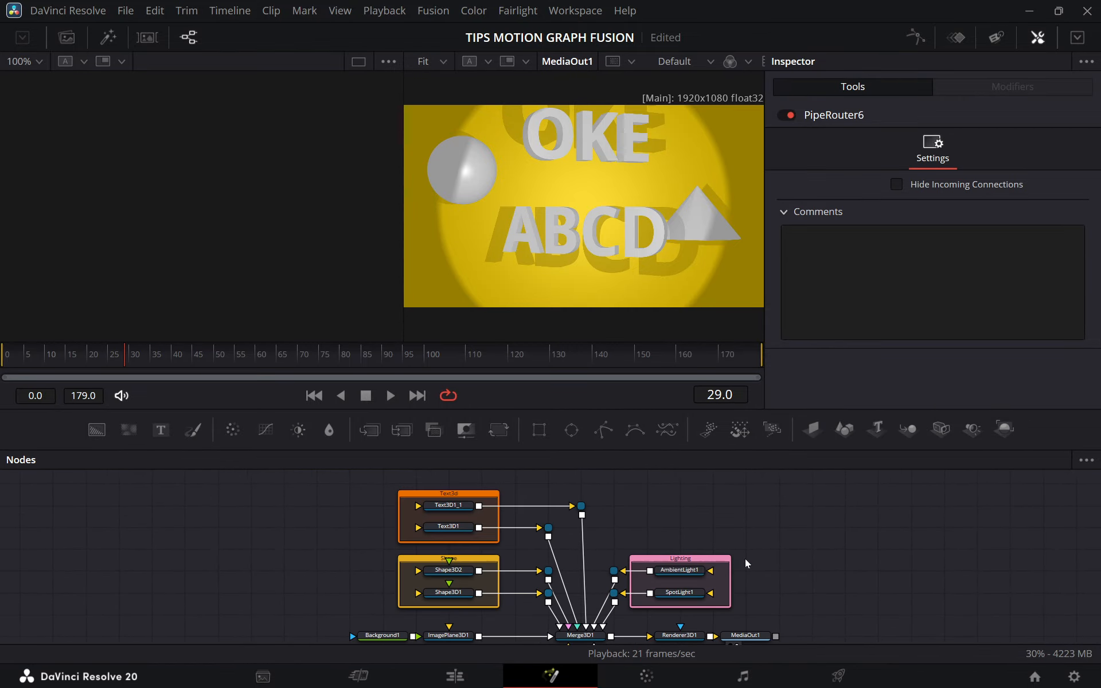
{"action": "left_click_drag", "start_coordinate": [724, 536], "coordinate": [723, 535]}
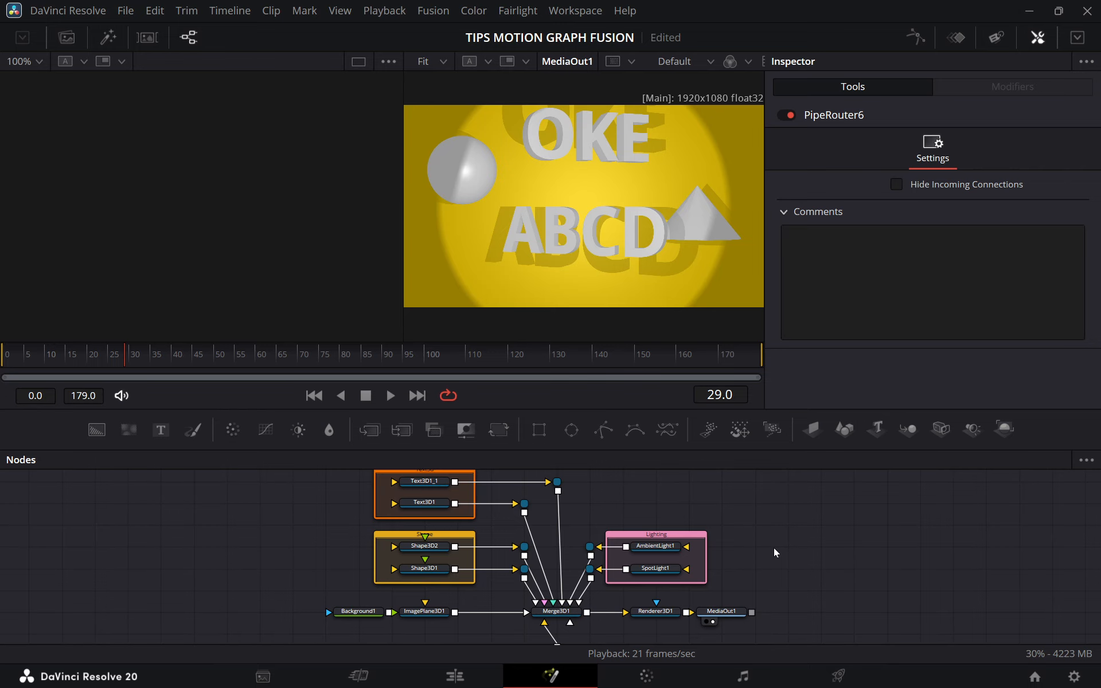